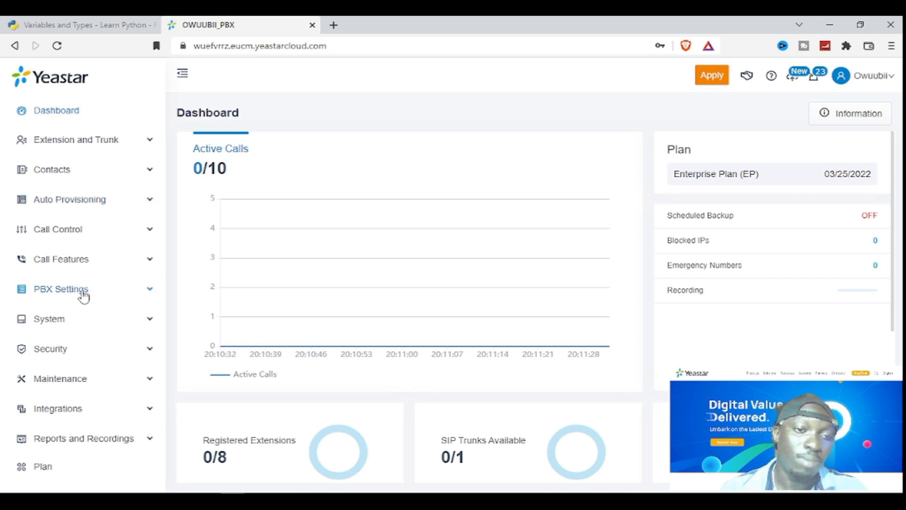
Expand Extension and Trunk in the sidebar to reveal Extension, Extension Group, Trunk and Role.
scroll(73, 350, down, 1)
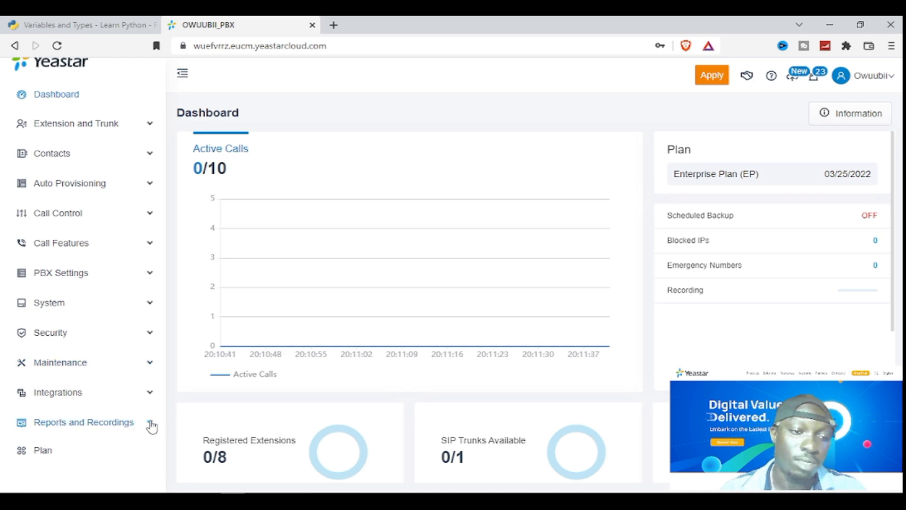
scroll(137, 391, up, 1)
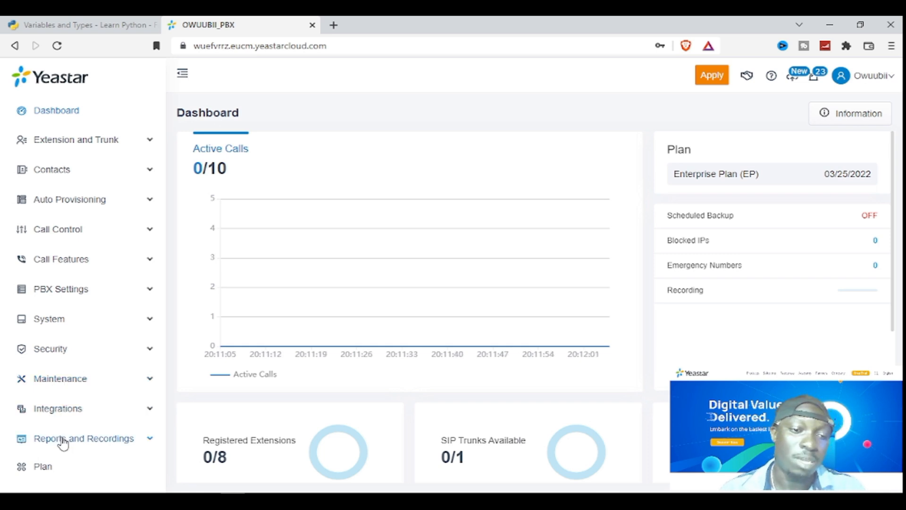
click(106, 144)
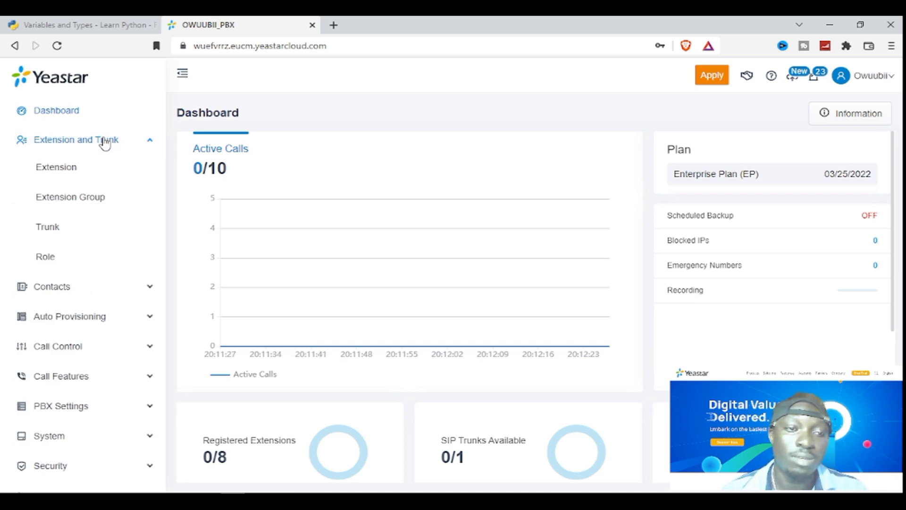
Open the list of extensions 100–106, highlight extensions 100 and 101, and show the add-extension options.
click(71, 172)
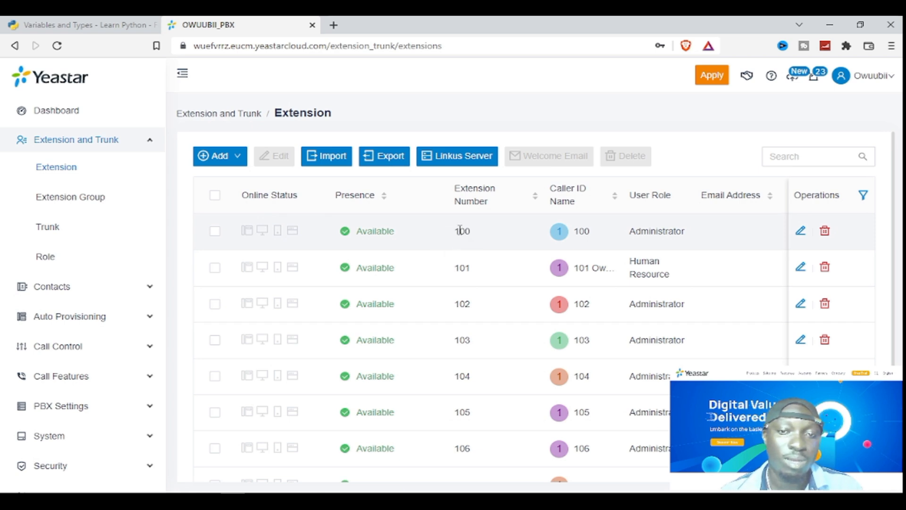
double_click(457, 231)
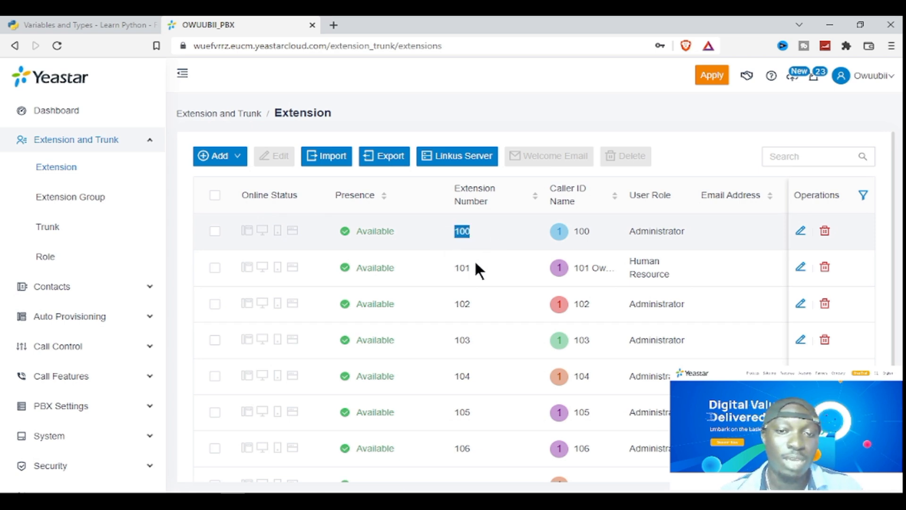
double_click(460, 268)
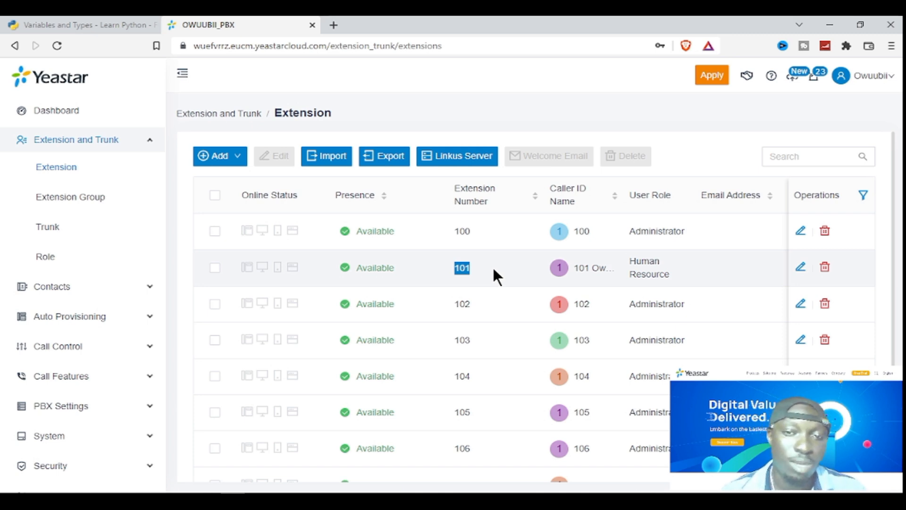
click(493, 241)
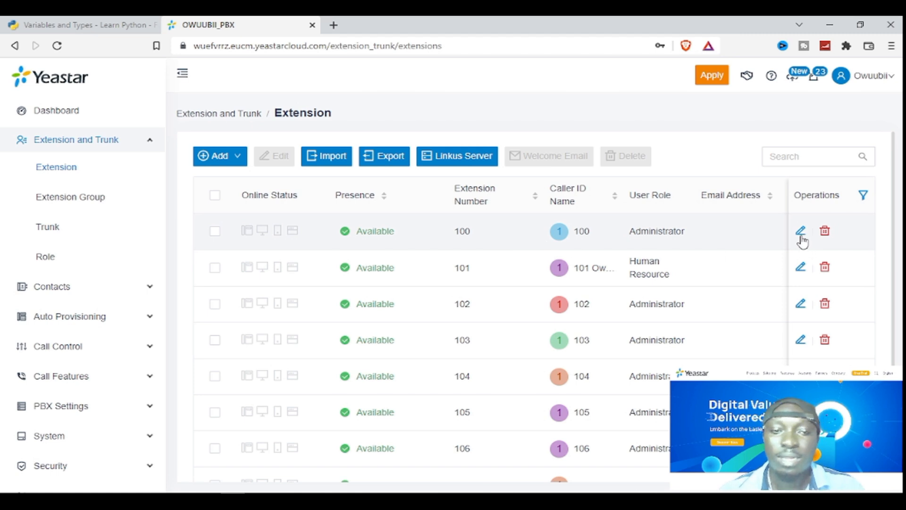
click(234, 159)
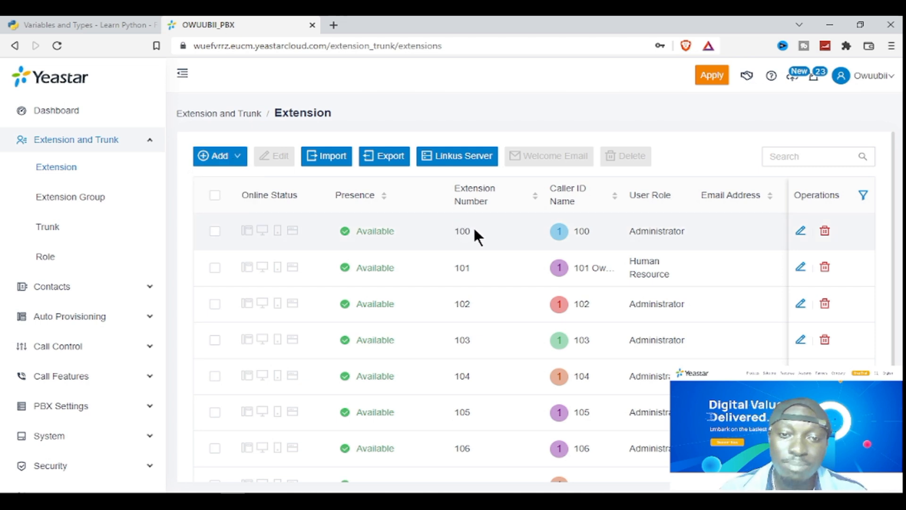
scroll(476, 283, down, 2)
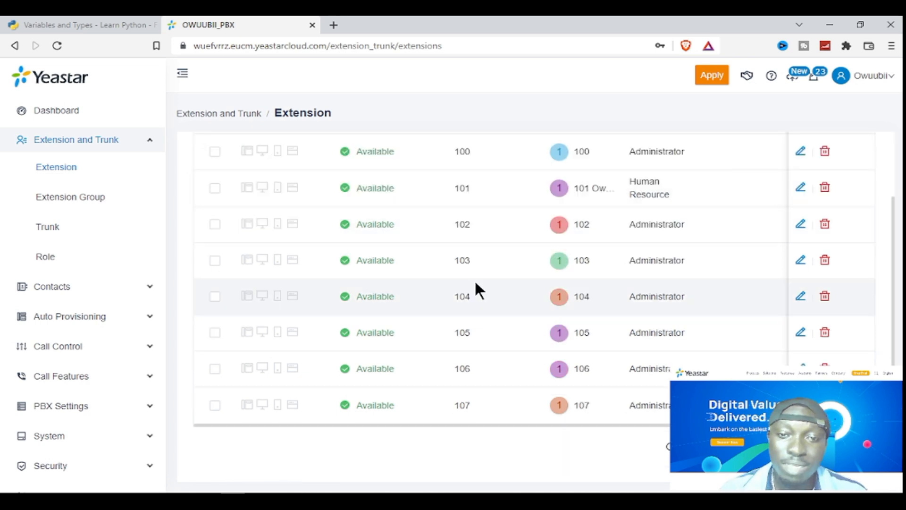
scroll(476, 283, up, 2)
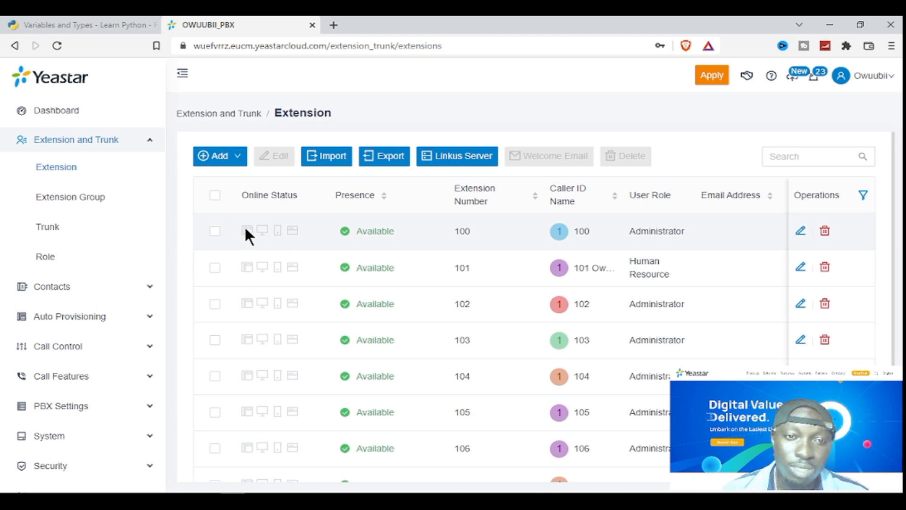
drag(241, 195, 300, 194)
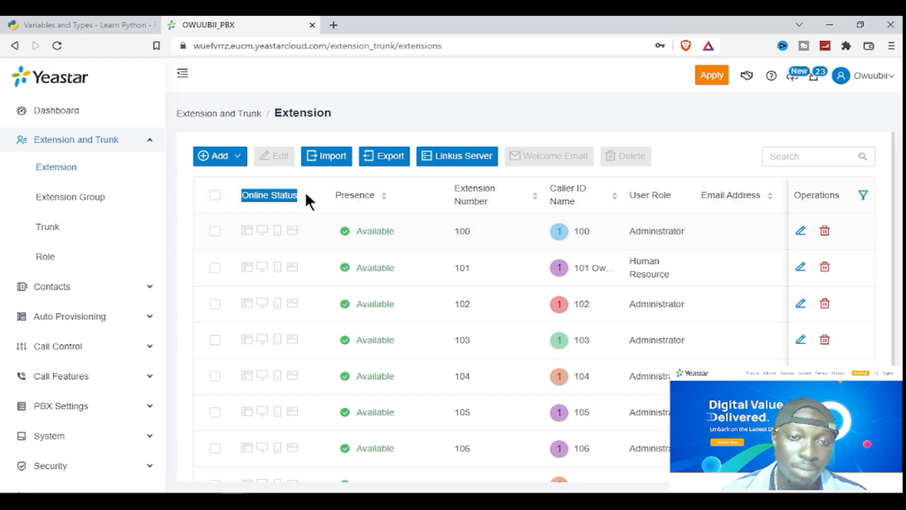
click(322, 202)
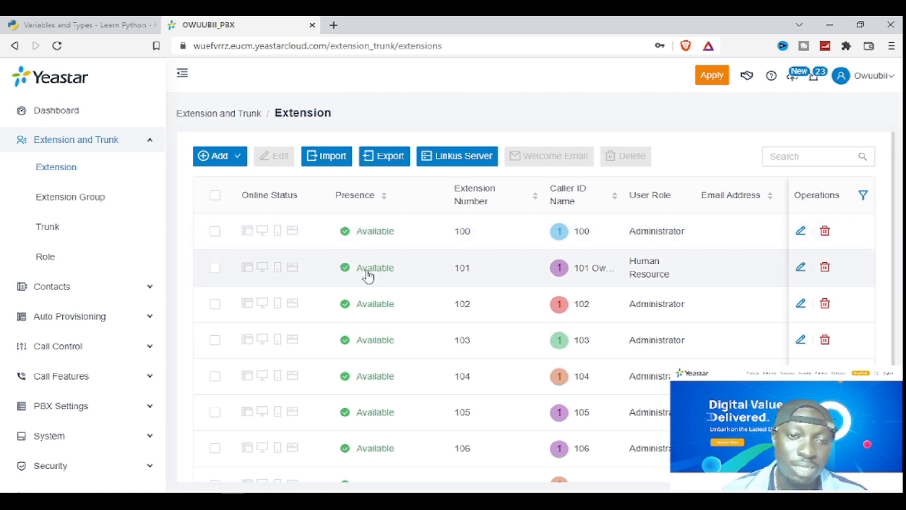
Set extension 100's presence to Lunch Break, then change it to Off Work.
click(368, 233)
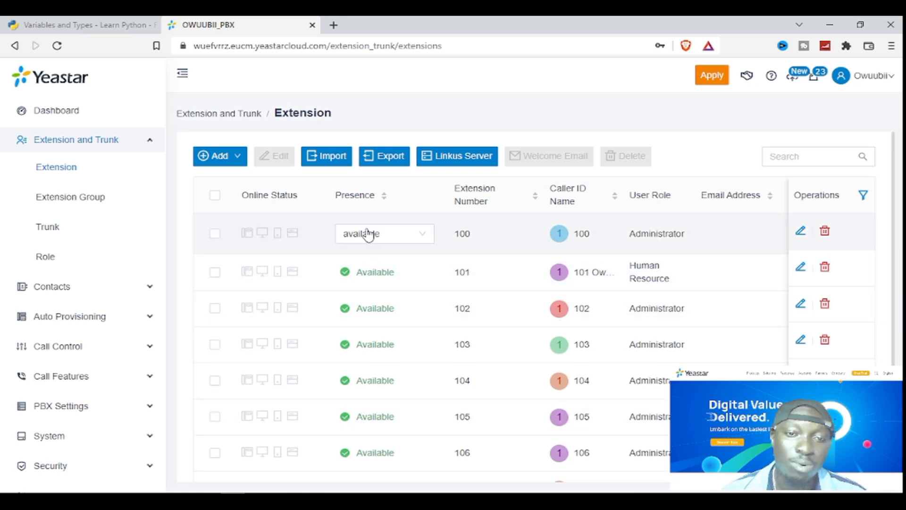
click(421, 235)
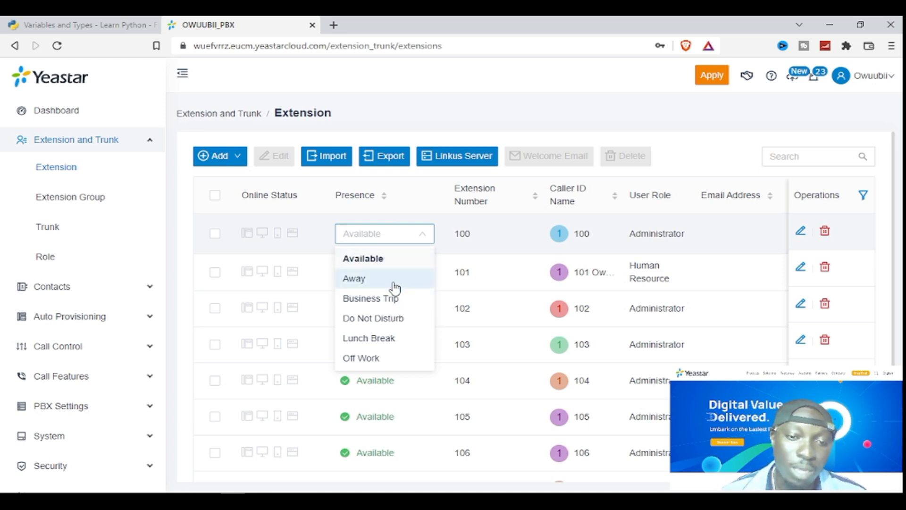
click(398, 340)
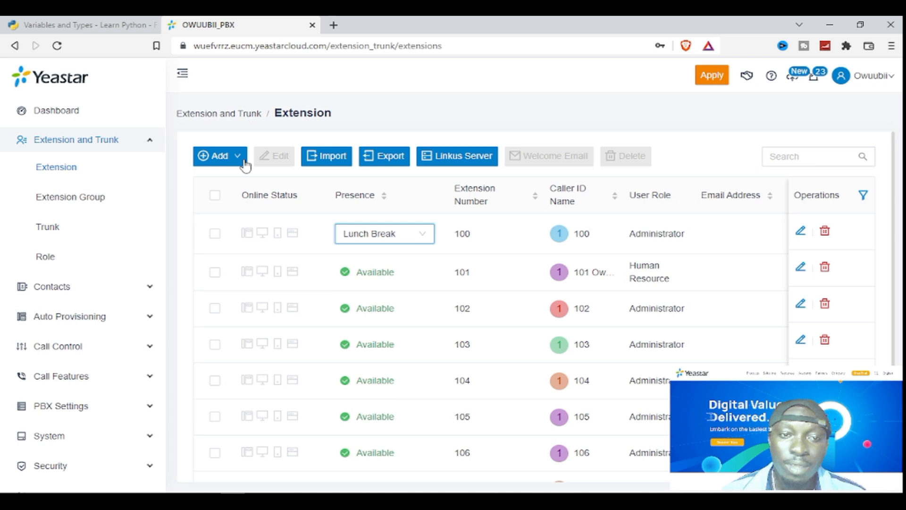
click(703, 161)
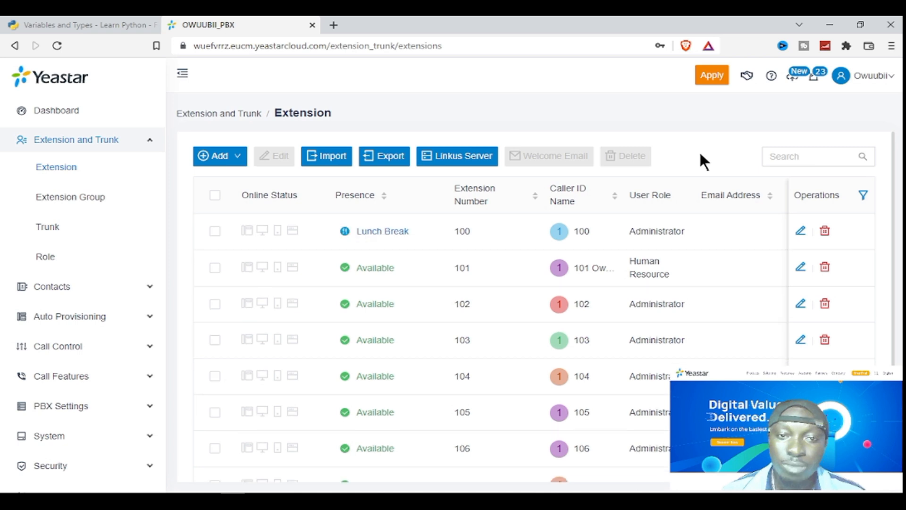
click(379, 233)
click(424, 240)
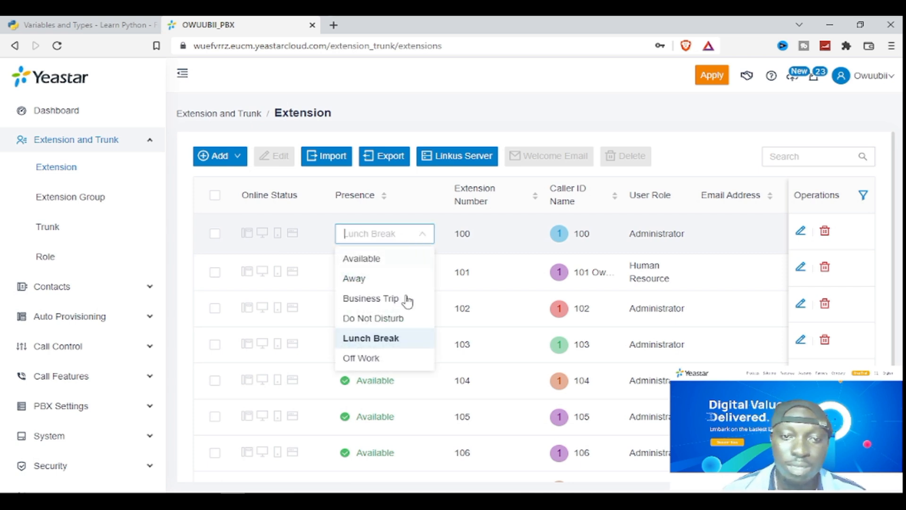
click(377, 359)
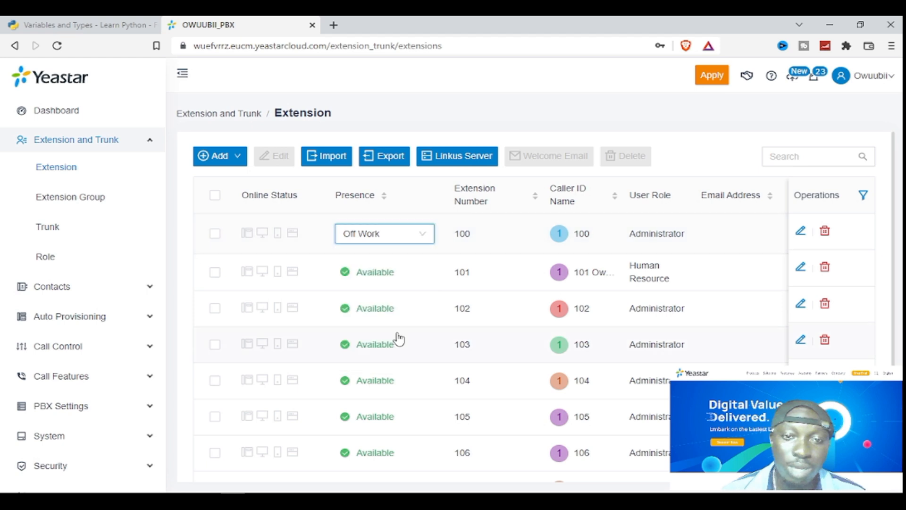
click(568, 112)
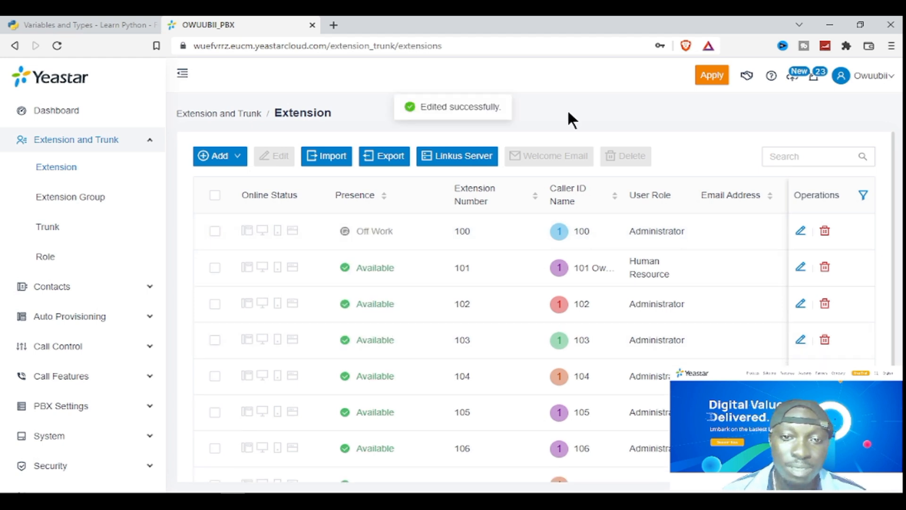
Change extension 100's presence to Business Trip and confirm it.
click(369, 231)
click(395, 235)
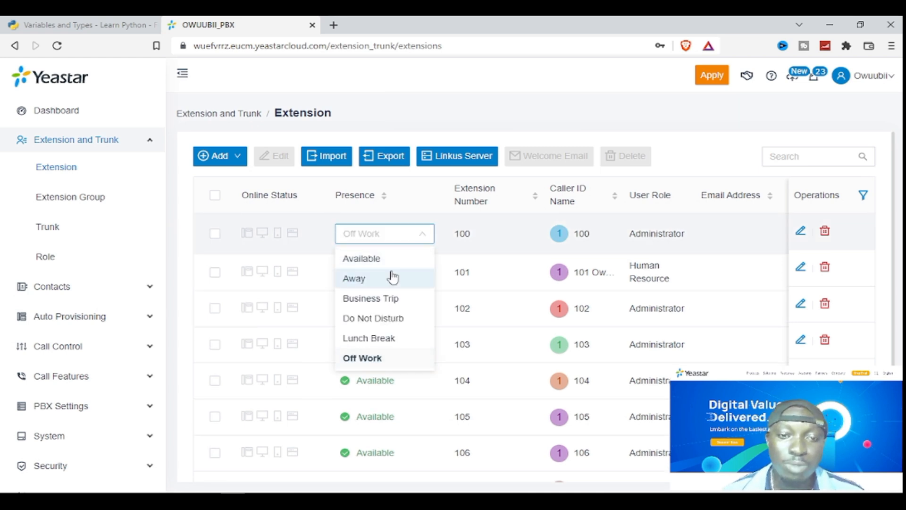
click(401, 305)
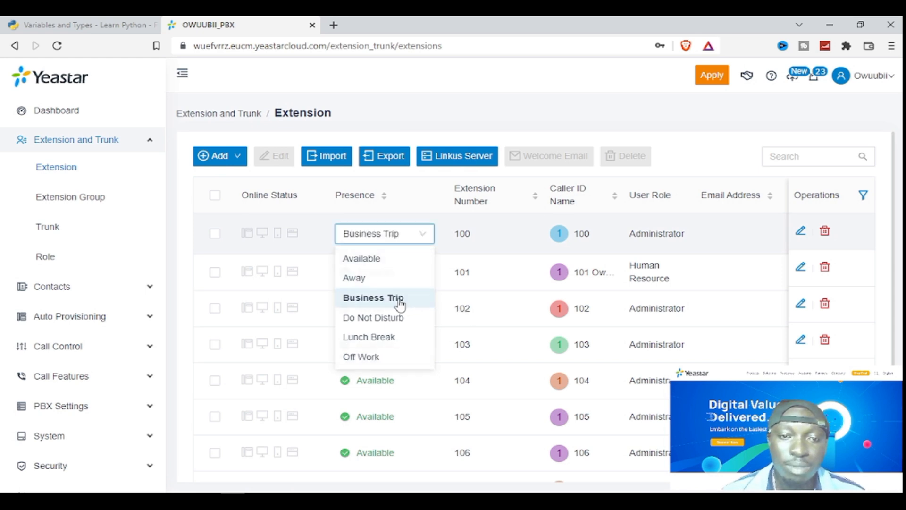
click(527, 124)
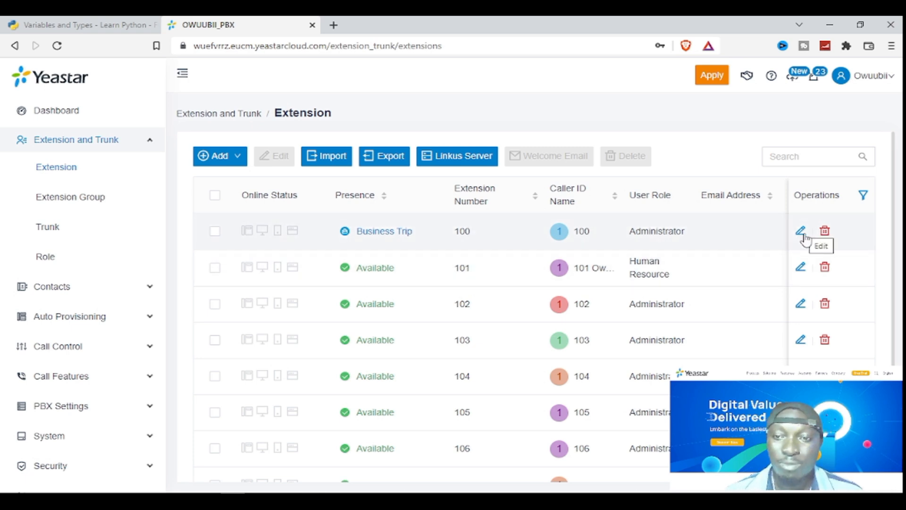
Open extension 101's edit page and scroll through its settings.
click(801, 269)
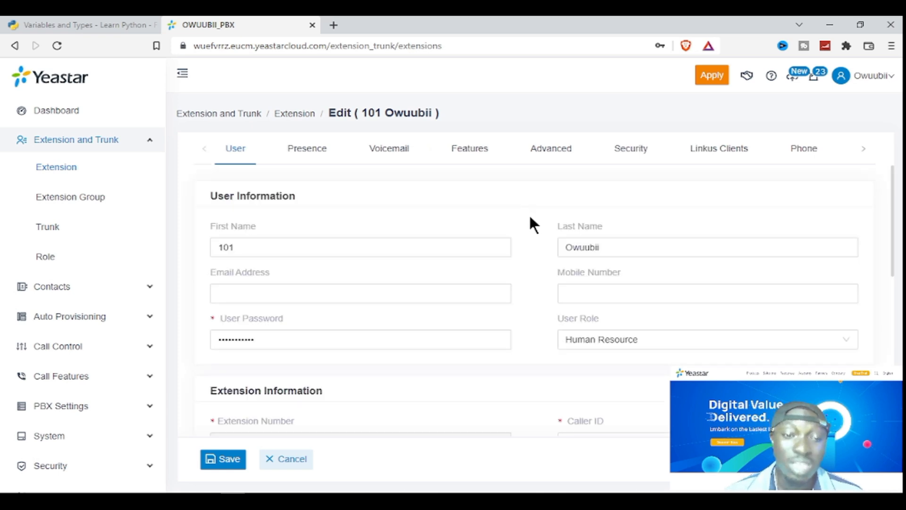
scroll(534, 234, down, 3)
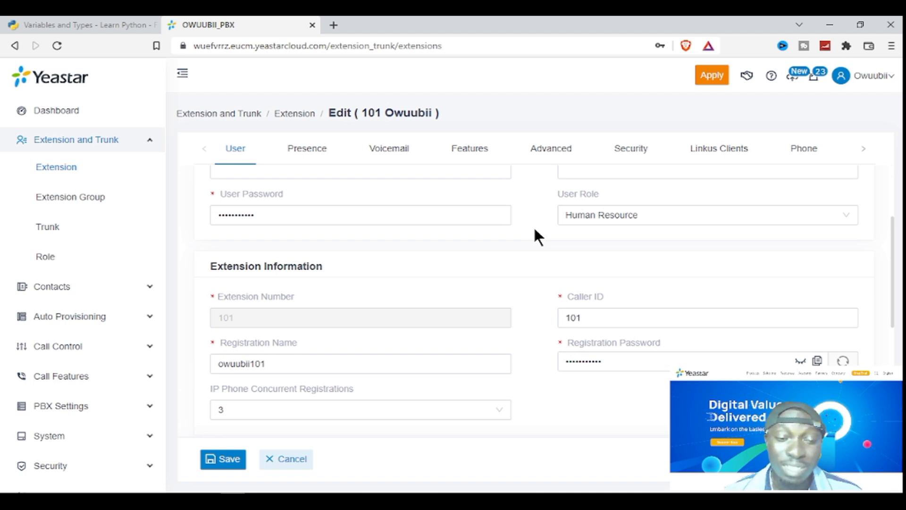
scroll(534, 230, down, 3)
scroll(535, 231, up, 2)
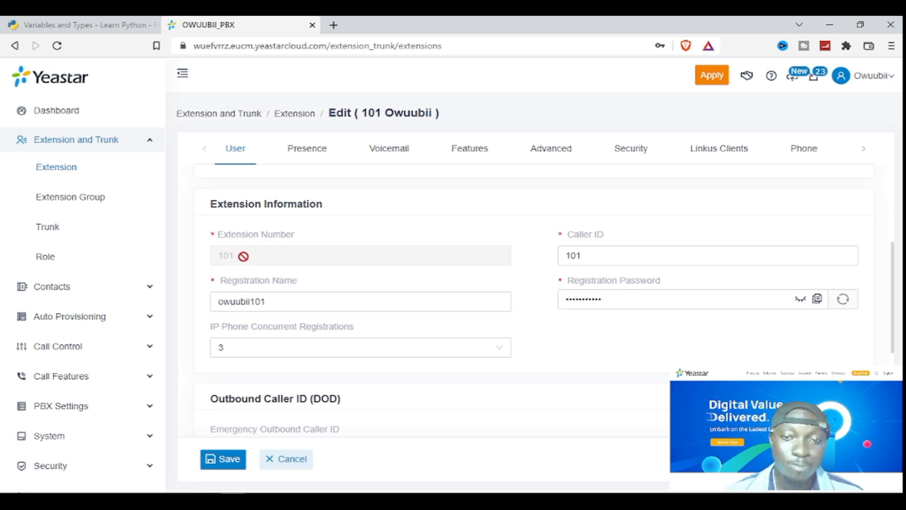
Review extension 101's Caller ID, locked extension number, registration name and registration password.
click(588, 255)
drag(588, 255, 551, 255)
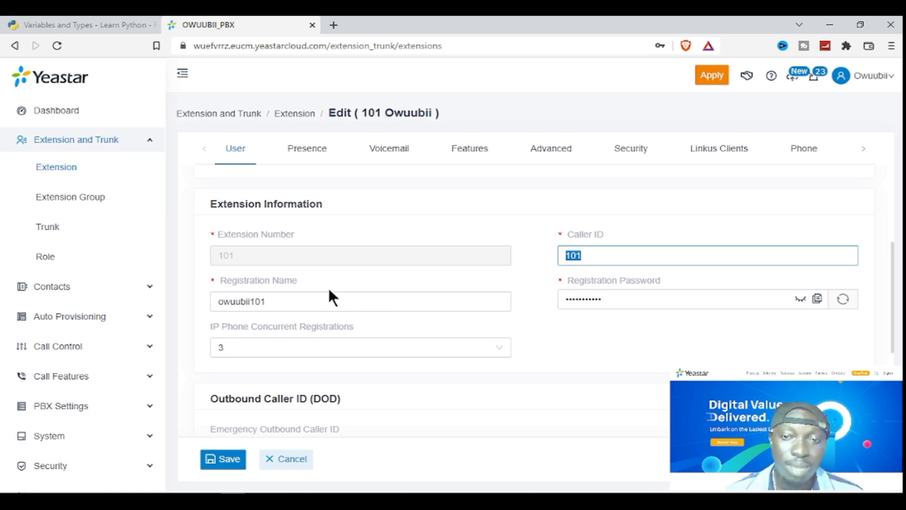
click(294, 256)
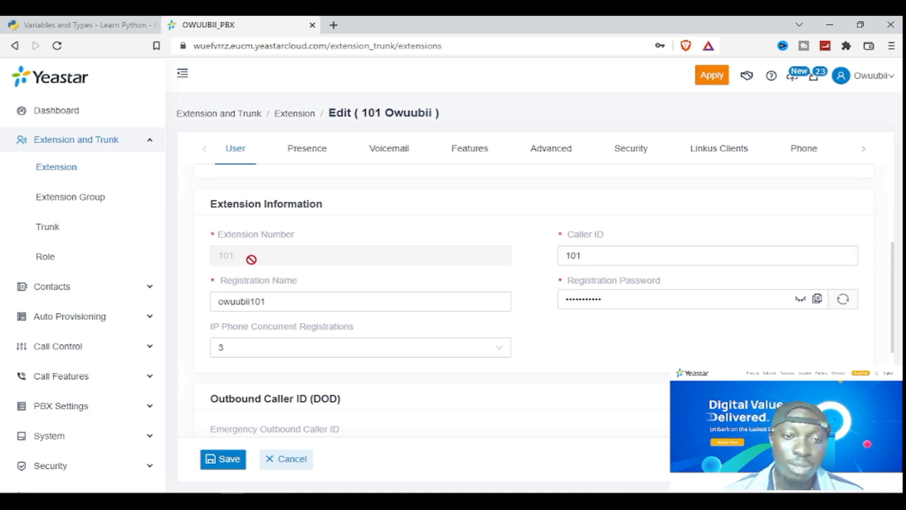
drag(229, 256, 218, 256)
click(273, 302)
drag(282, 306, 207, 304)
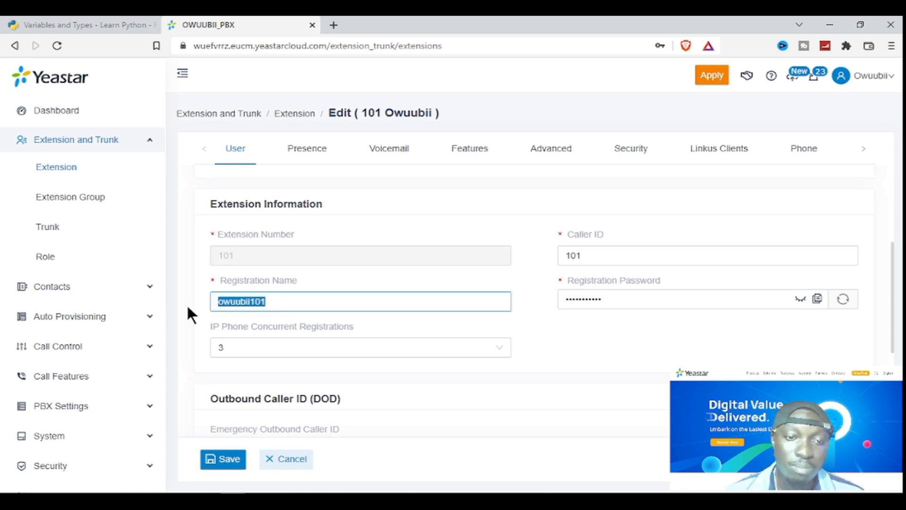
double_click(613, 298)
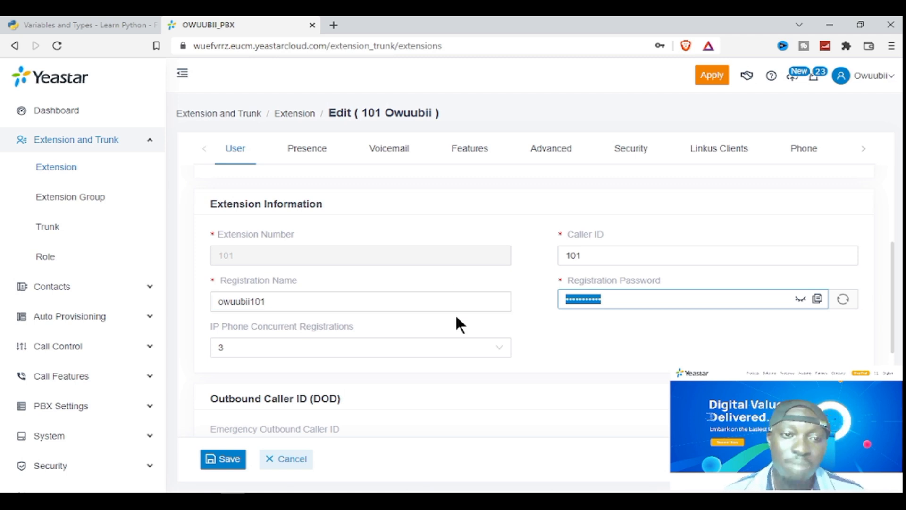
click(549, 351)
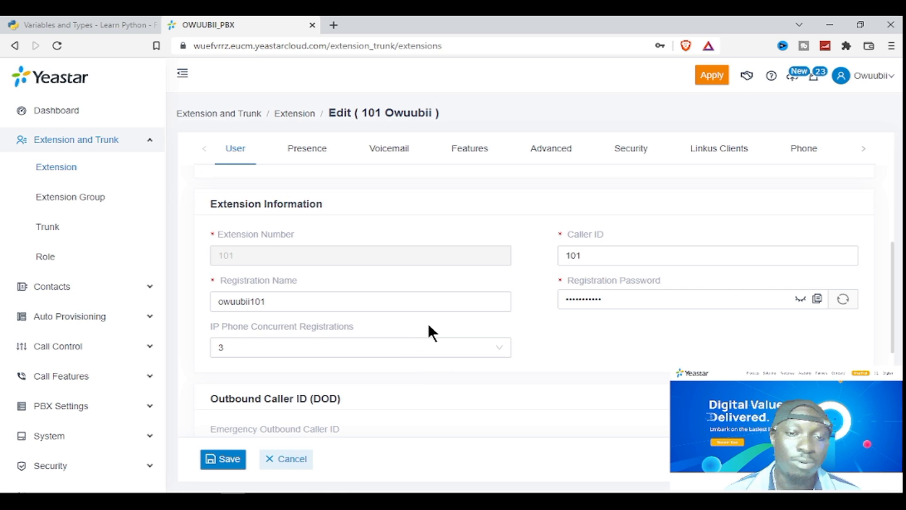
scroll(431, 321, up, 4)
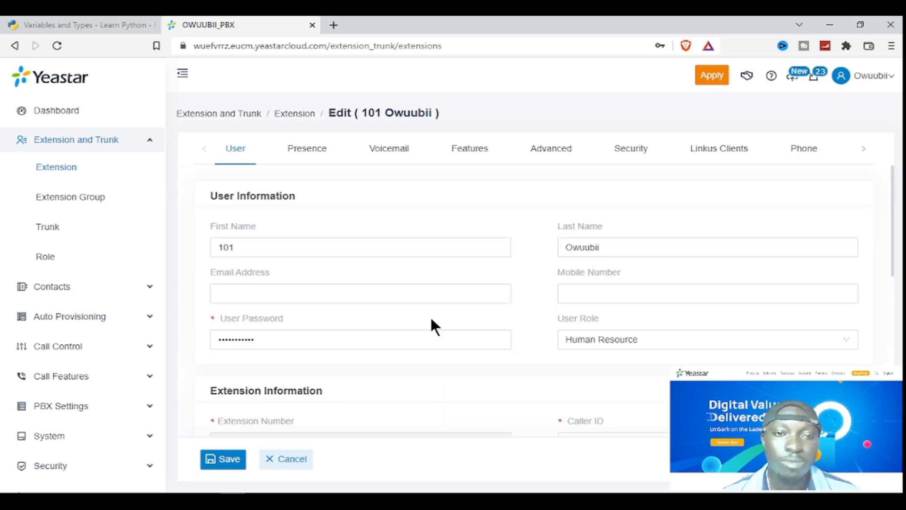
Return to the extension list and highlight the User Role column and extension 100's Administrator role.
click(61, 170)
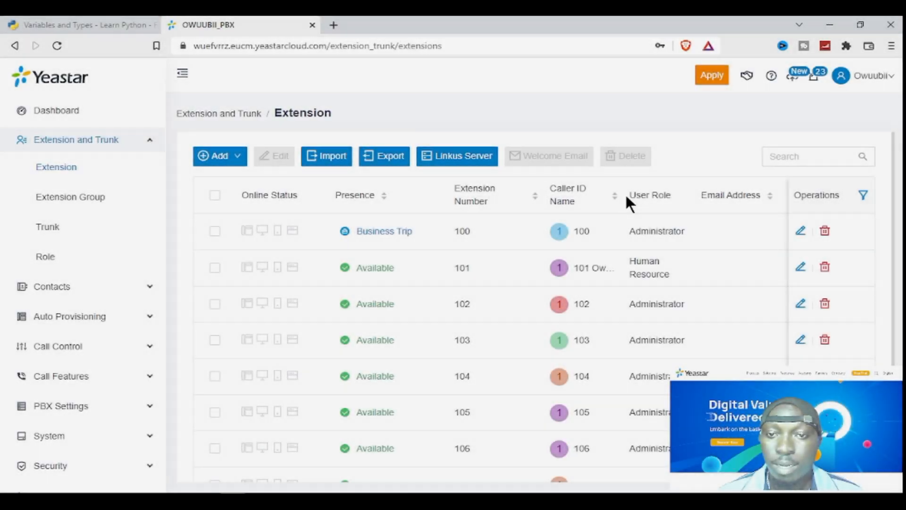
drag(629, 195, 654, 197)
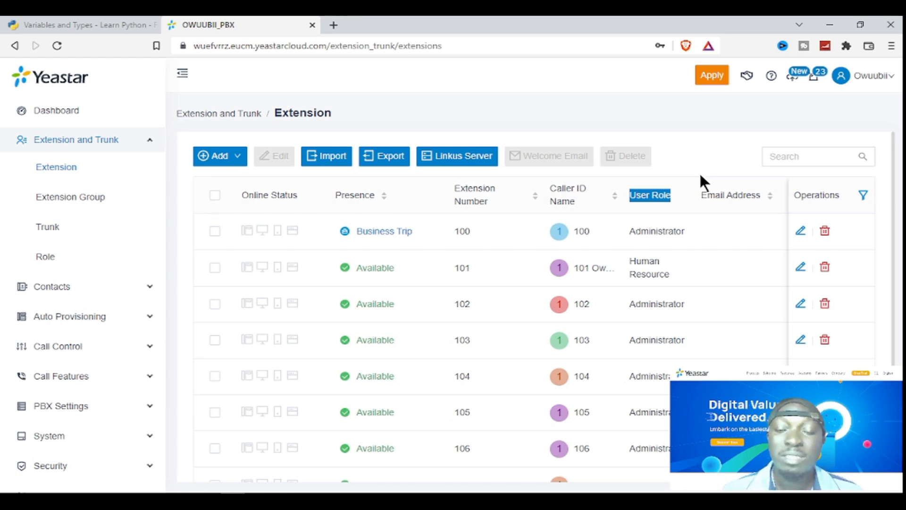
scroll(701, 173, down, 2)
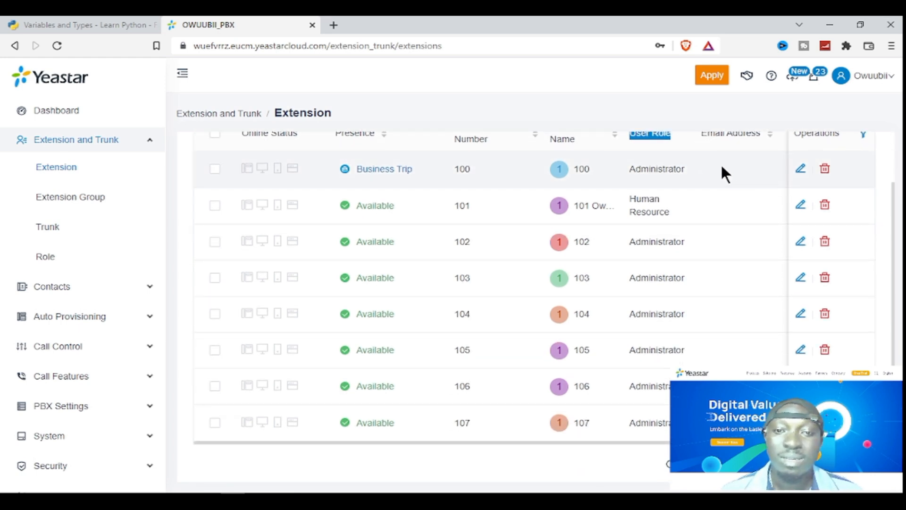
scroll(723, 172, up, 2)
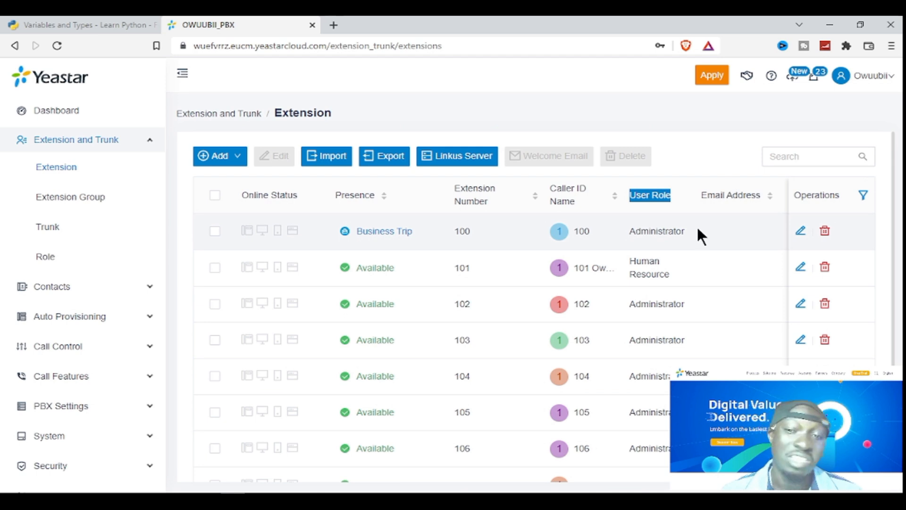
click(679, 187)
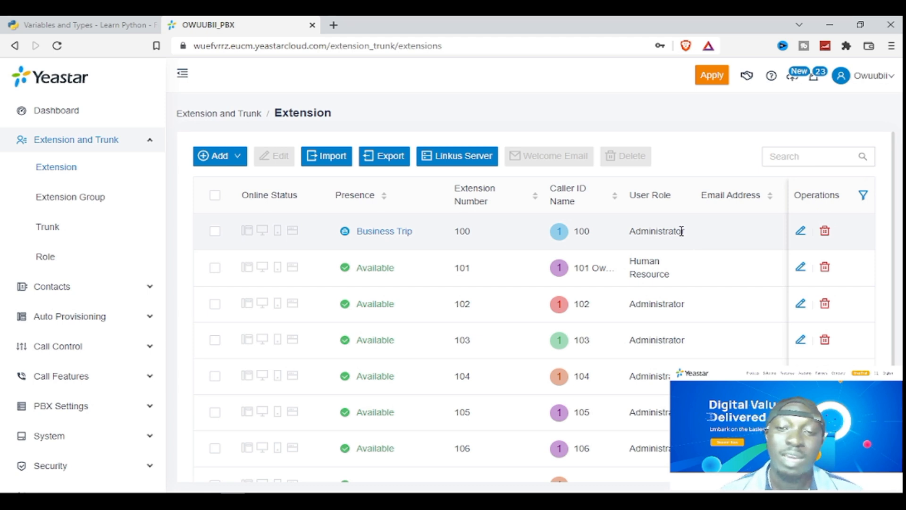
drag(686, 231, 632, 231)
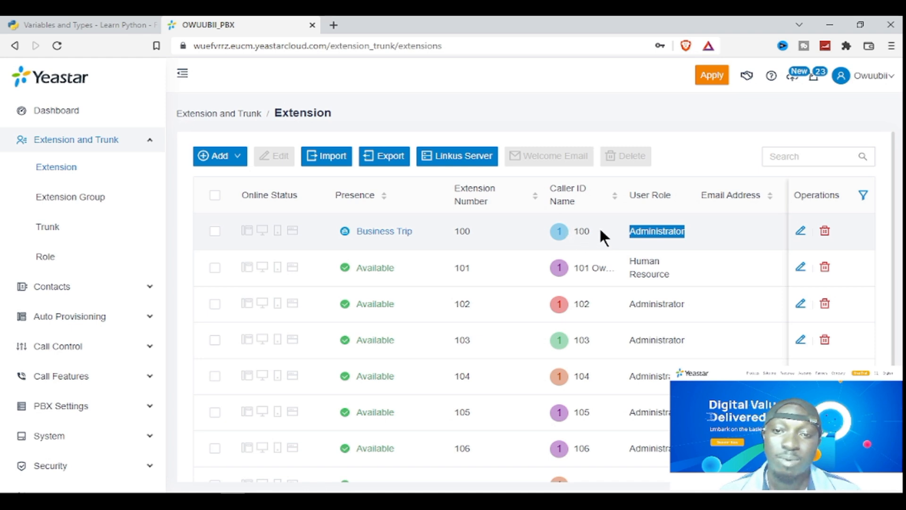
click(708, 230)
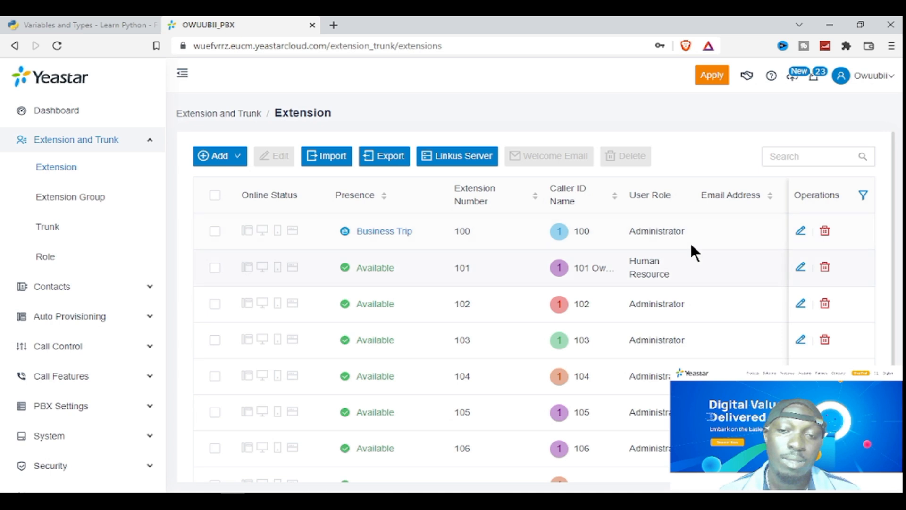
scroll(686, 236, down, 2)
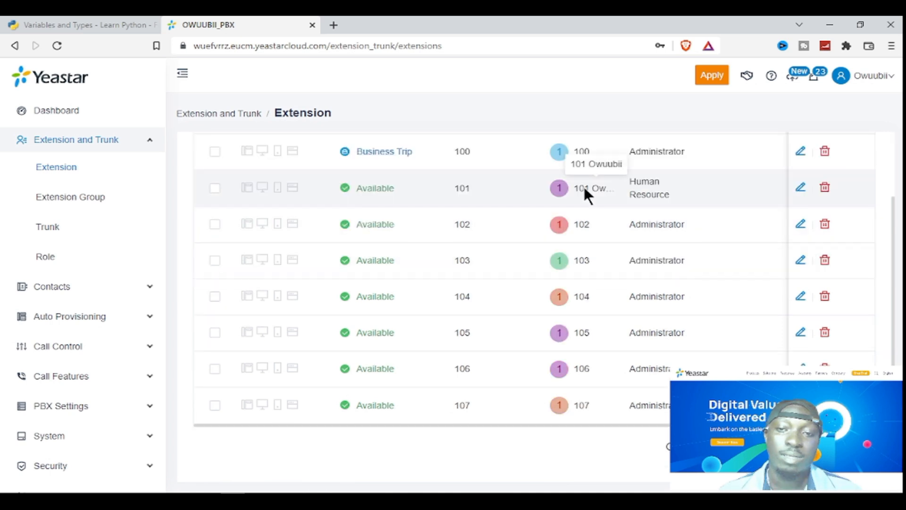
scroll(610, 210, up, 2)
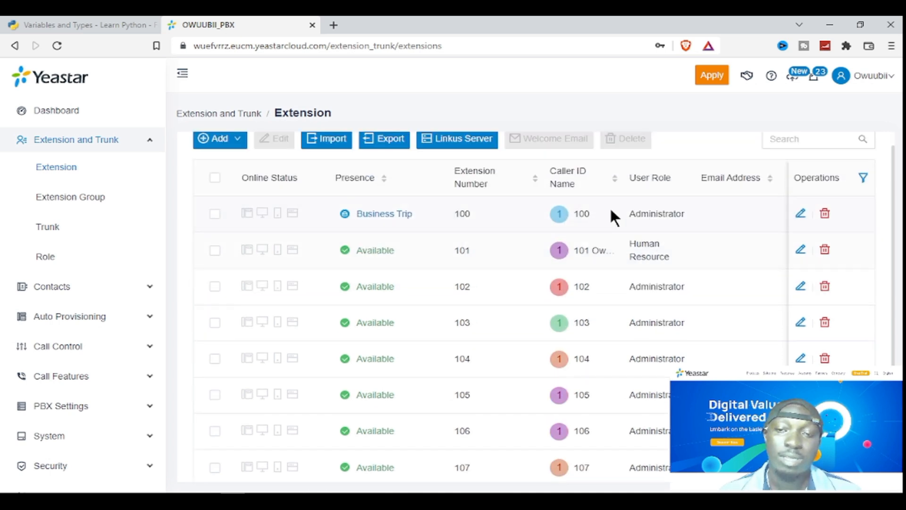
Open extension 101, browse the User Role choices, keep Human Resource, and go back to the list.
click(799, 251)
scroll(644, 285, down, 3)
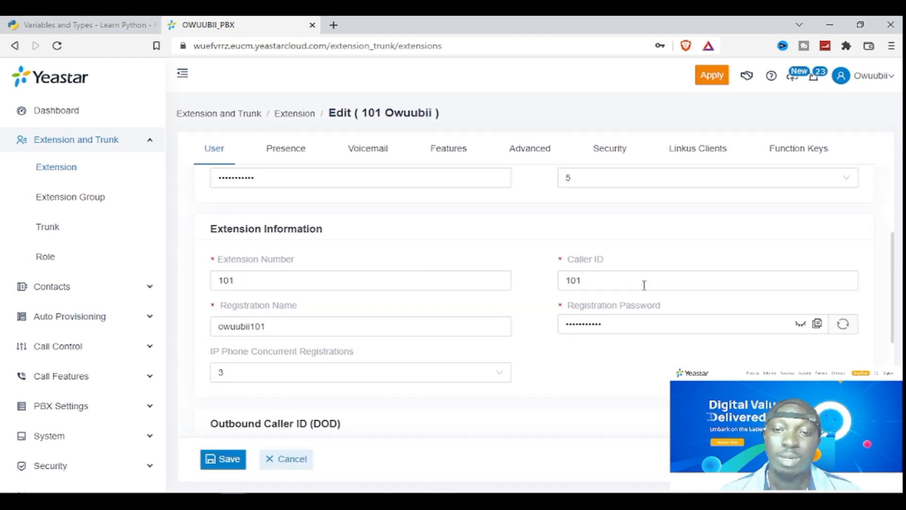
scroll(562, 250, down, 3)
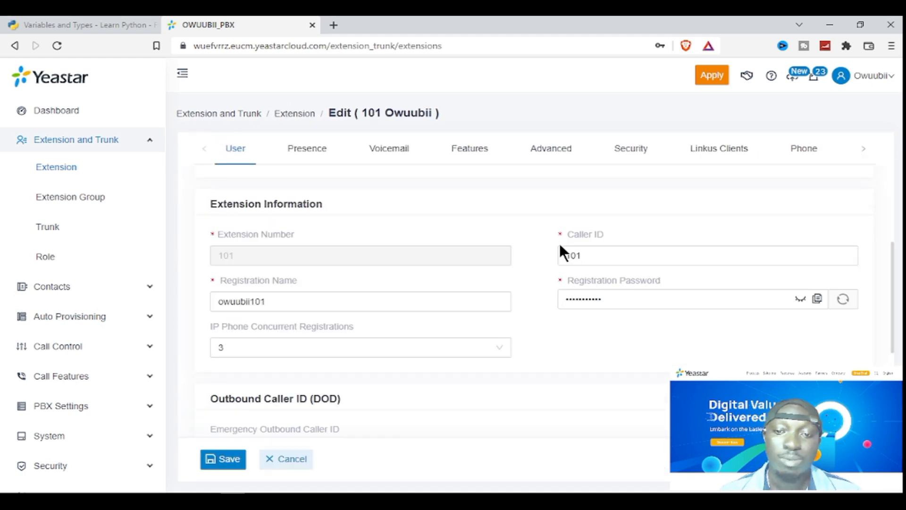
scroll(559, 242, up, 4)
click(629, 340)
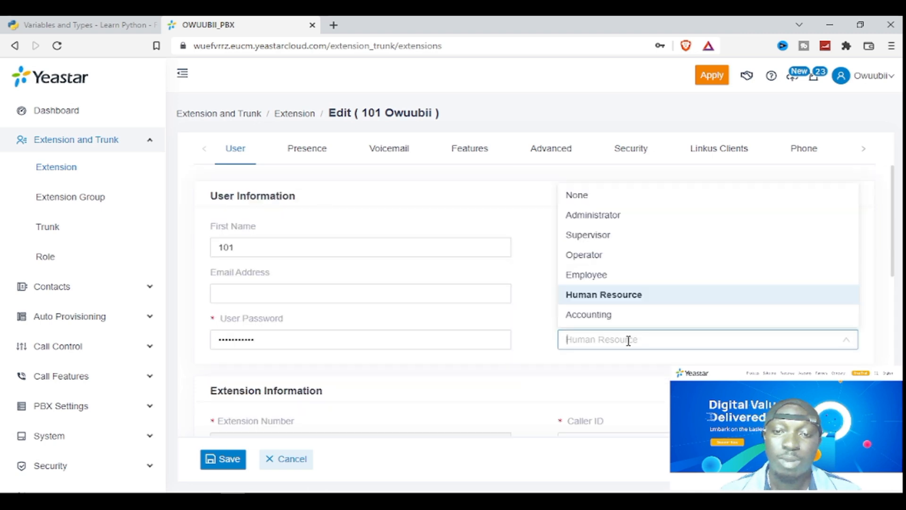
click(651, 106)
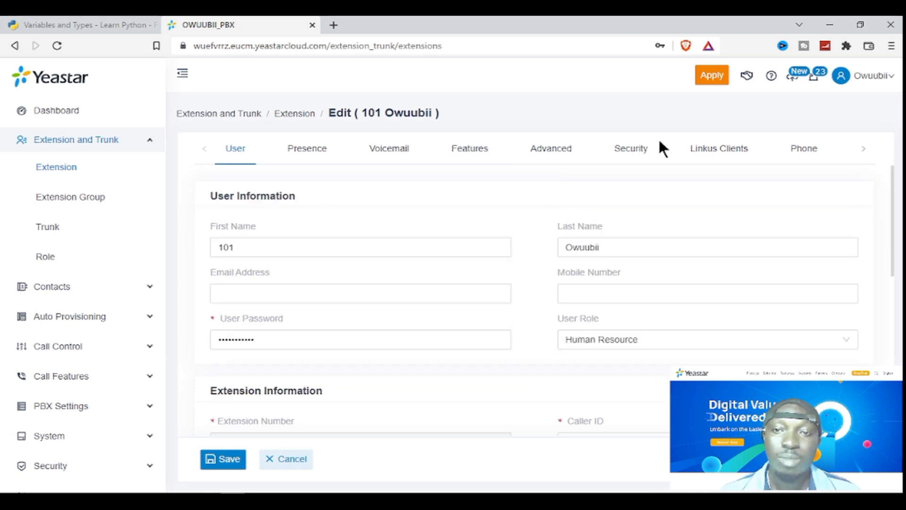
click(615, 337)
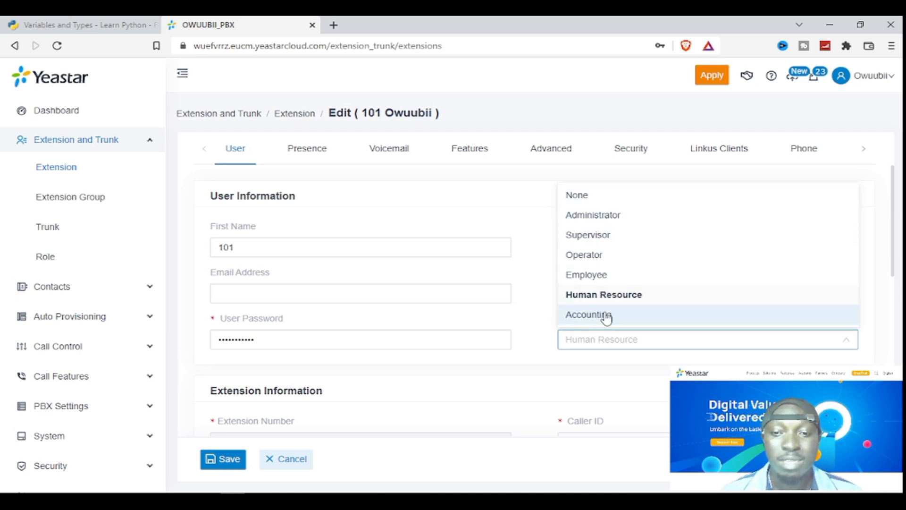
click(871, 318)
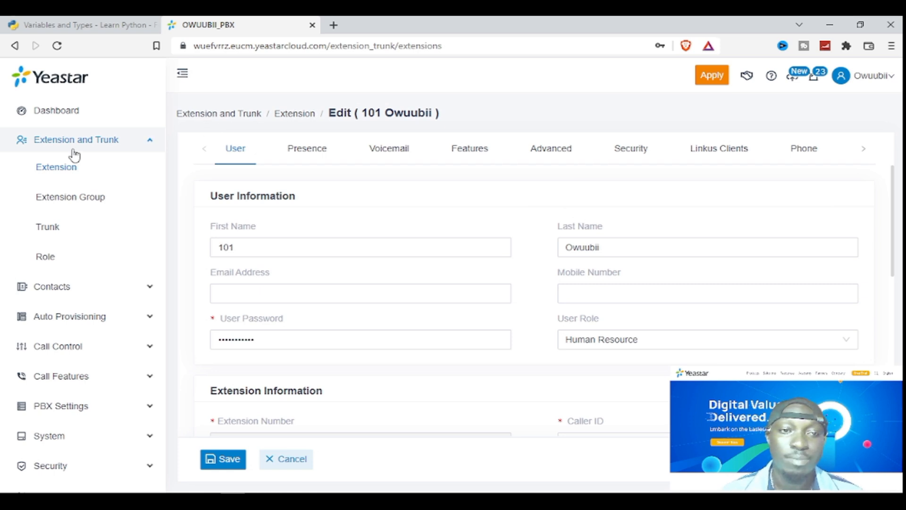
click(57, 169)
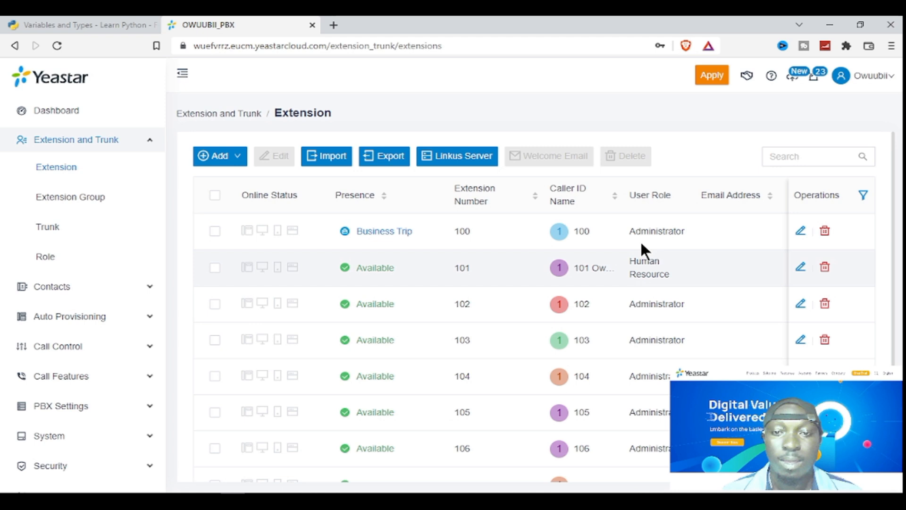
Sort the extension list by the Email Address column in ascending order.
scroll(679, 255, down, 1)
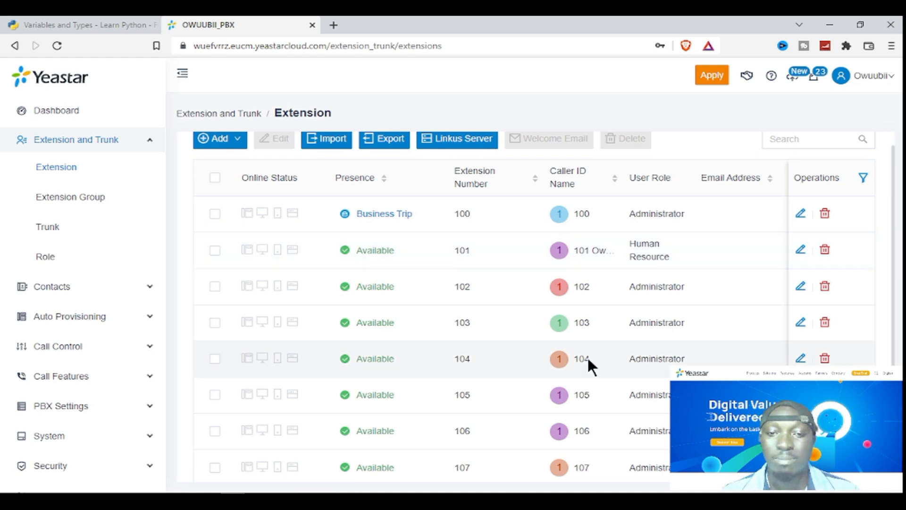
scroll(742, 202, up, 1)
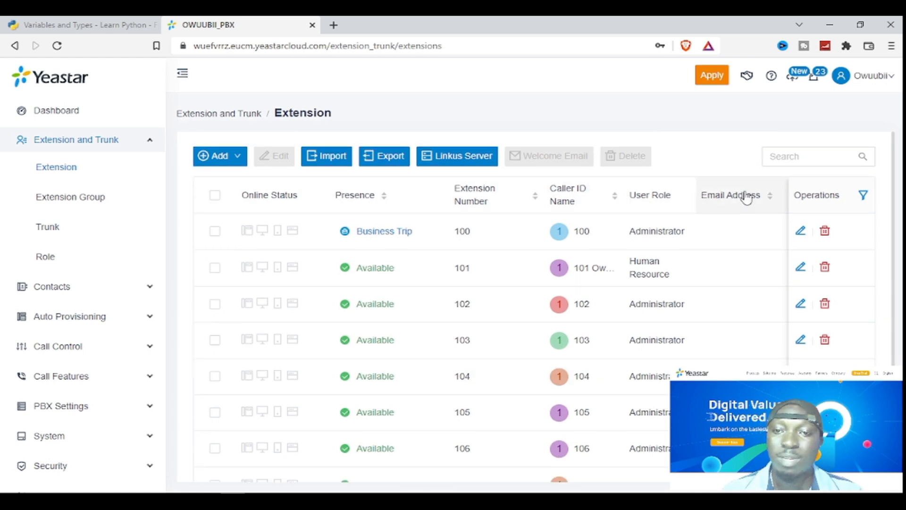
click(746, 198)
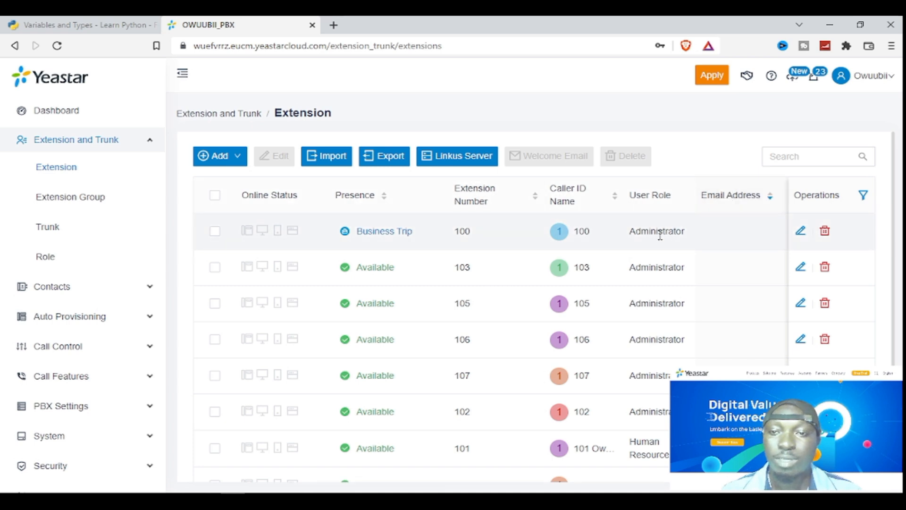
Enter extension 103's email address from the suggestion, save it, and highlight it in the list.
click(801, 268)
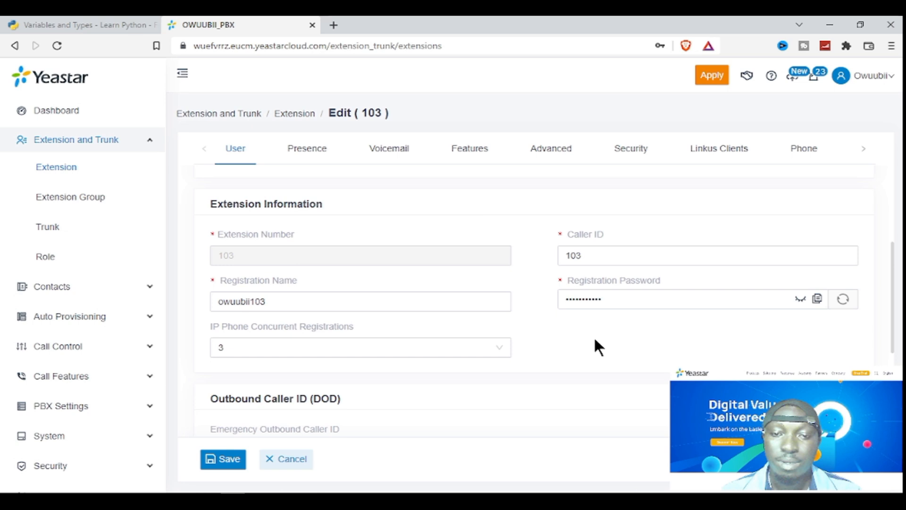
scroll(525, 323, down, 1)
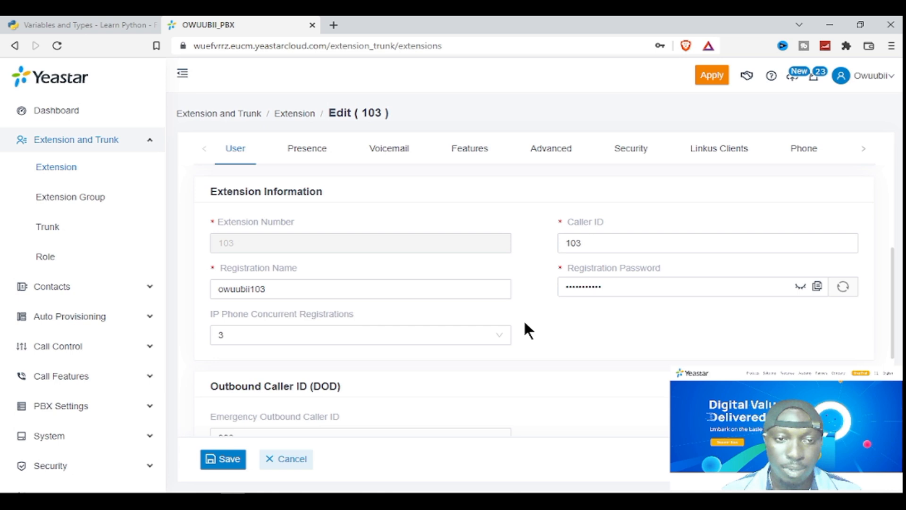
scroll(524, 324, up, 4)
click(329, 297)
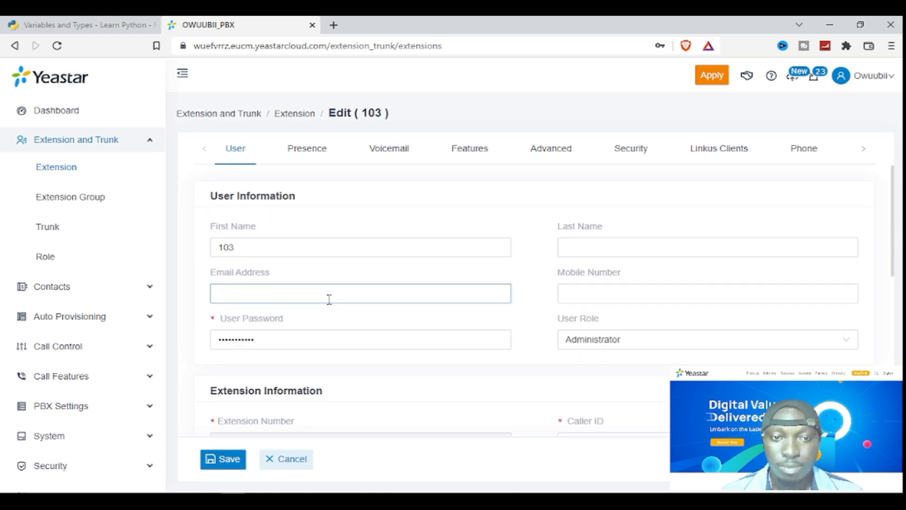
text(jj)
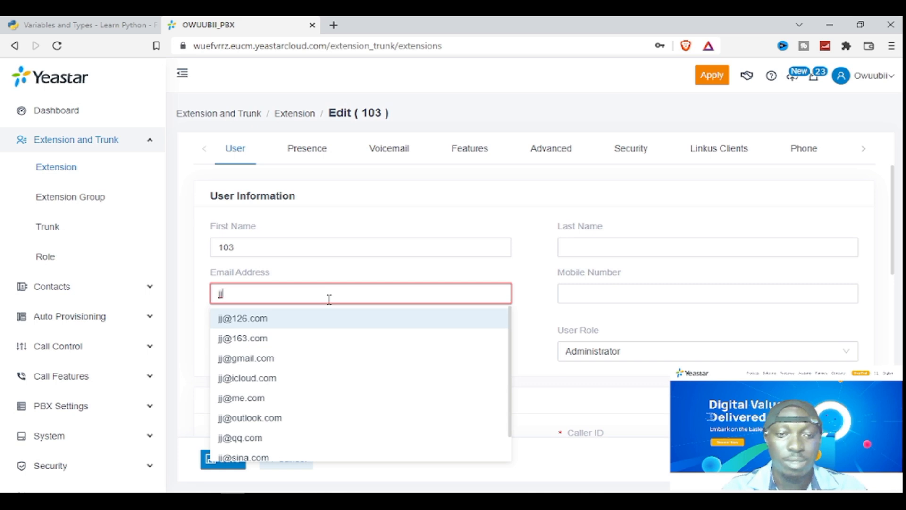
click(272, 344)
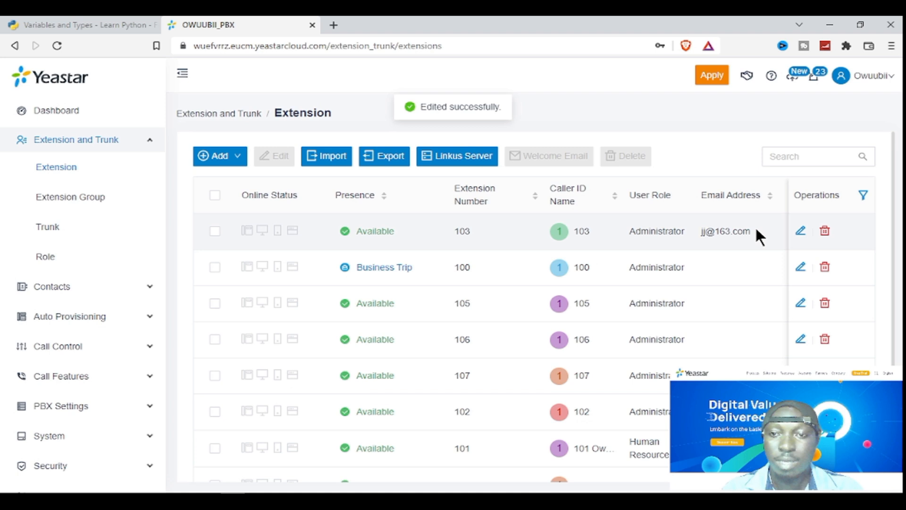
double_click(739, 228)
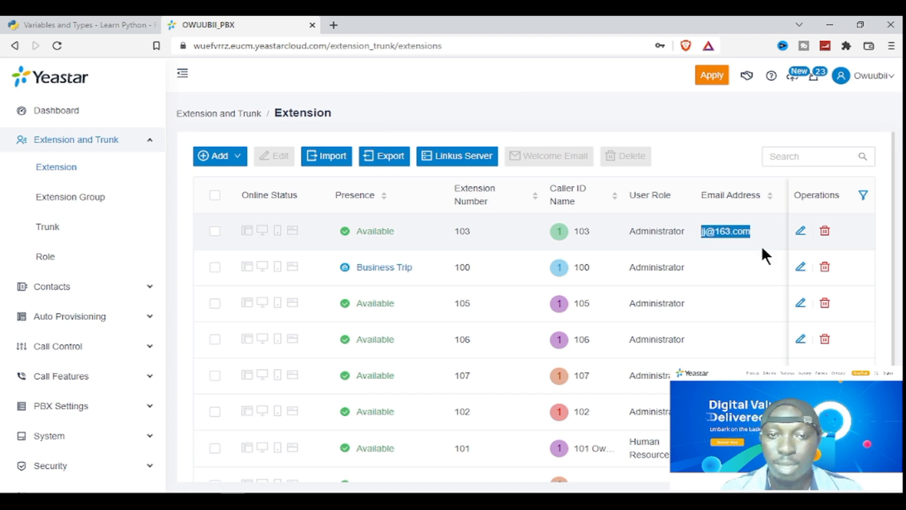
Reopen extension 103's edit page from row 103 of the extension list.
click(764, 229)
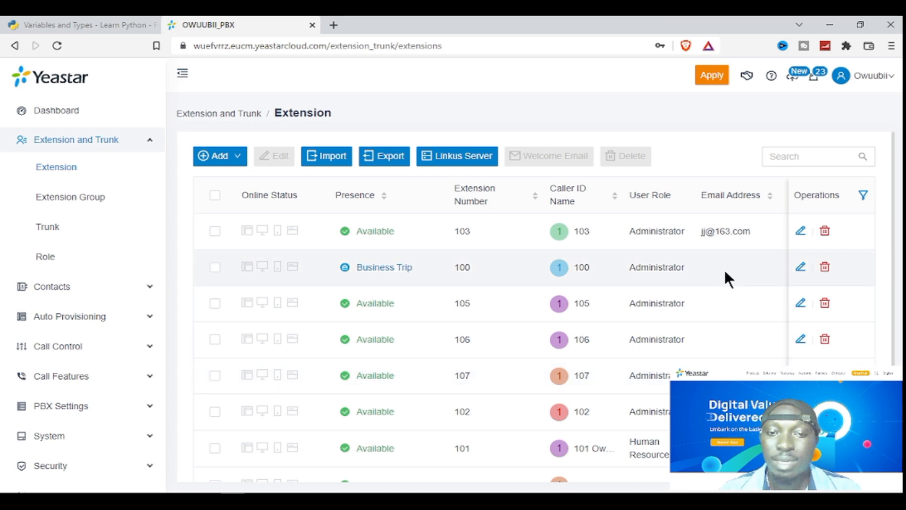
click(801, 231)
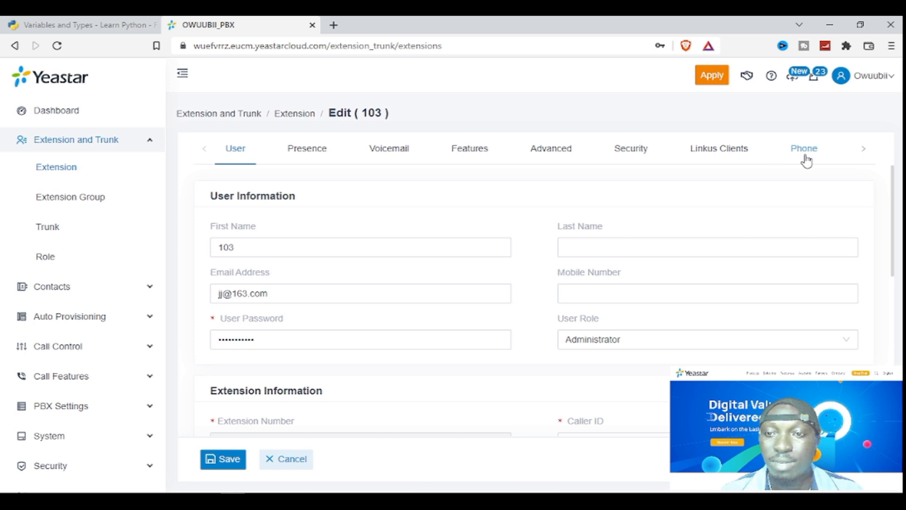
click(868, 150)
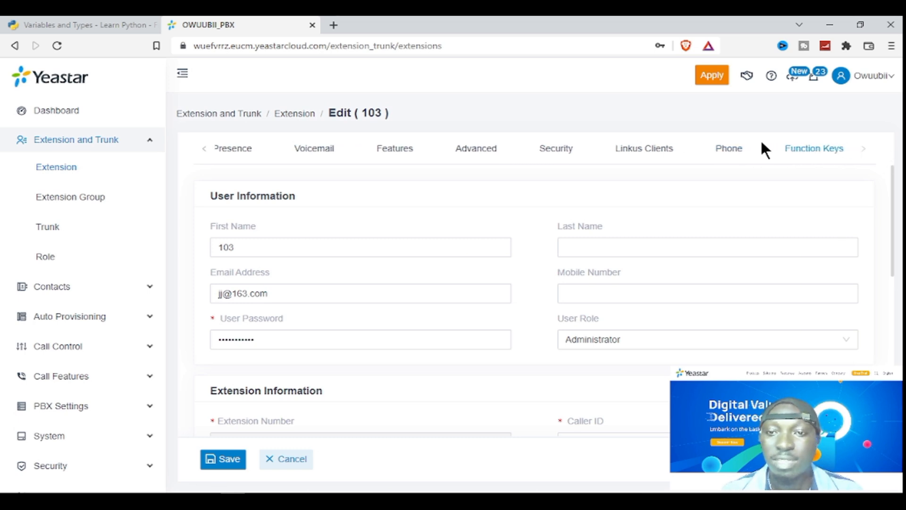
click(204, 148)
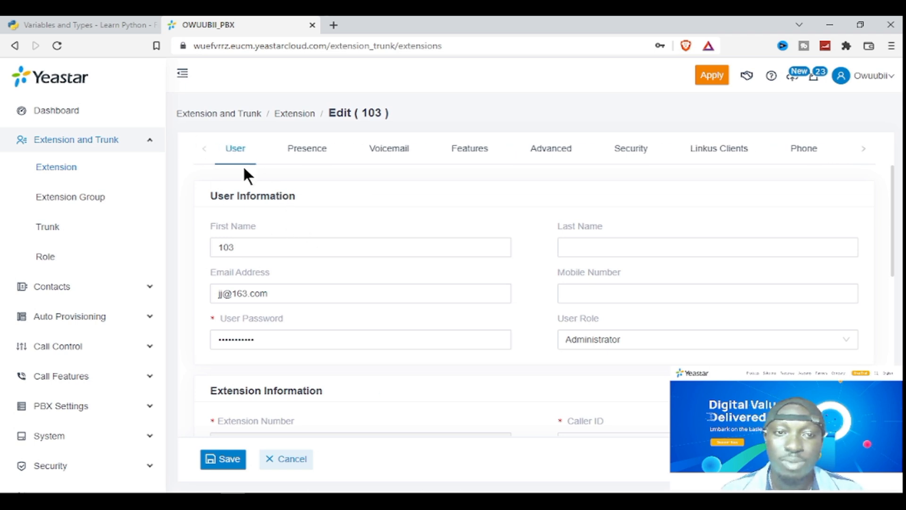
click(374, 256)
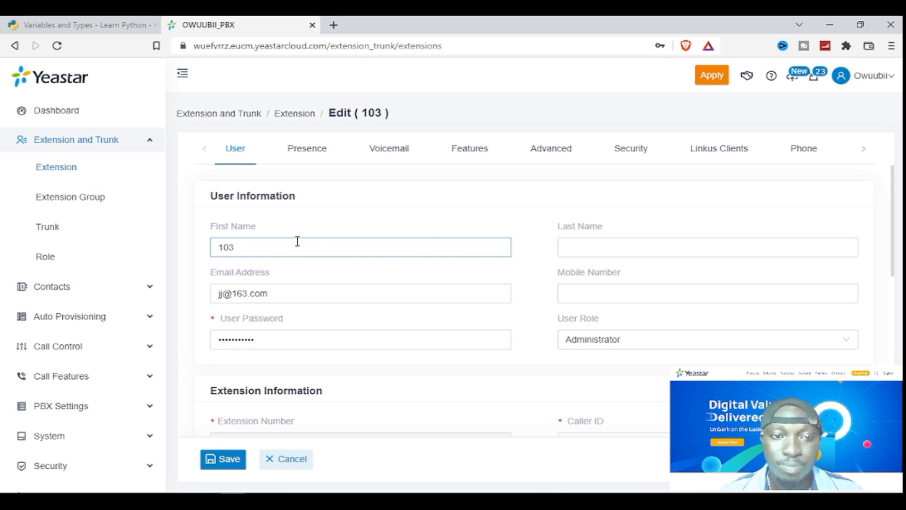
click(630, 248)
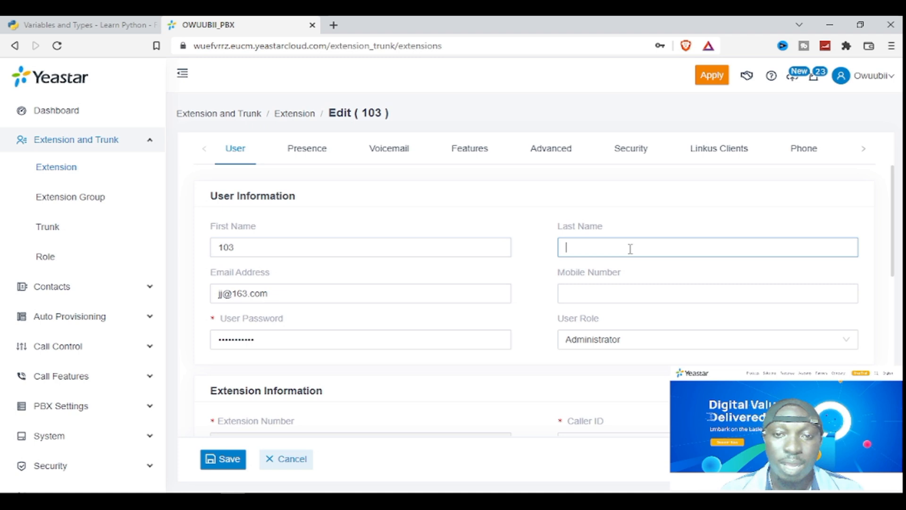
click(370, 298)
click(595, 301)
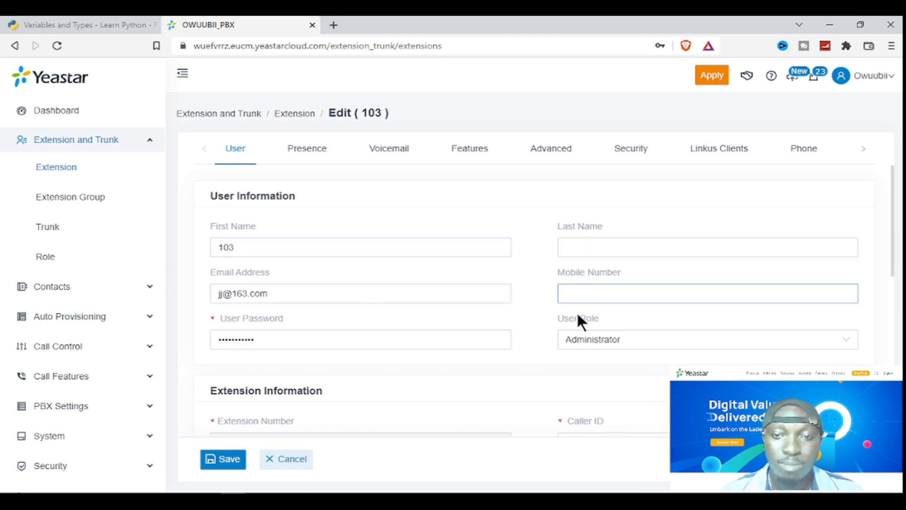
click(370, 338)
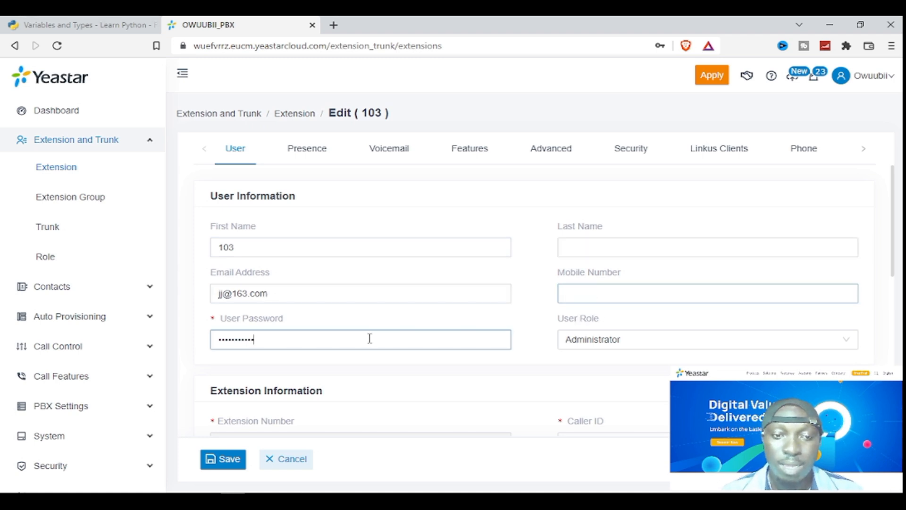
click(666, 342)
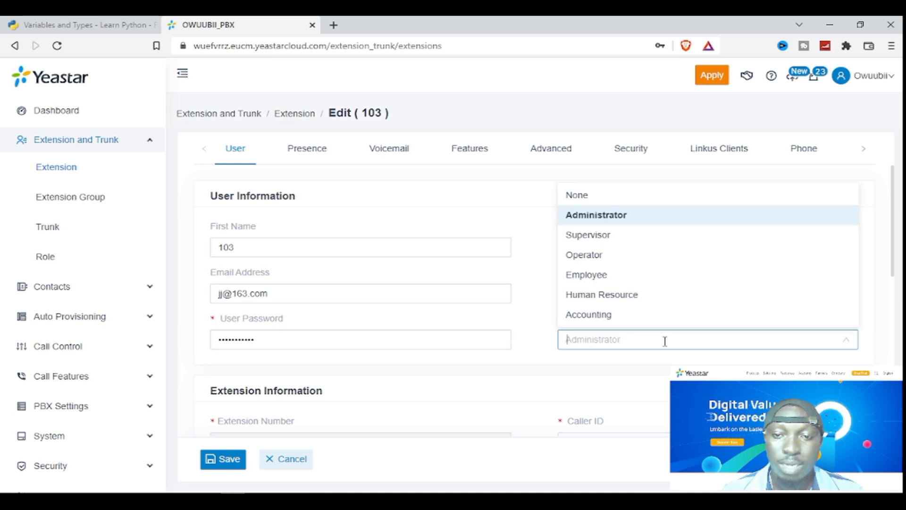
click(533, 363)
scroll(534, 368, down, 4)
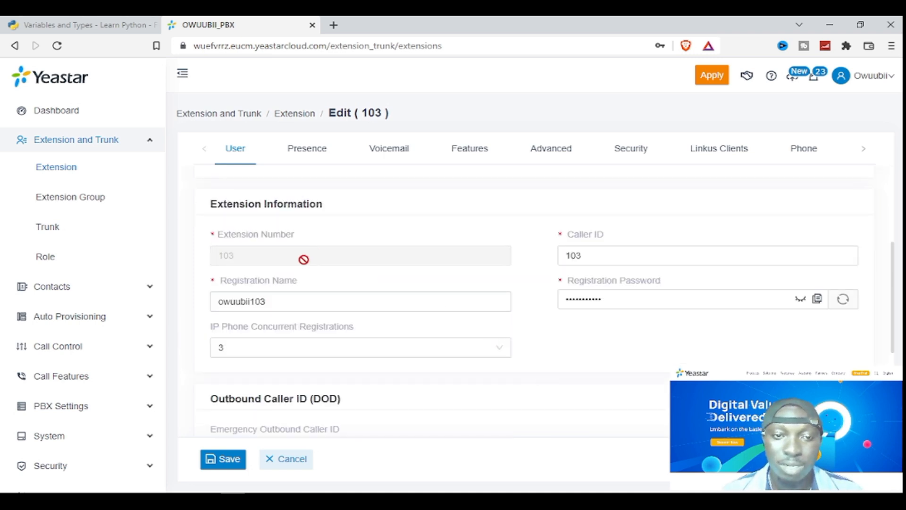
click(600, 256)
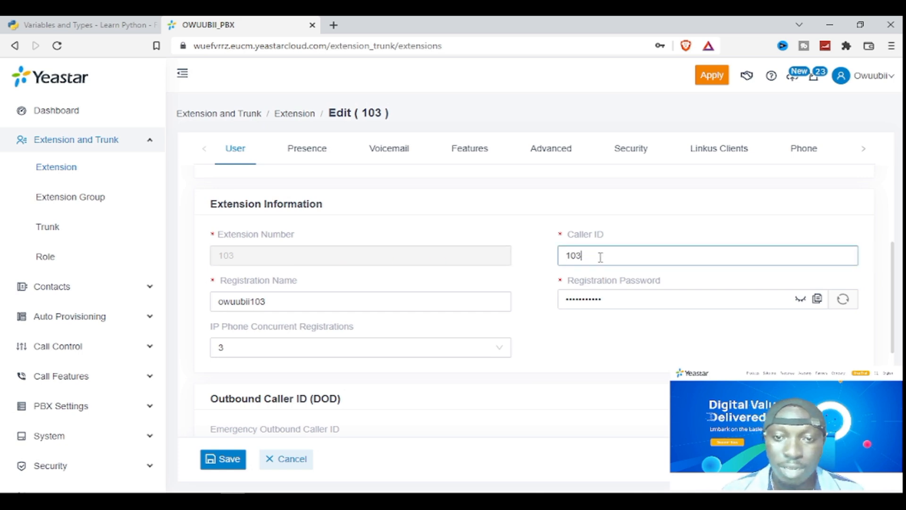
click(326, 304)
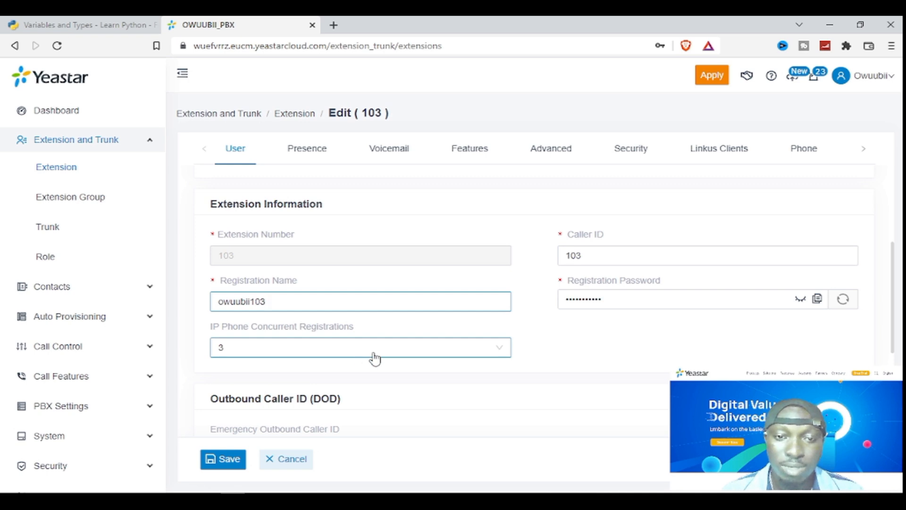
scroll(566, 404, down, 4)
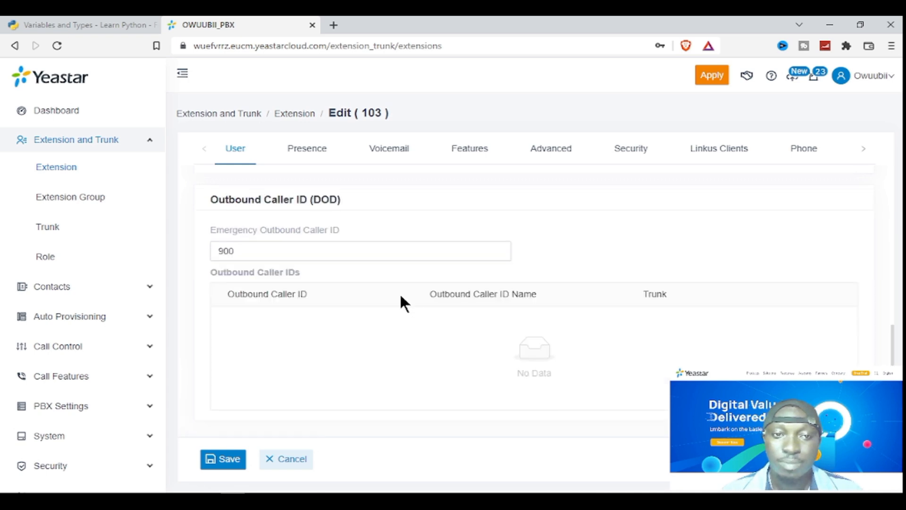
click(247, 252)
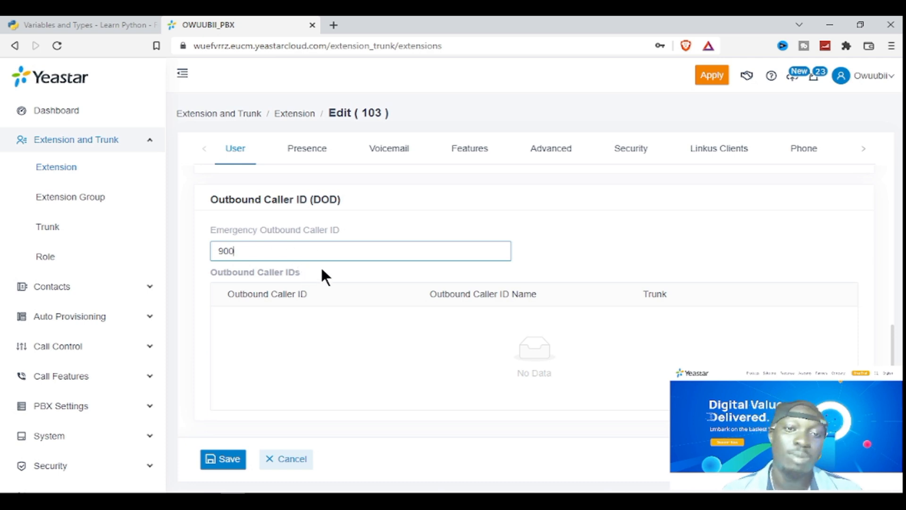
mouse_move(224, 231)
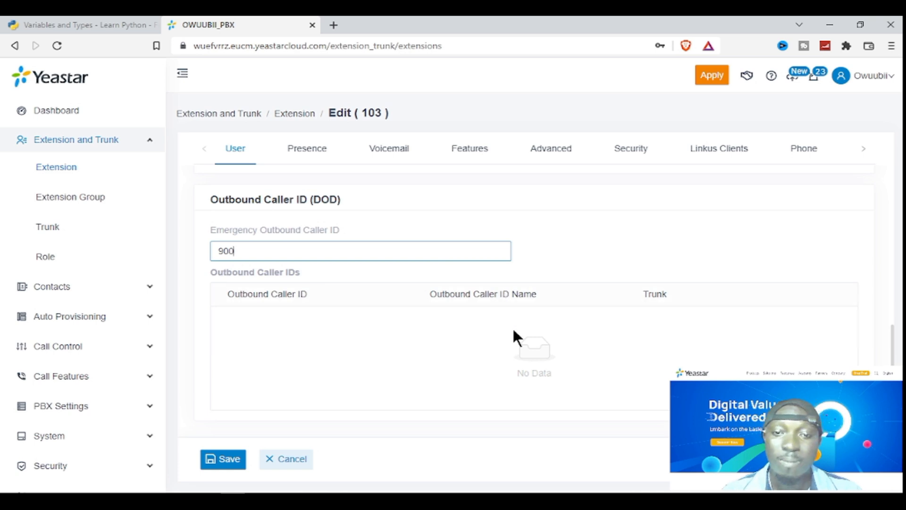
scroll(498, 330, up, 1)
scroll(498, 334, up, 10)
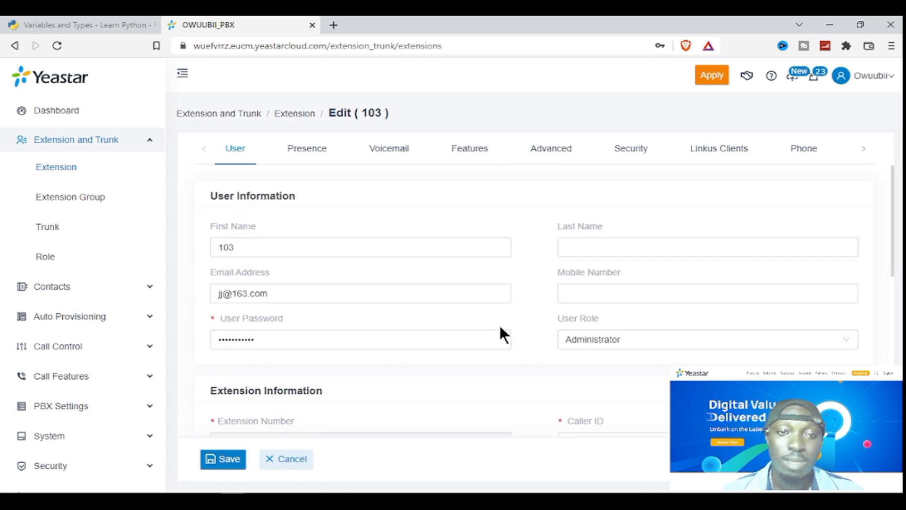
Open extension 103's Presence tab and preview the Away and Business Trip statuses.
click(305, 151)
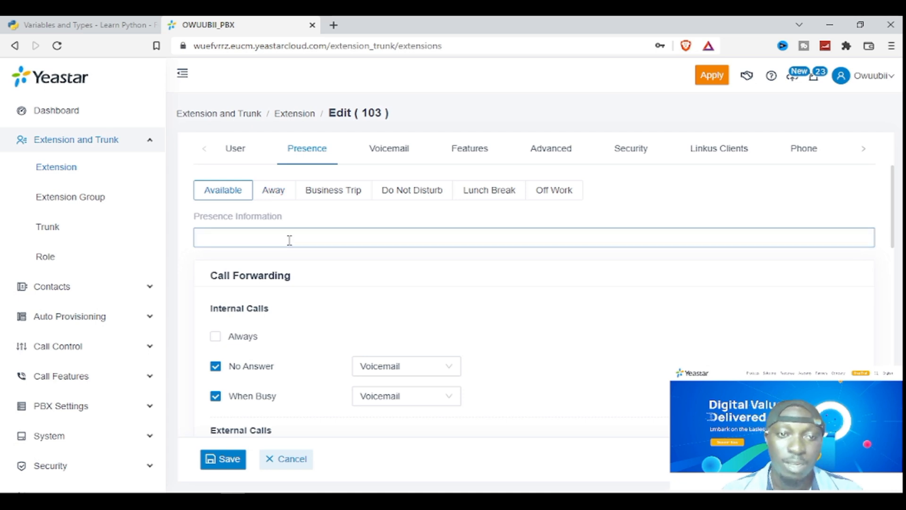
scroll(336, 286, down, 3)
scroll(335, 280, up, 3)
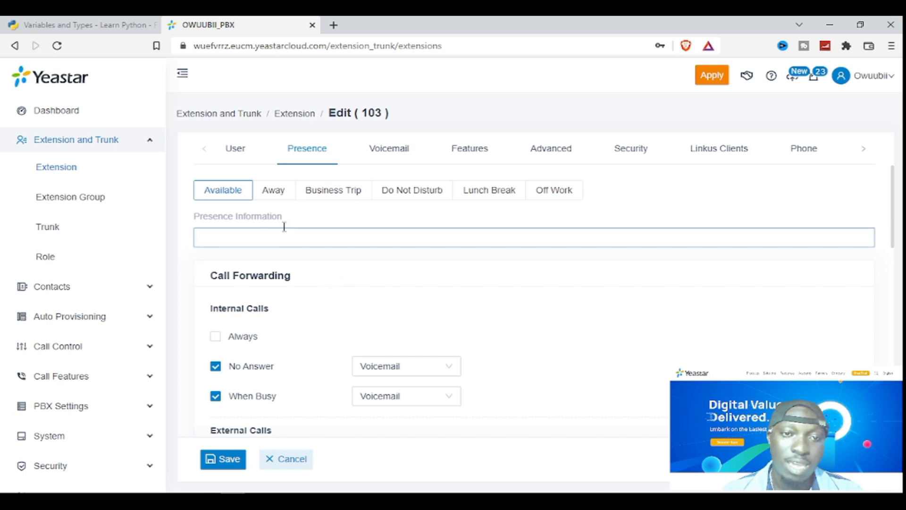
click(275, 190)
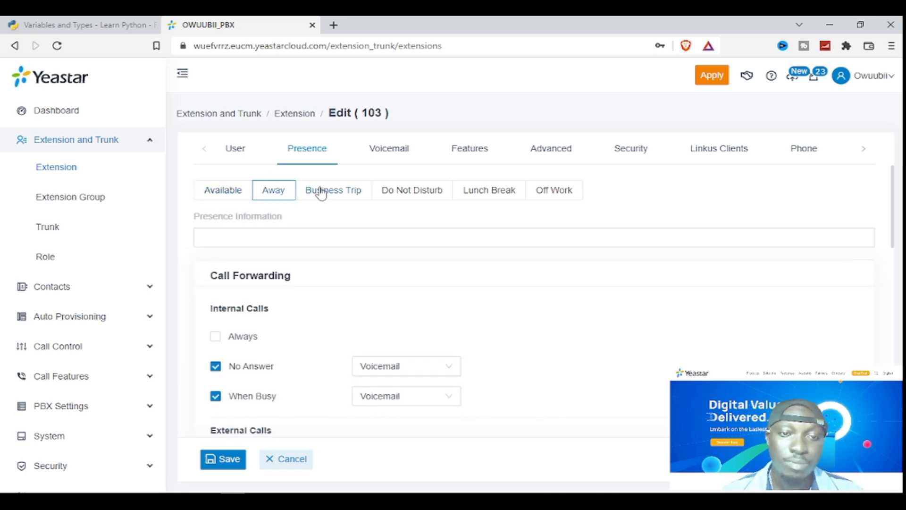
click(356, 196)
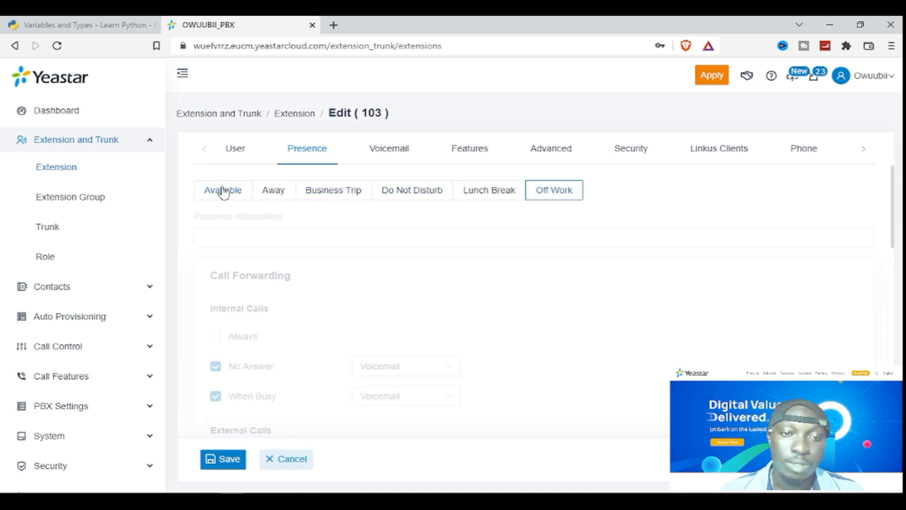
click(223, 191)
Select Business Trip and start its presence message with 'You can'.
click(250, 236)
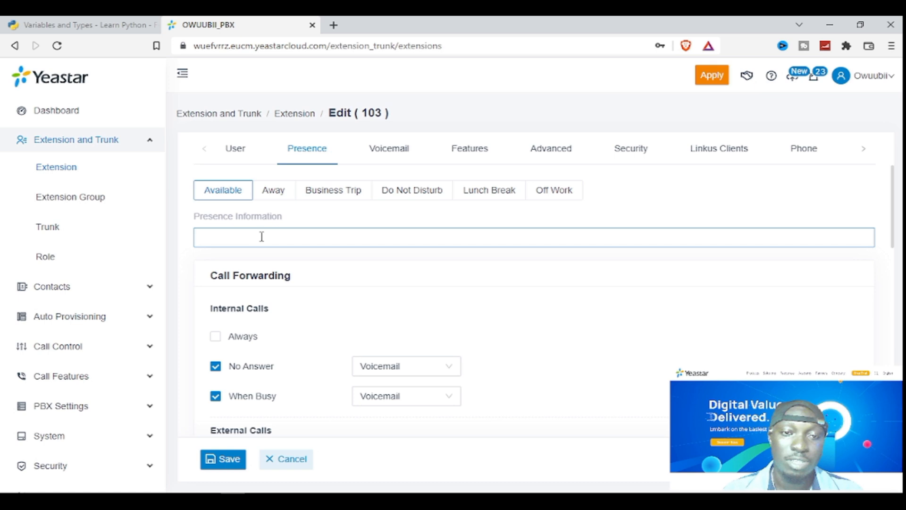
click(283, 198)
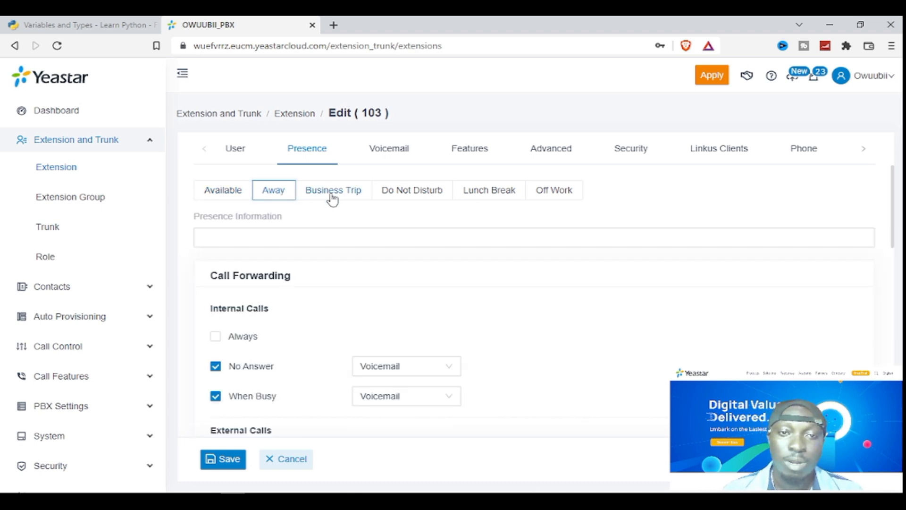
click(332, 199)
click(317, 239)
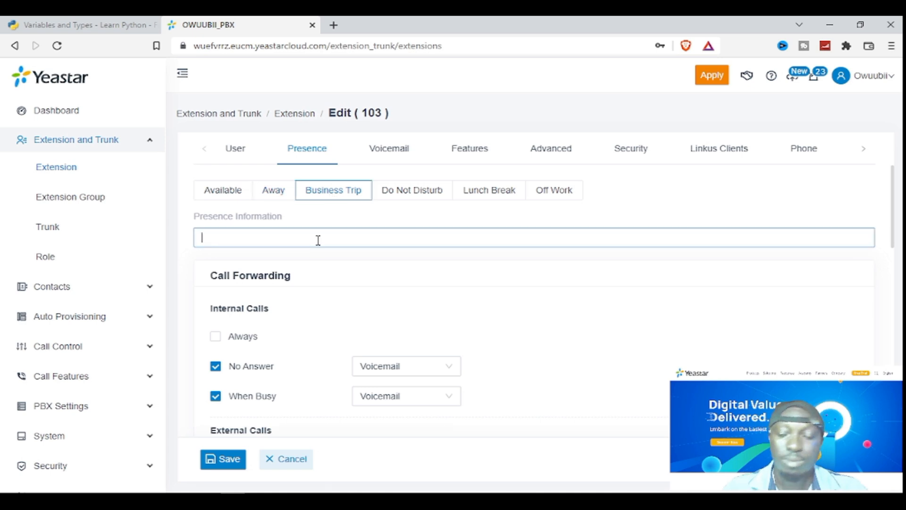
text(You )
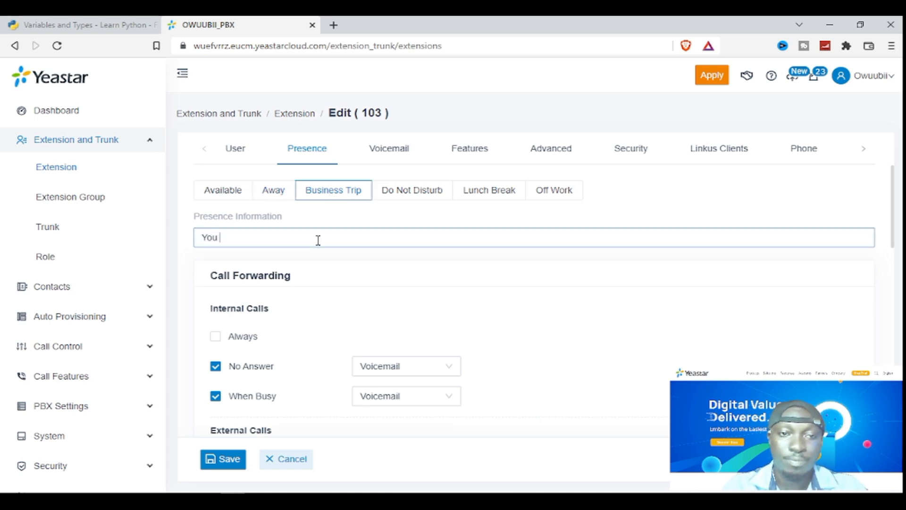
text(can)
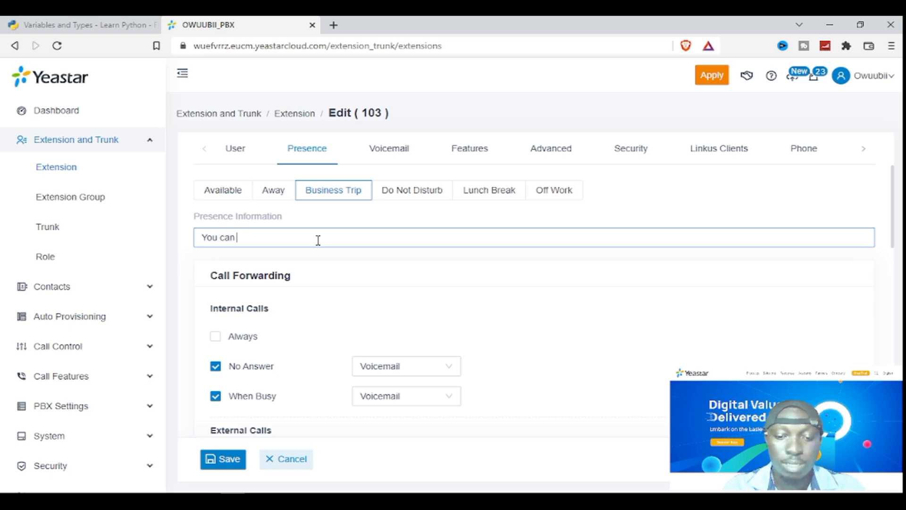
Finish the Business Trip note asking callers to contact a colleague for assistance, fixing 'assitance' to 'assistance'.
text(contact)
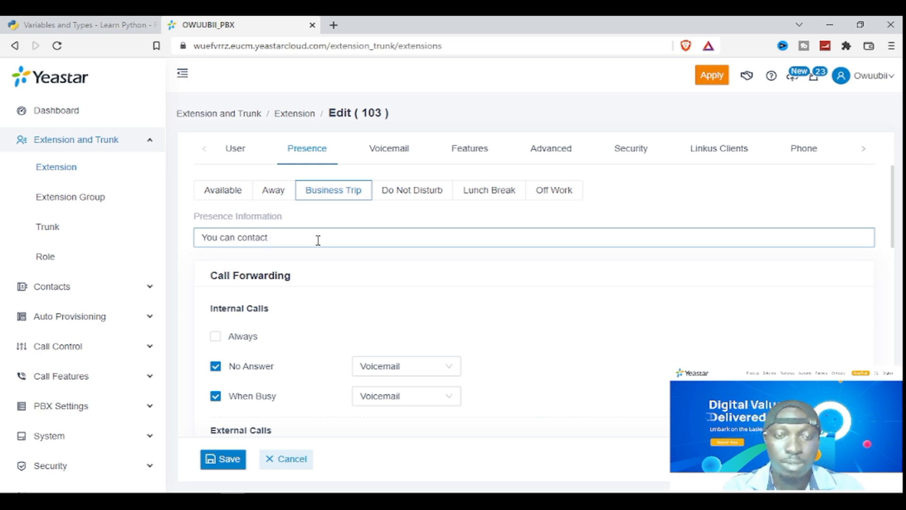
text( Maxwell)
text(for assitance)
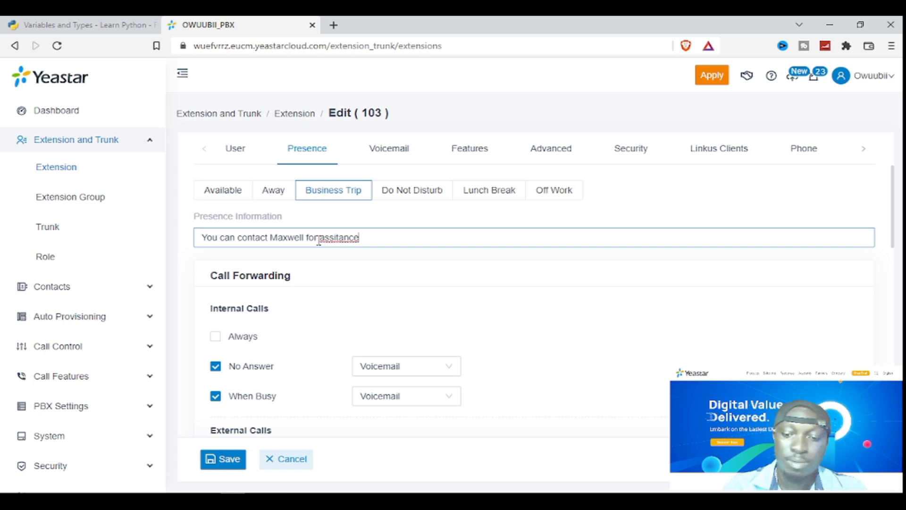
right_click(337, 241)
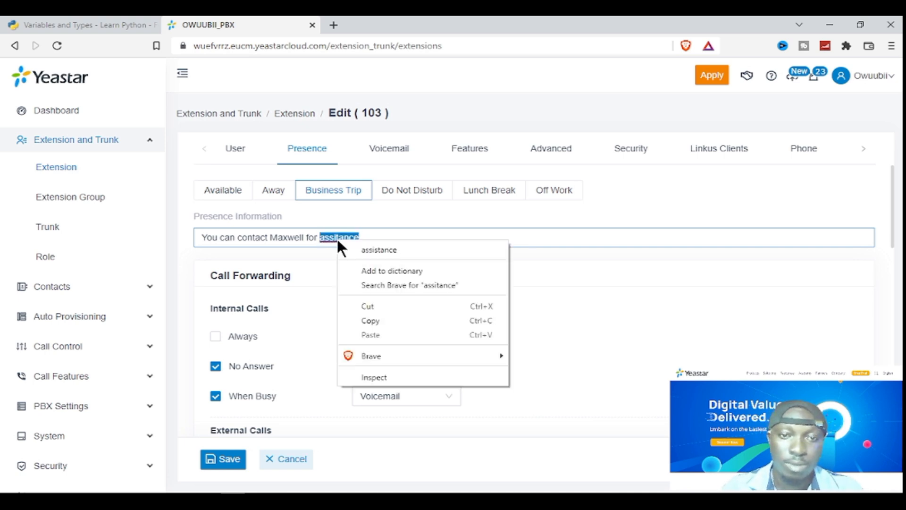
click(380, 243)
right_click(345, 242)
click(378, 247)
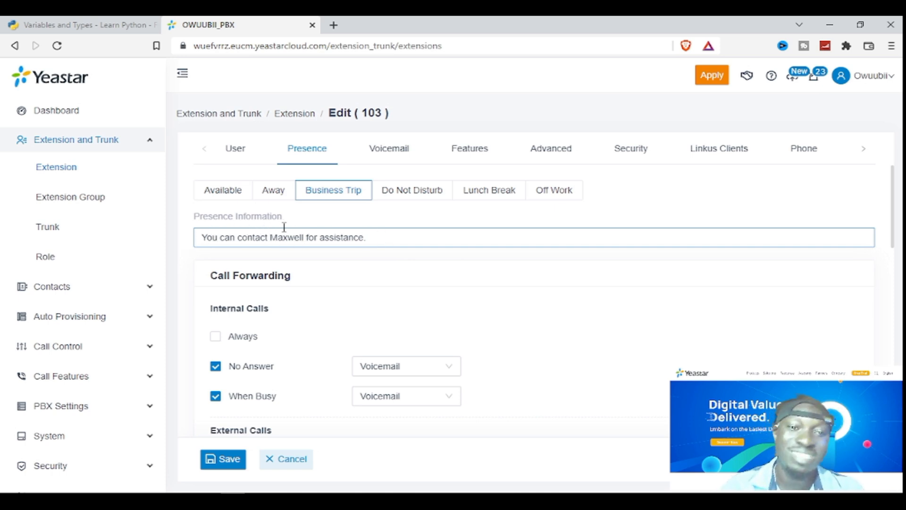
scroll(425, 302, down, 1)
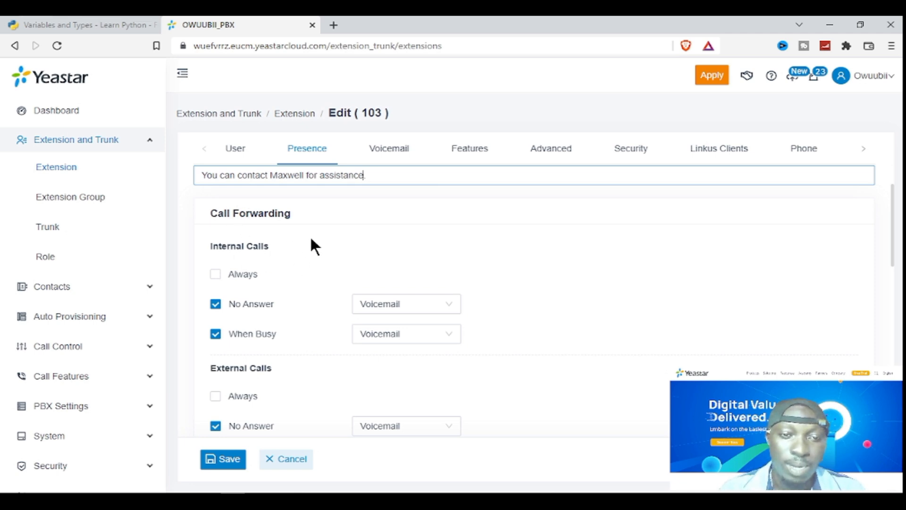
Forward unanswered internal calls to extension 101.
scroll(246, 309, down, 2)
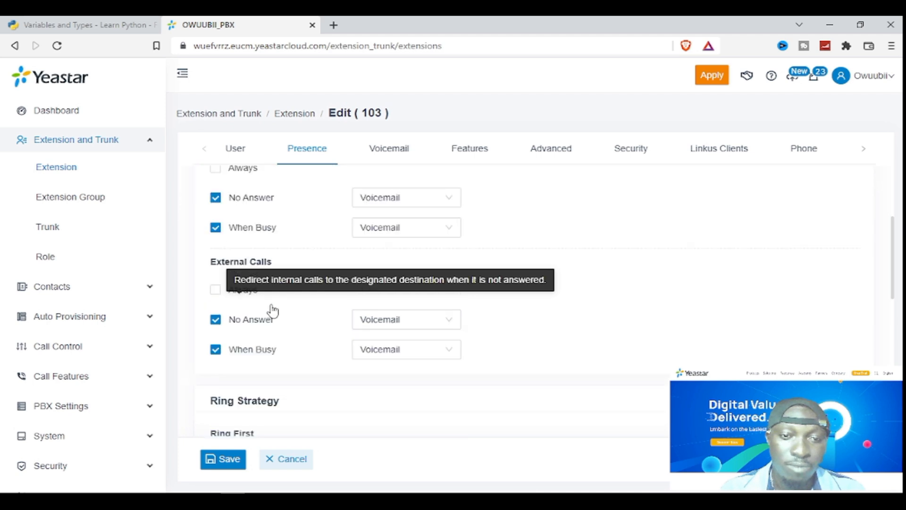
scroll(273, 311, up, 1)
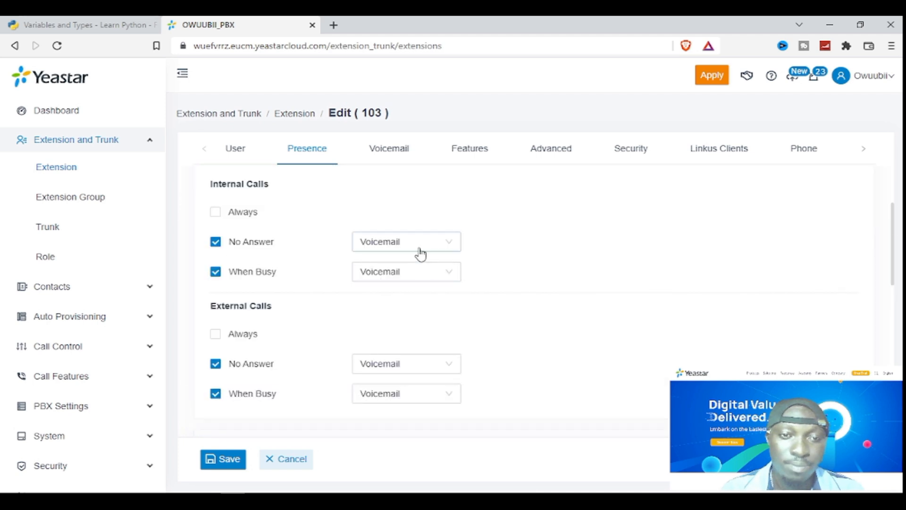
click(419, 244)
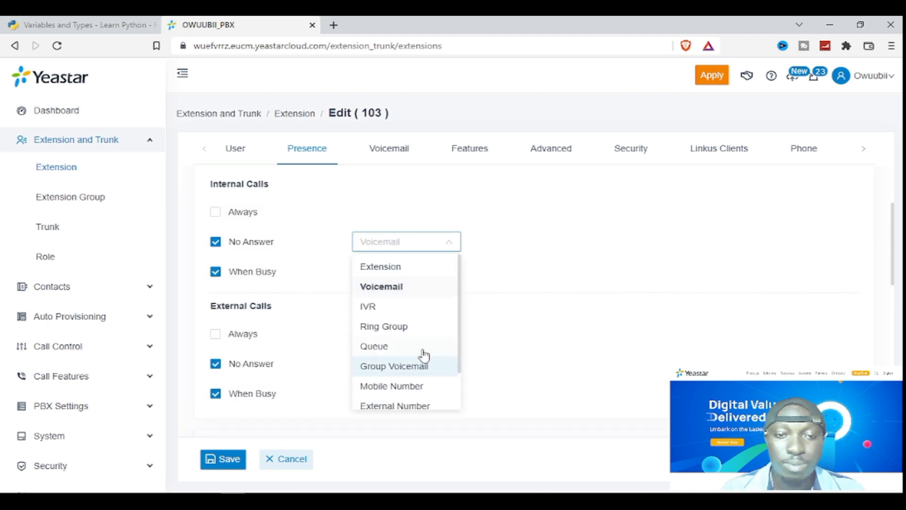
click(406, 269)
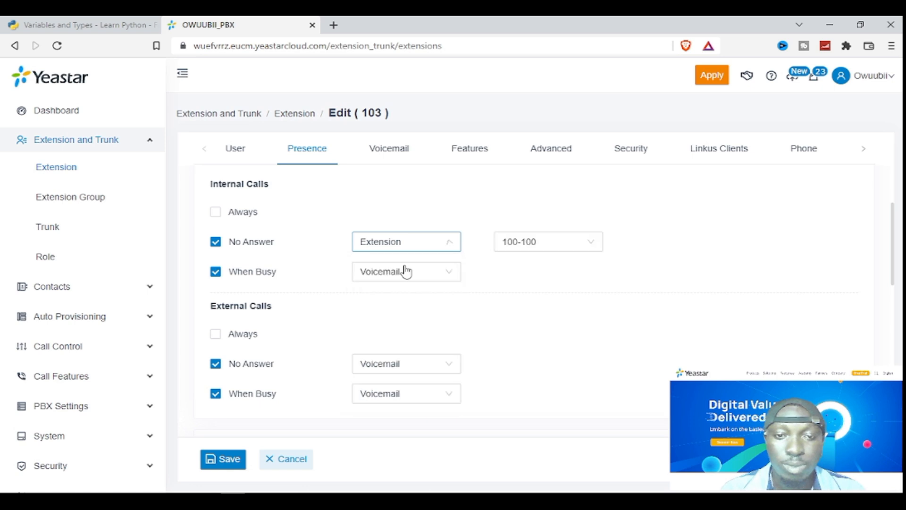
click(548, 241)
click(561, 283)
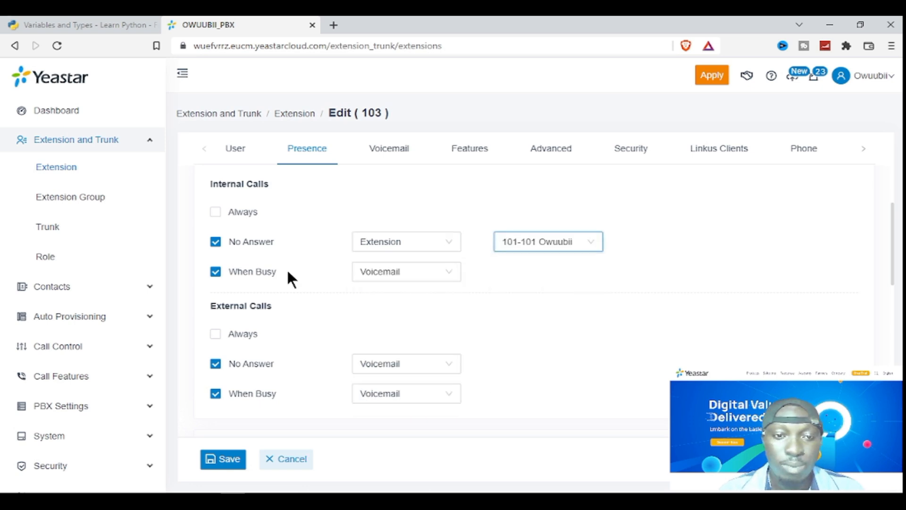
Forward busy internal calls to extension 101 as well.
click(415, 272)
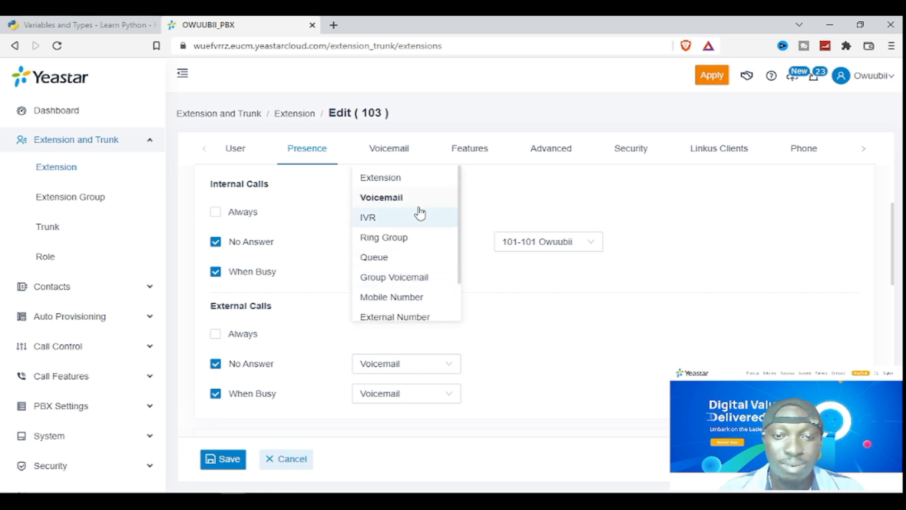
click(409, 177)
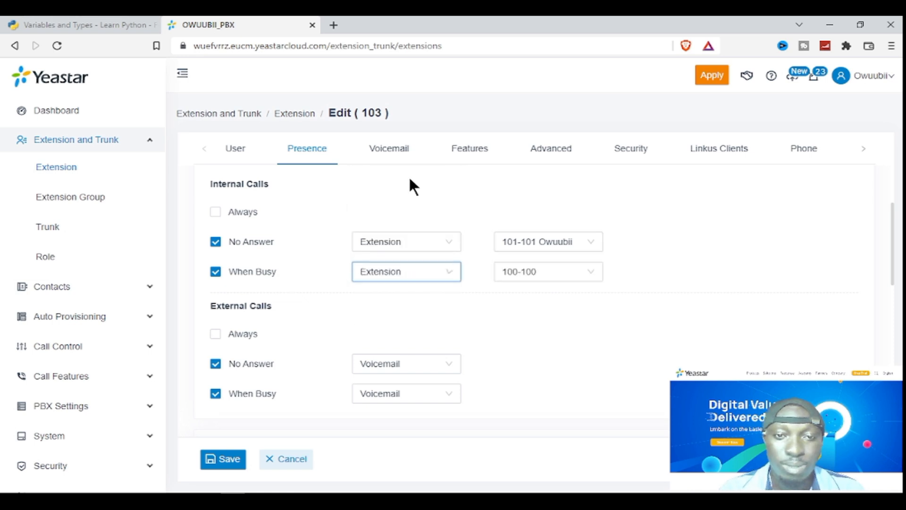
click(559, 278)
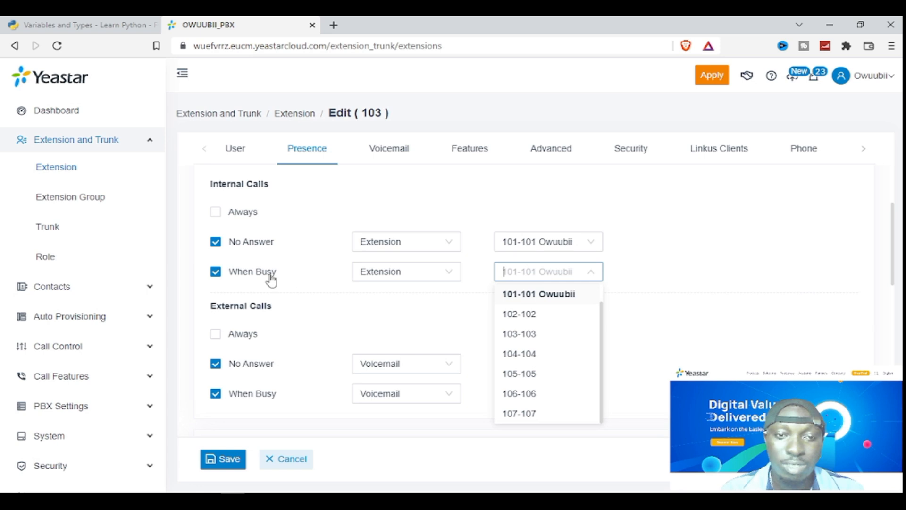
click(454, 274)
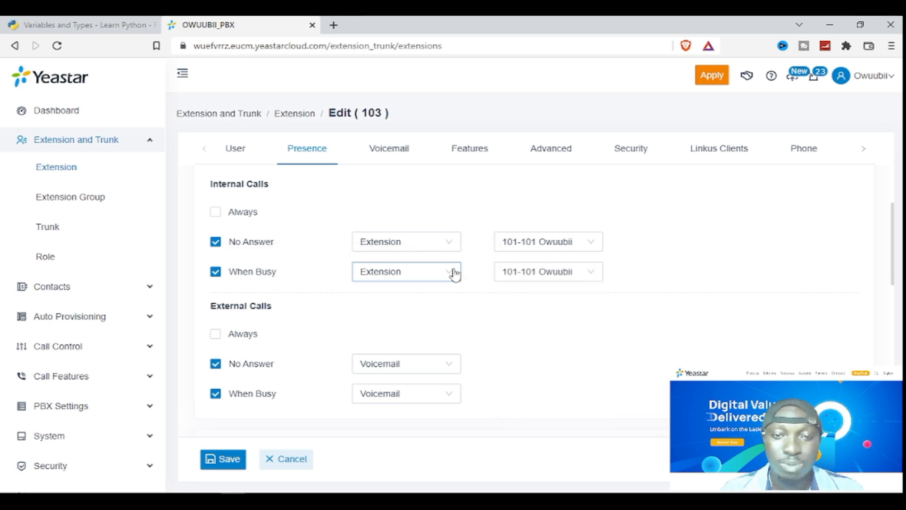
click(454, 273)
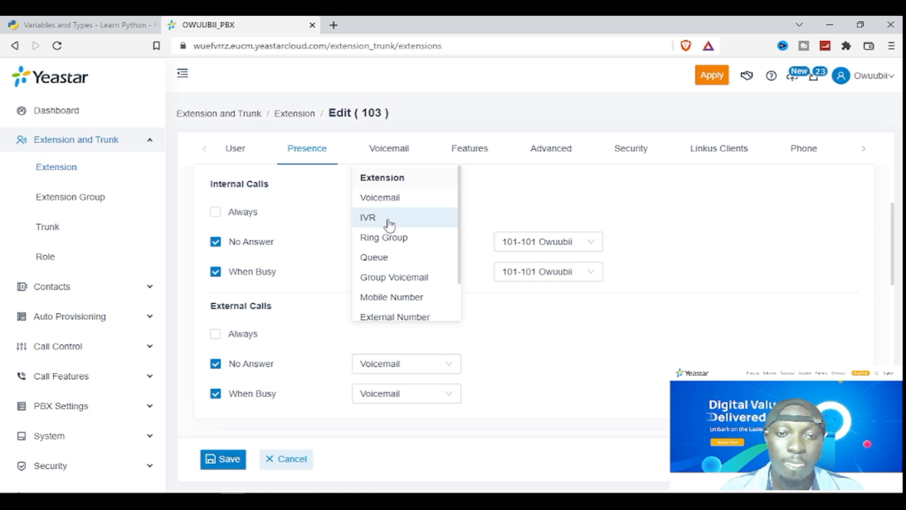
scroll(433, 233, down, 2)
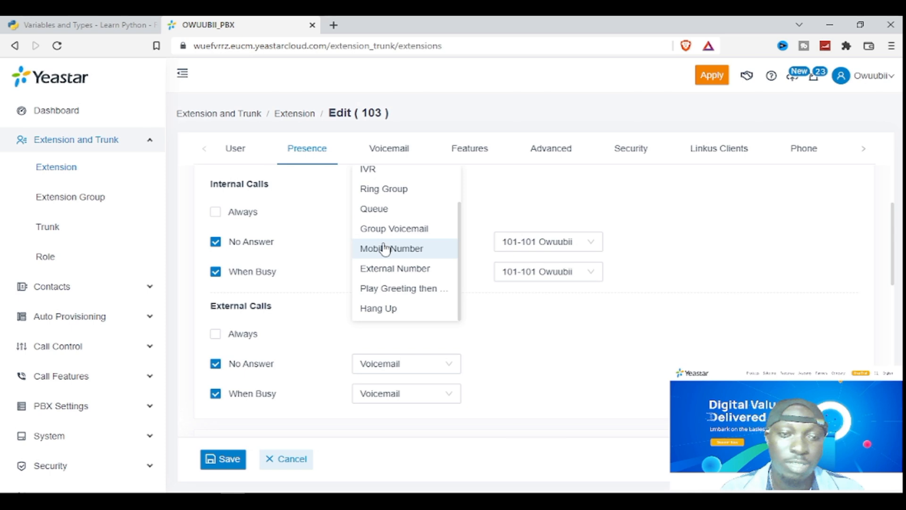
key(Escape)
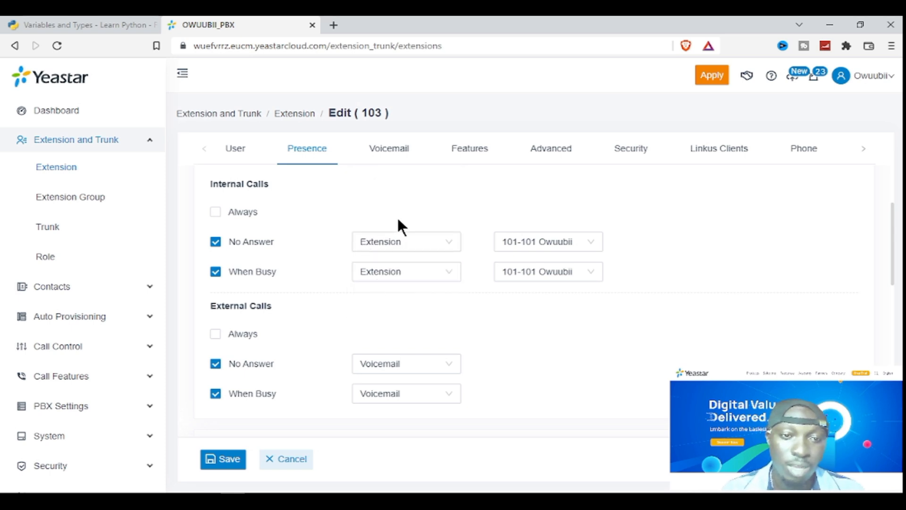
scroll(534, 317, down, 3)
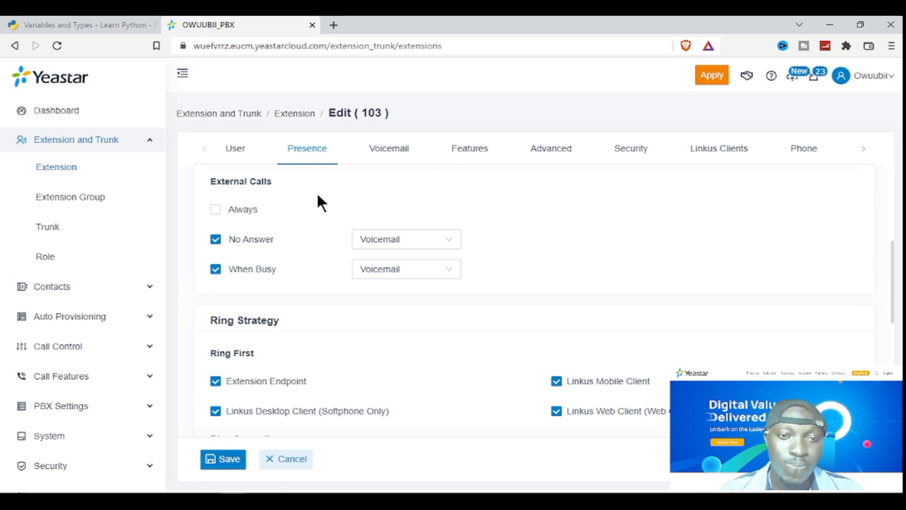
Leave unanswered external calls going to Voicemail.
scroll(322, 194, up, 3)
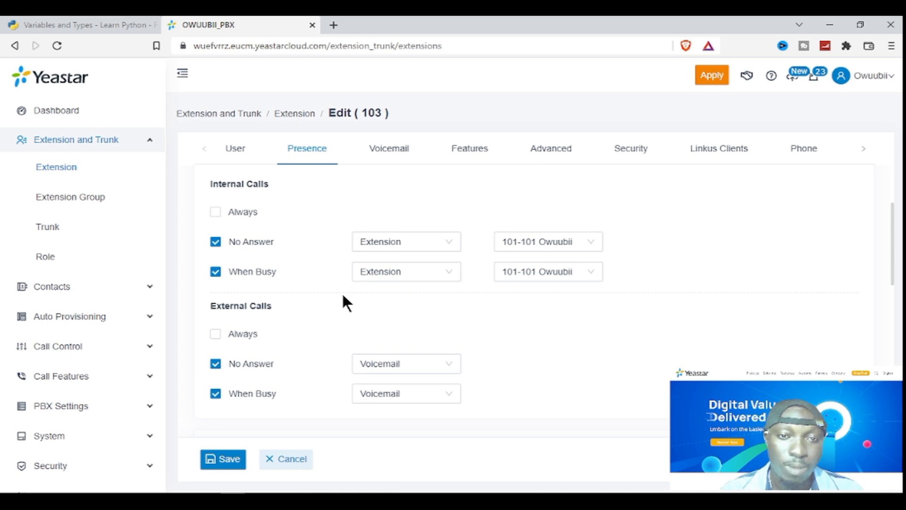
scroll(343, 296, down, 3)
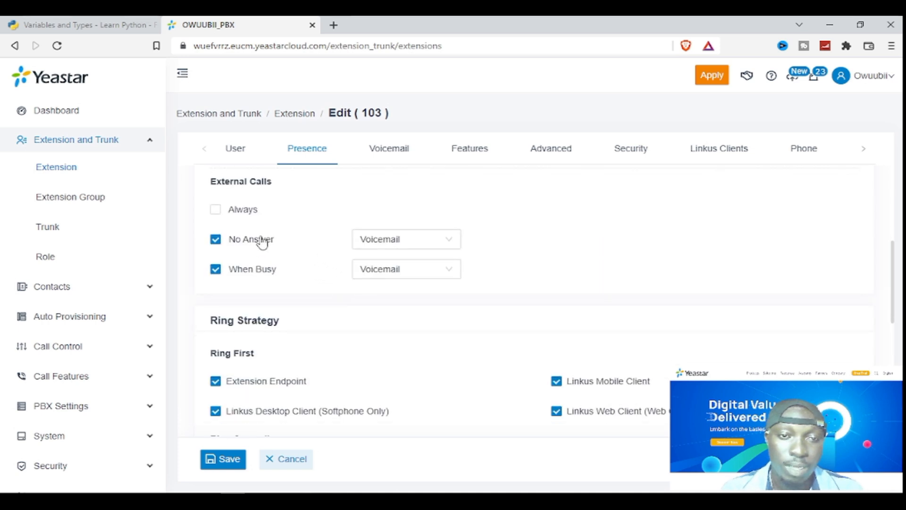
click(399, 239)
scroll(434, 317, down, 1)
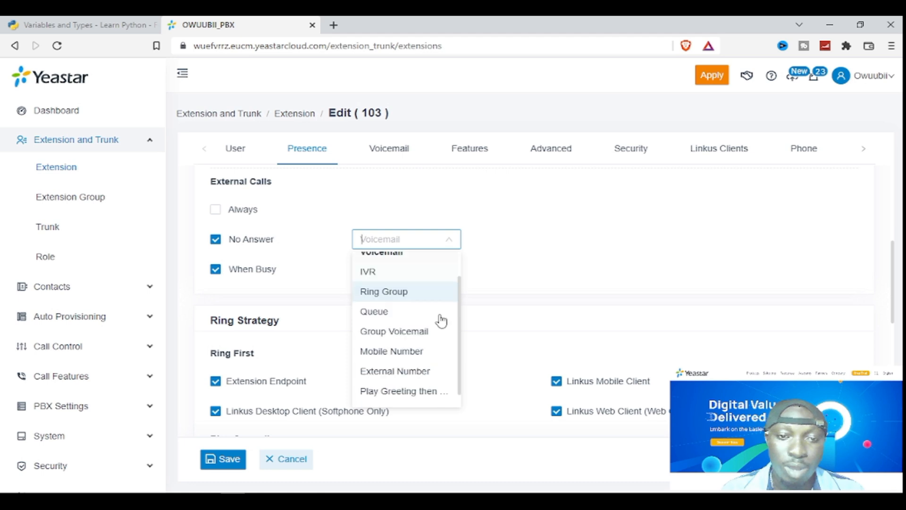
scroll(441, 321, down, 2)
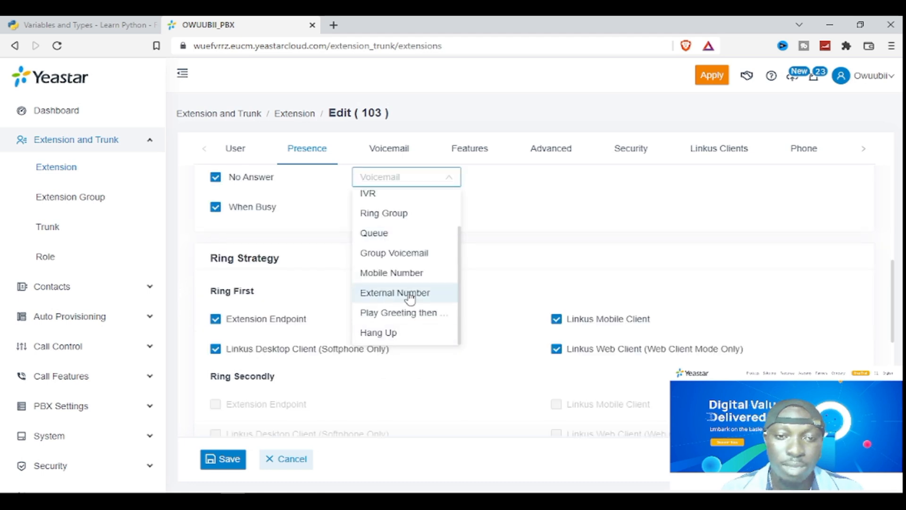
click(333, 232)
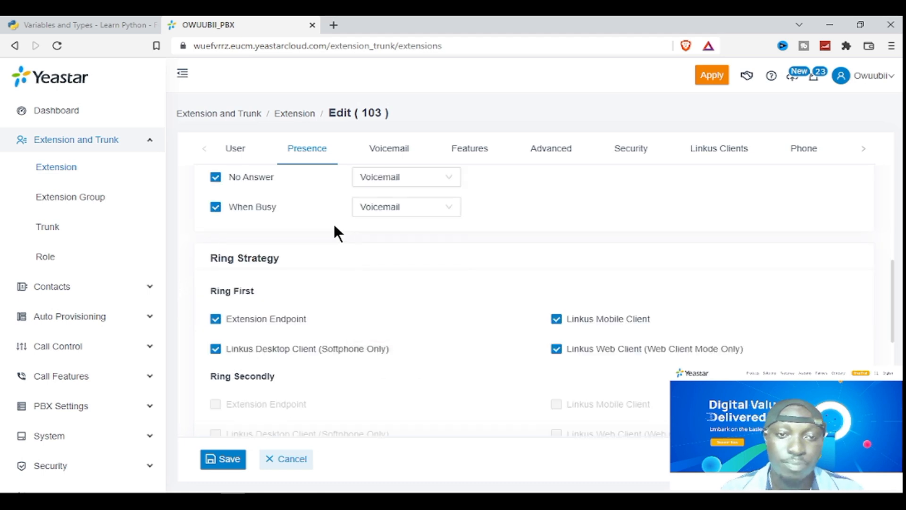
Forward busy external calls to an extension (100) instead of a ring group.
click(415, 207)
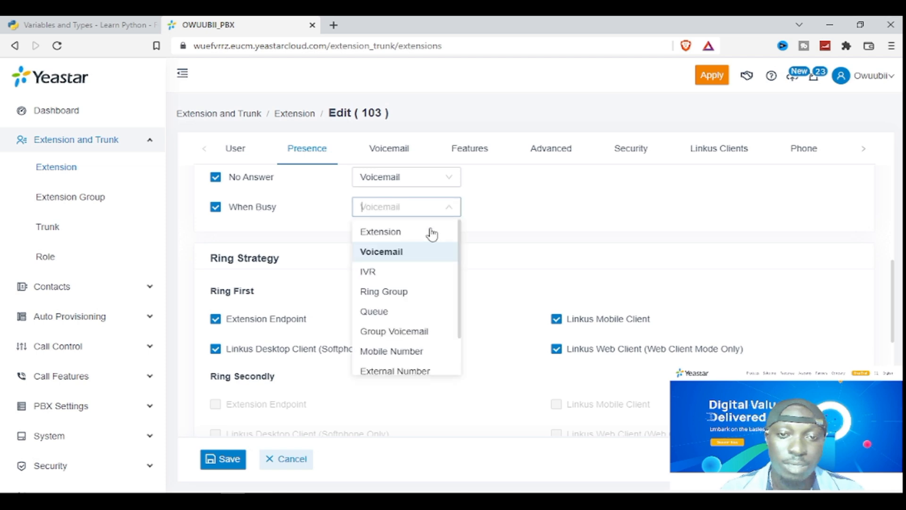
click(421, 293)
click(524, 209)
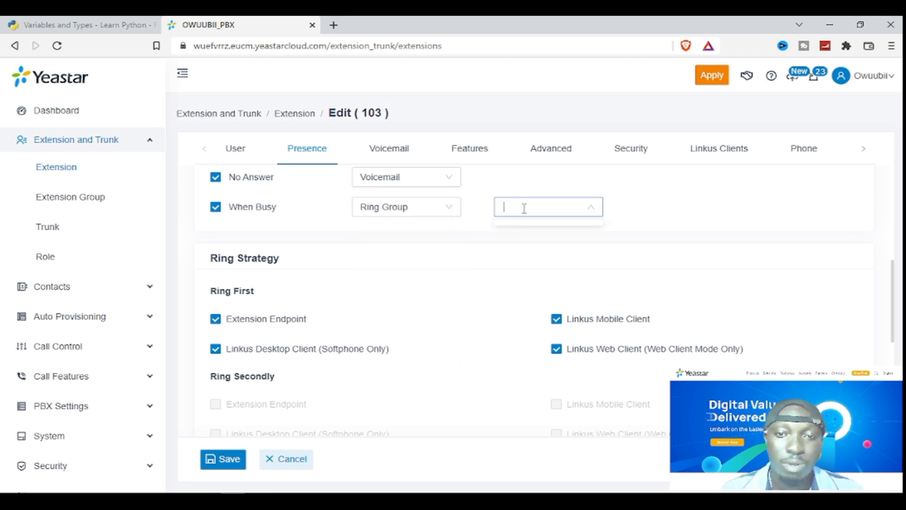
click(439, 208)
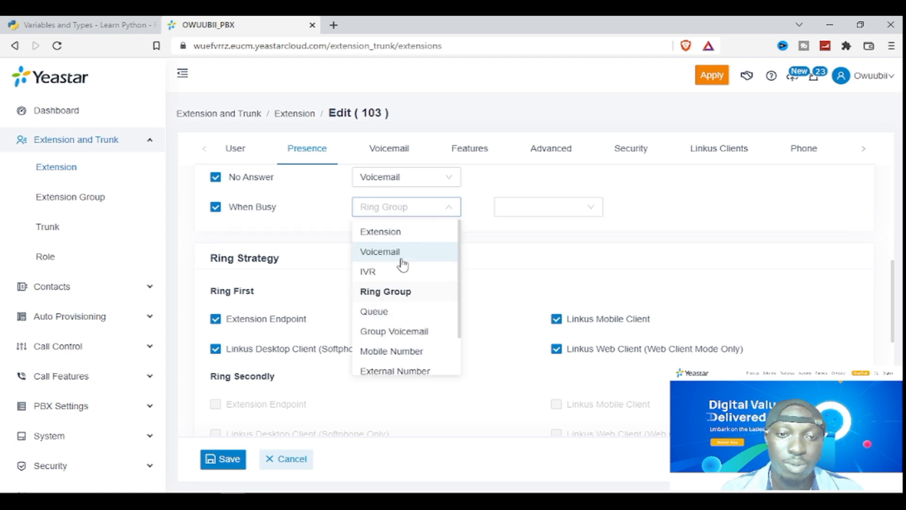
click(405, 232)
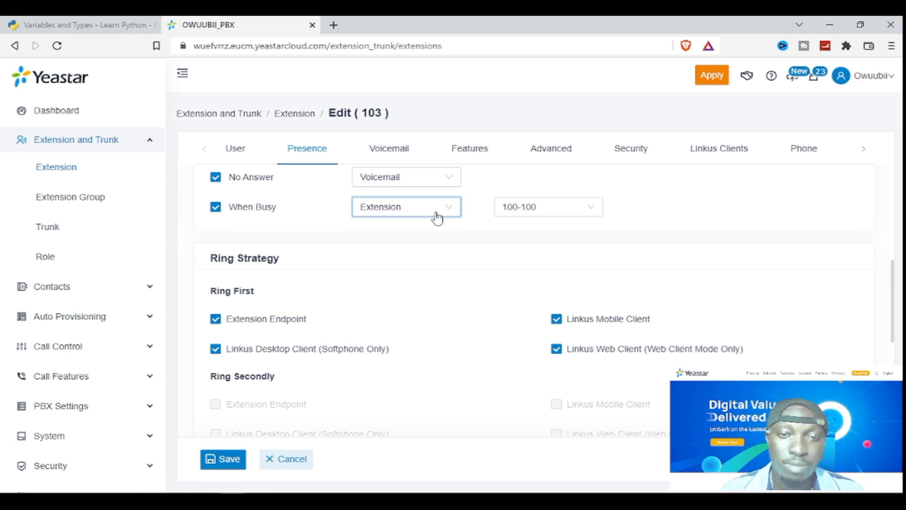
scroll(505, 236, down, 1)
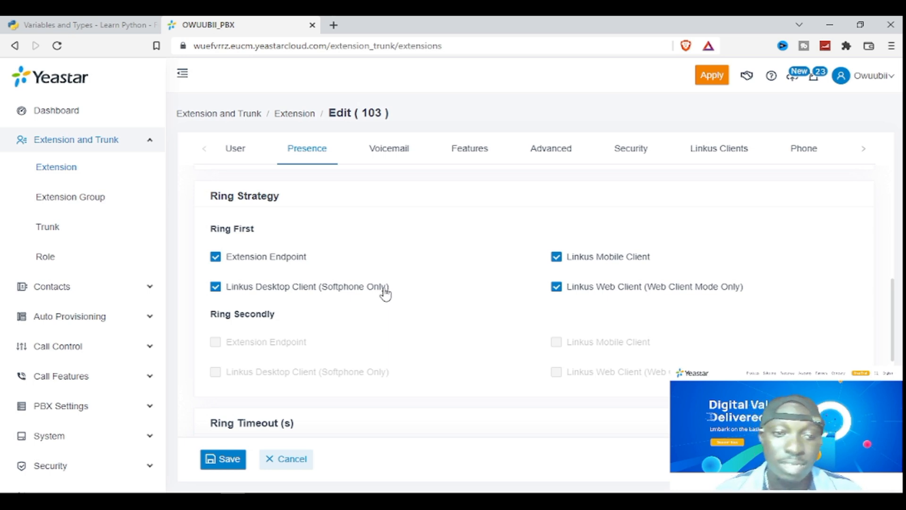
scroll(453, 291, down, 3)
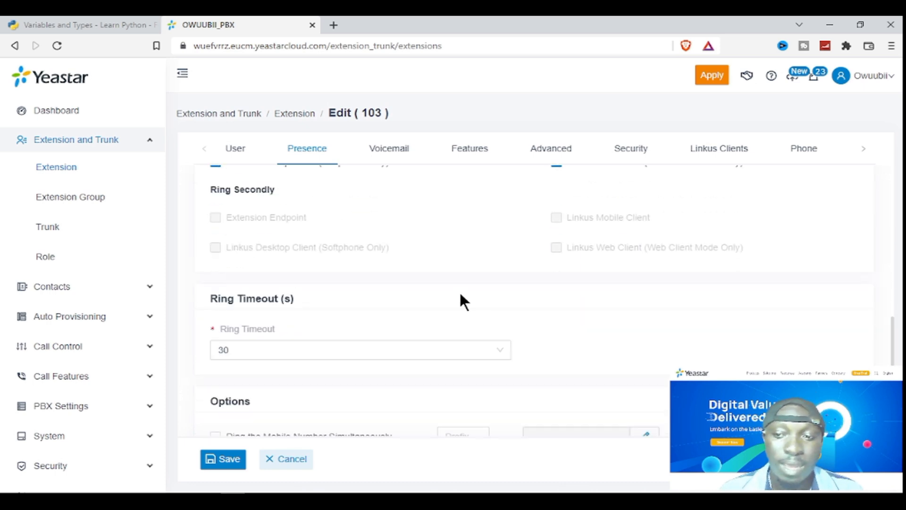
scroll(465, 291, up, 2)
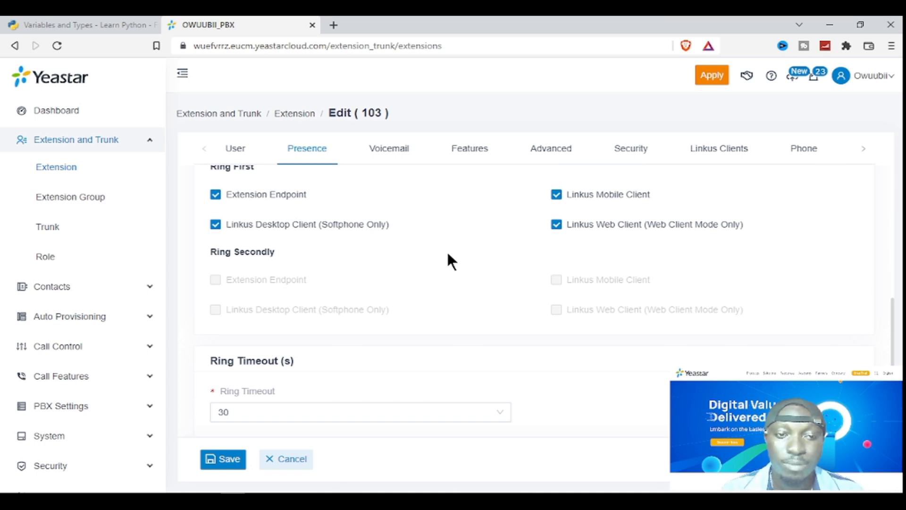
scroll(457, 242, up, 2)
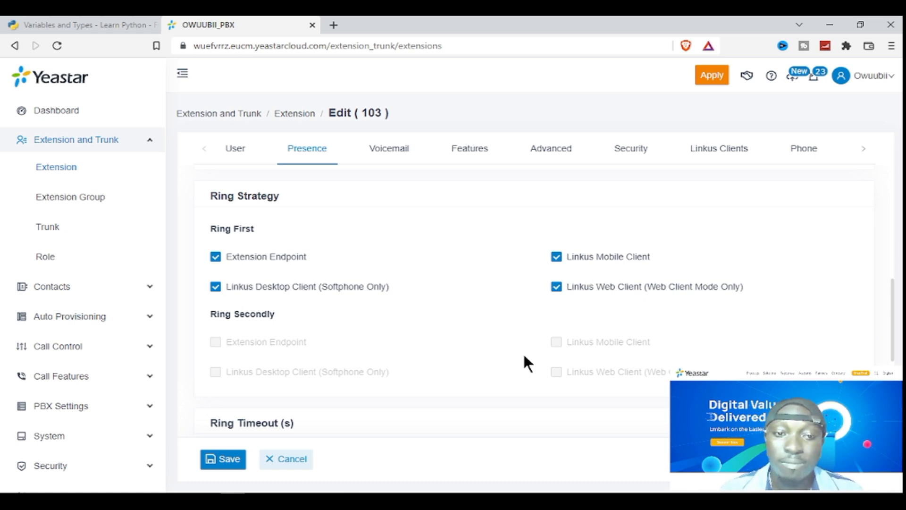
scroll(525, 358, down, 1)
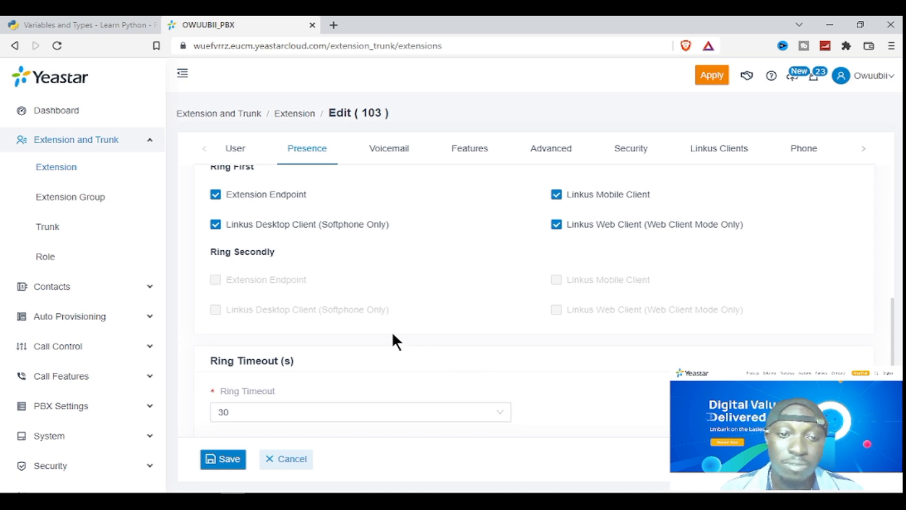
scroll(395, 340, down, 2)
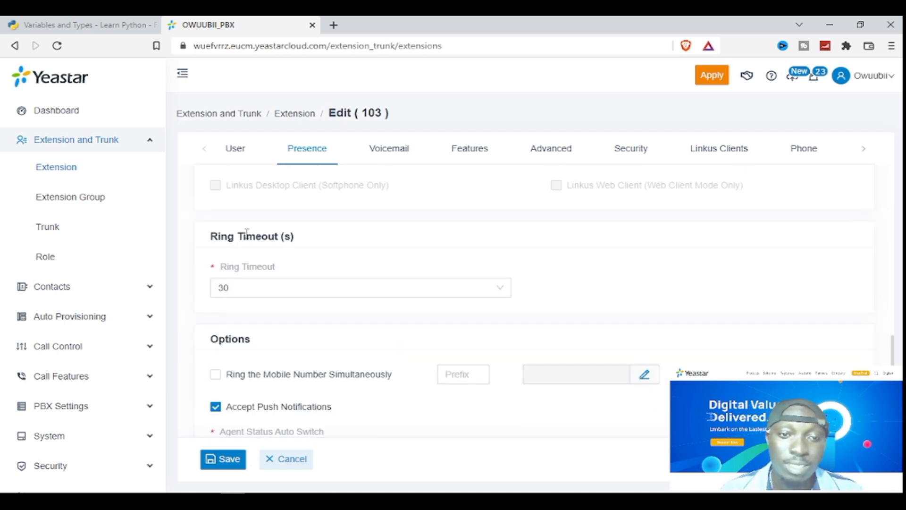
click(228, 288)
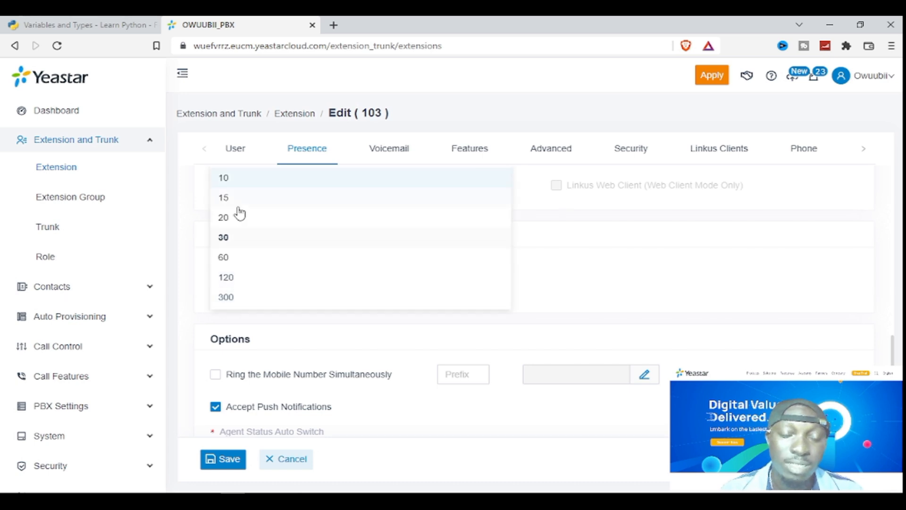
click(432, 374)
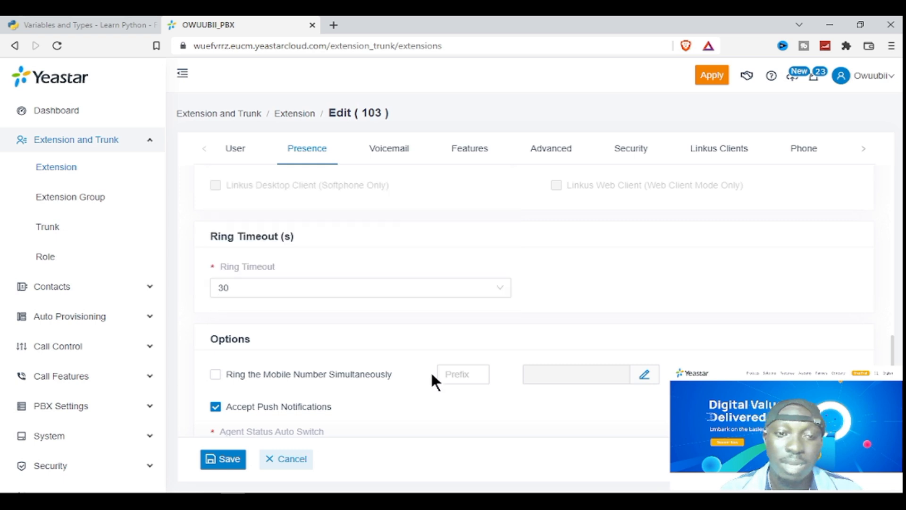
scroll(430, 370, down, 1)
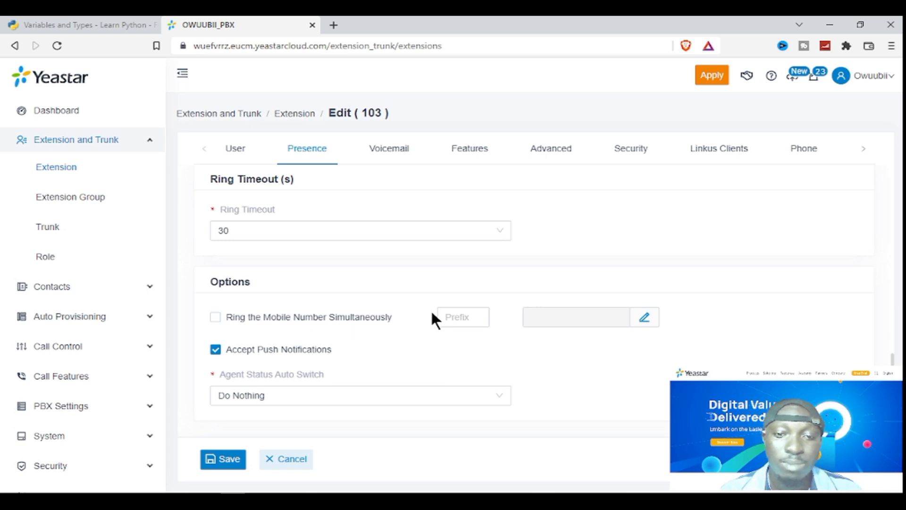
click(448, 317)
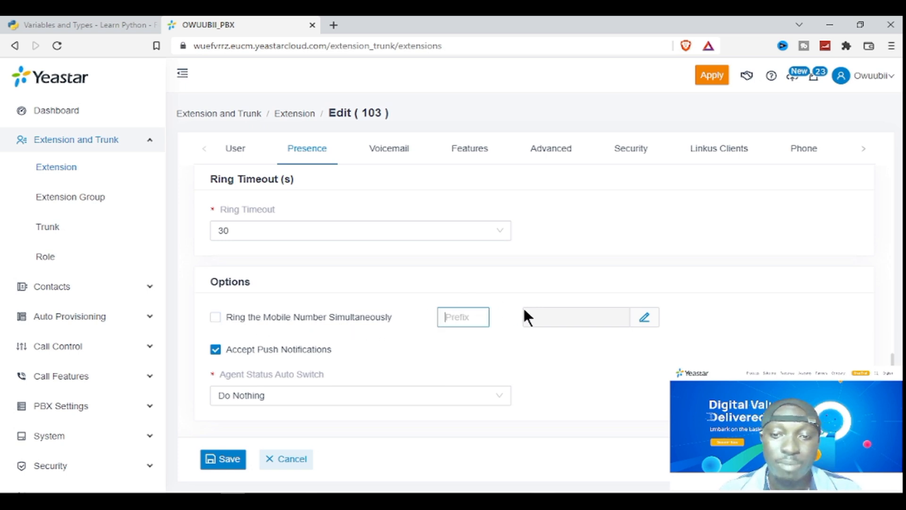
click(550, 321)
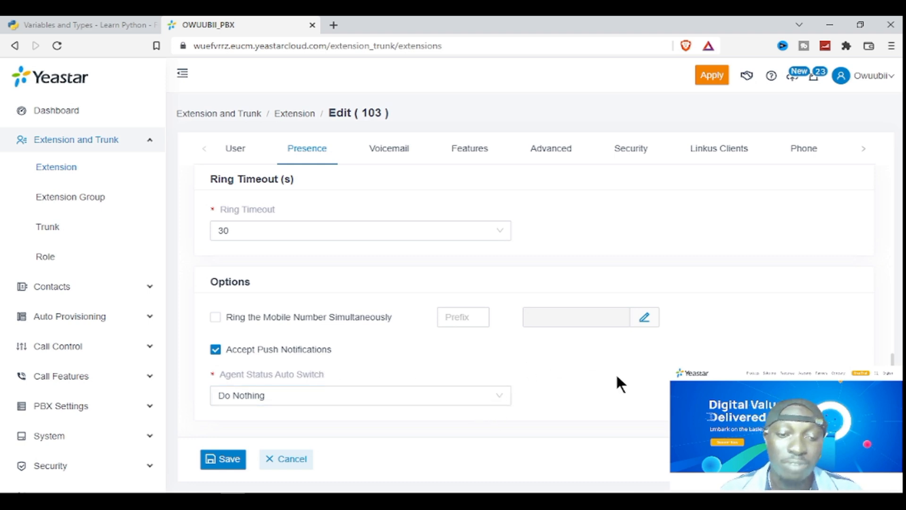
scroll(623, 373, up, 15)
scroll(506, 291, down, 8)
scroll(506, 291, down, 4)
On extension 103's Voicemail tab, keep Voicemail PIN Authentication set to Enabled.
scroll(506, 291, up, 11)
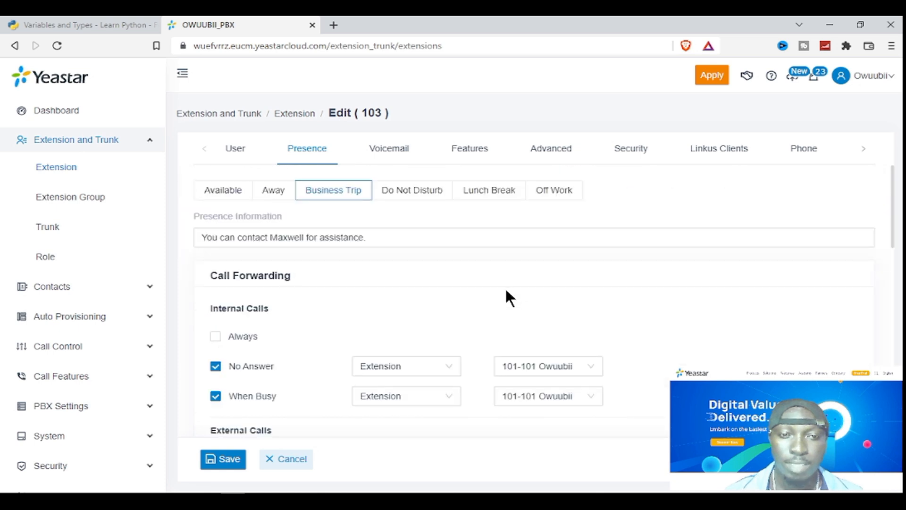
click(390, 150)
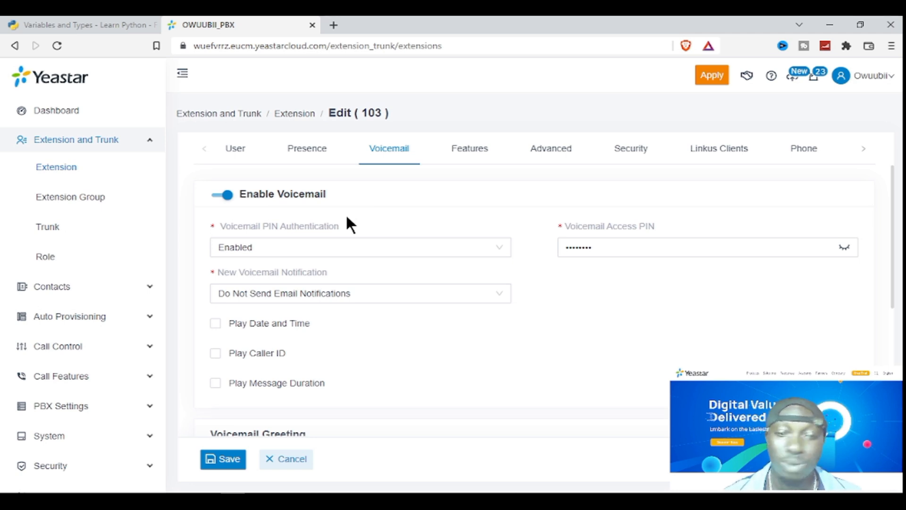
mouse_move(233, 225)
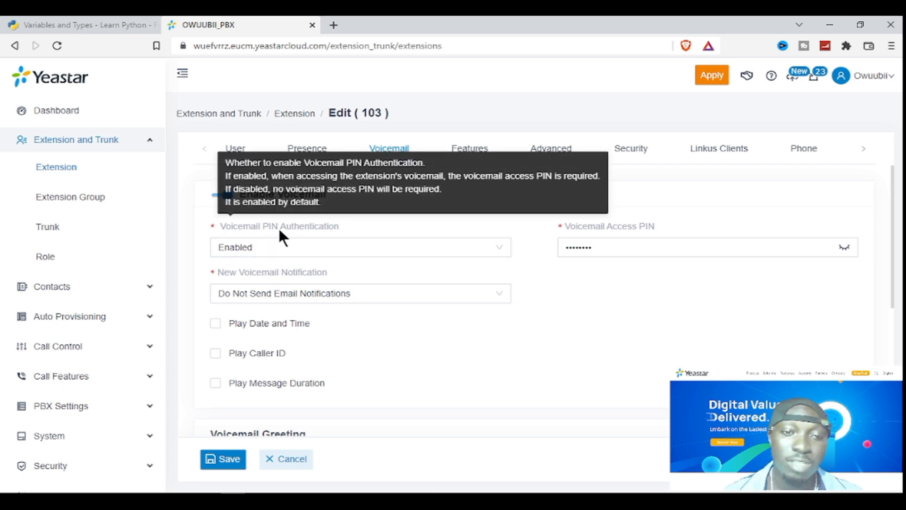
click(355, 247)
click(390, 224)
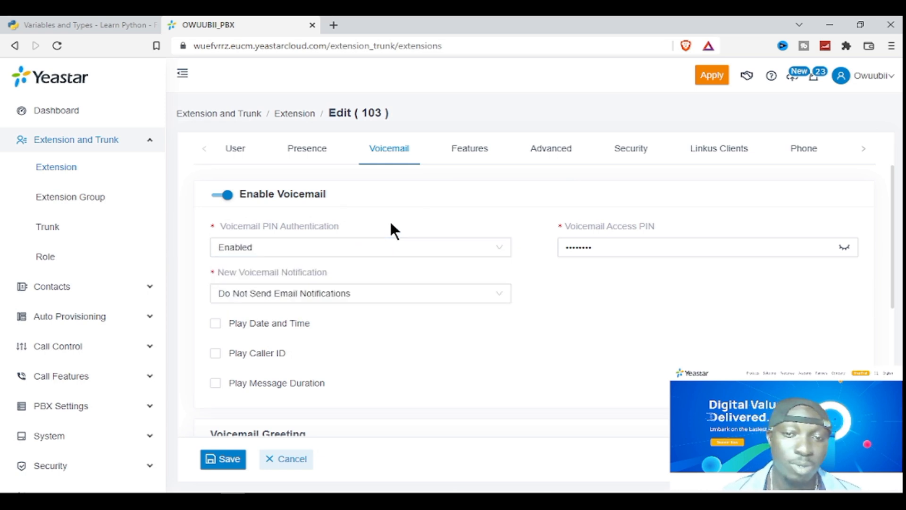
Reveal the hidden voicemail access PIN.
click(845, 247)
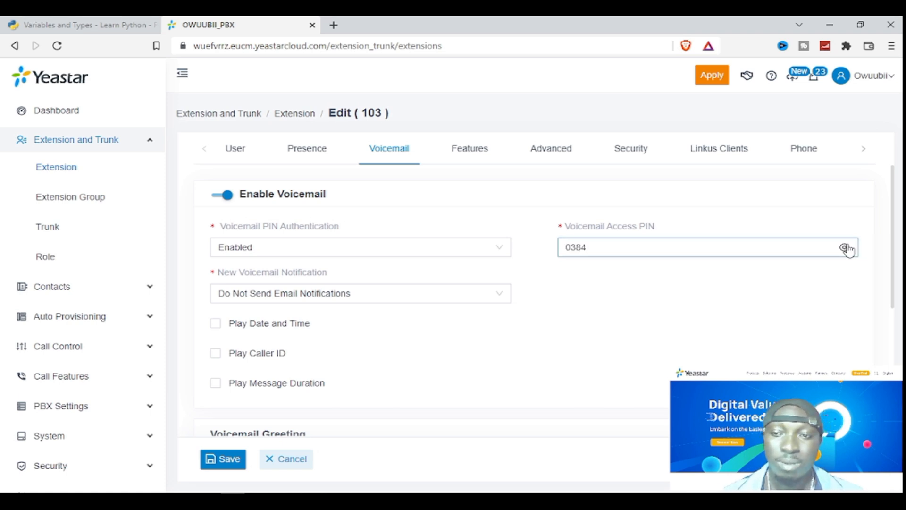
drag(637, 253, 557, 250)
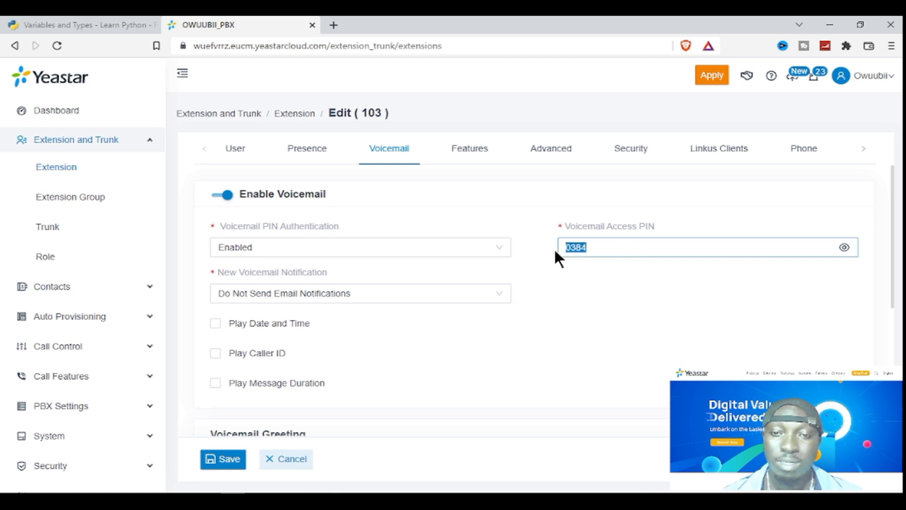
click(617, 244)
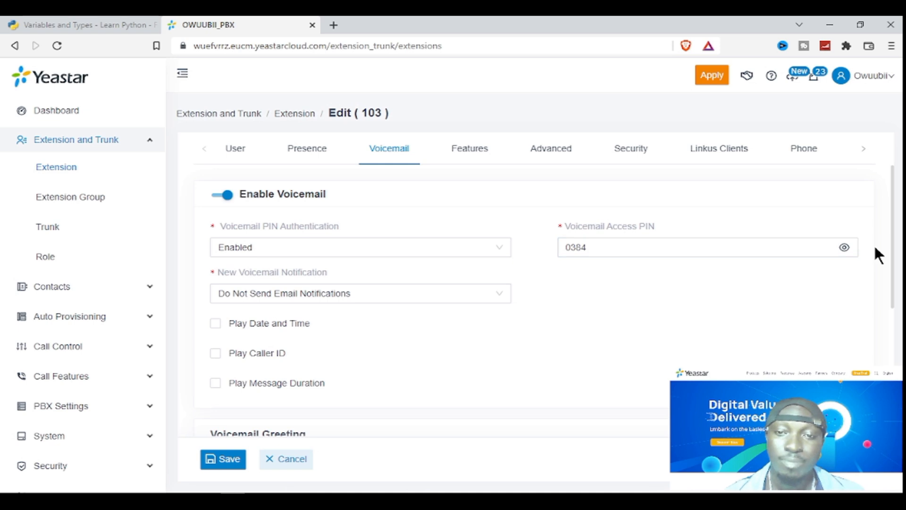
scroll(874, 244, down, 3)
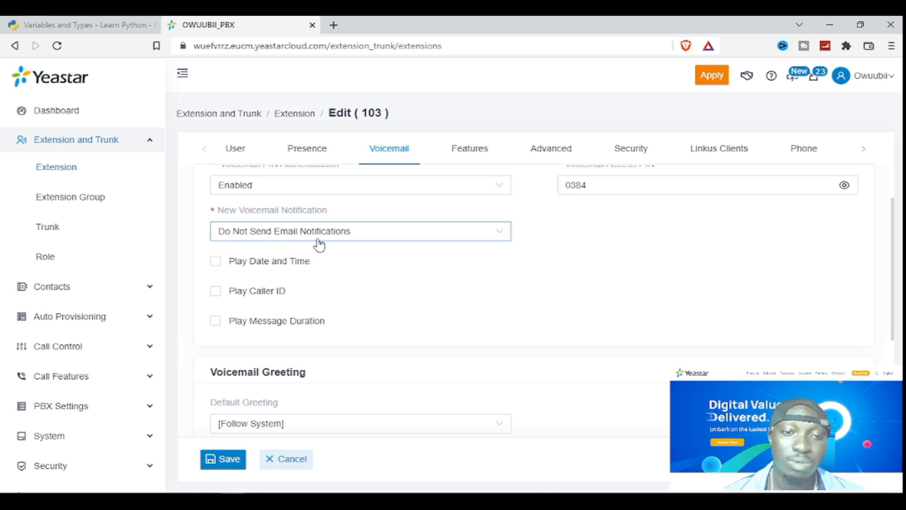
Email new voicemails with attachment, mark them read afterwards, and play date/time, caller ID and duration.
click(366, 236)
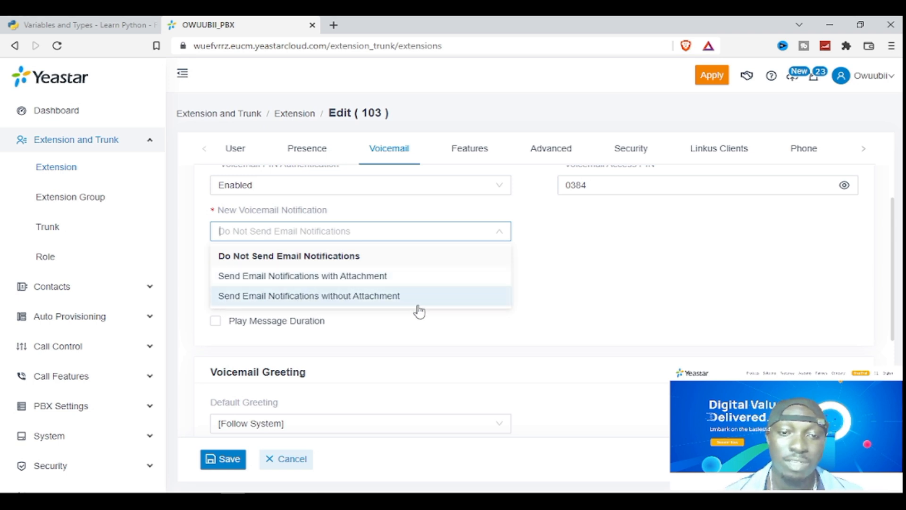
click(329, 278)
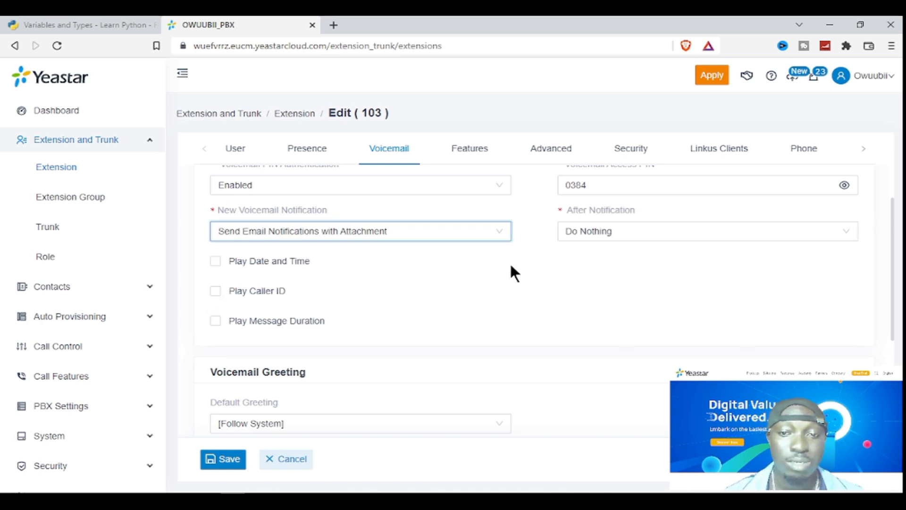
click(634, 231)
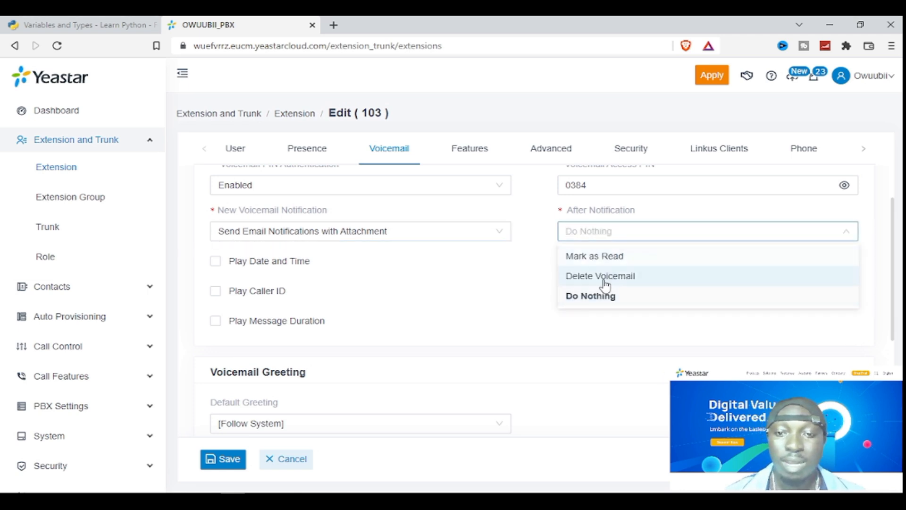
click(613, 257)
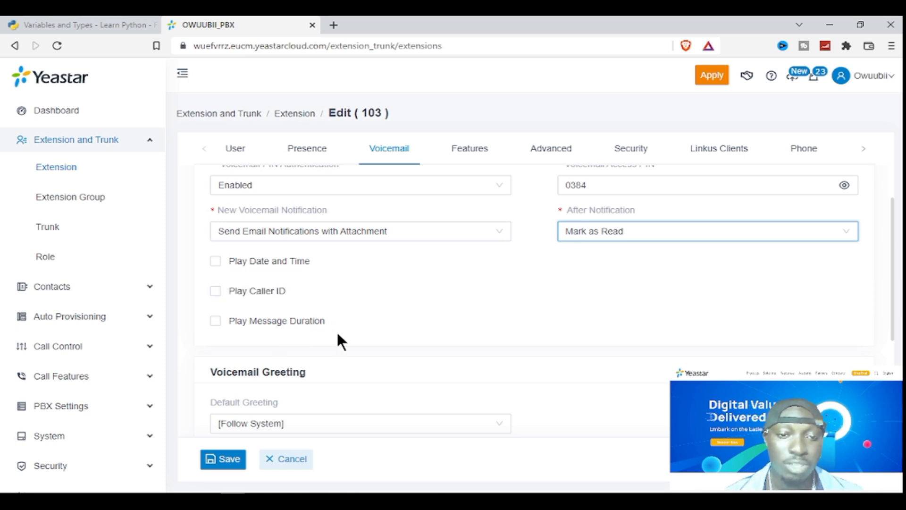
click(217, 265)
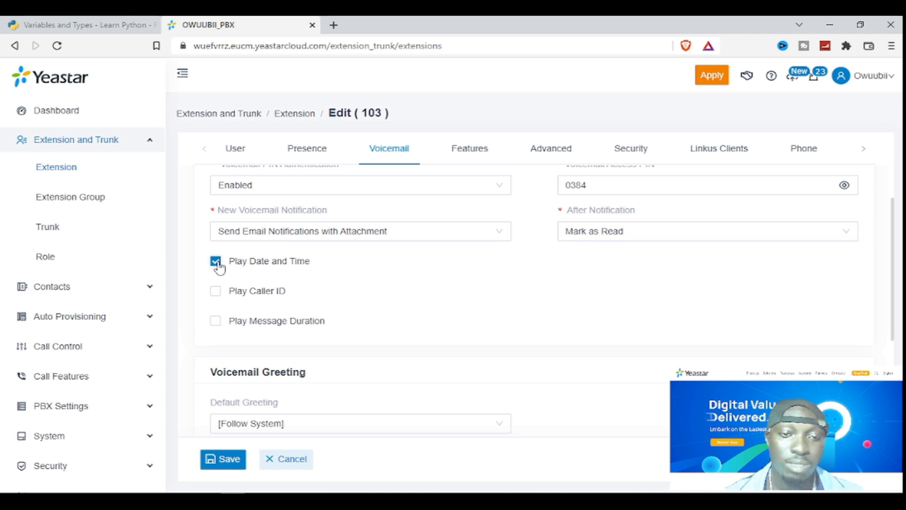
click(215, 292)
click(216, 322)
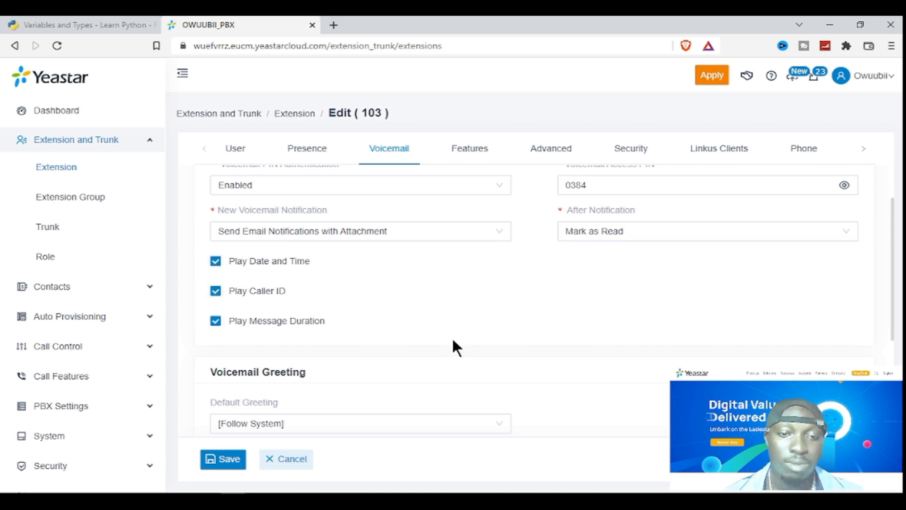
Review the Available and Away voicemail greeting choices, leaving both at None.
scroll(451, 336, down, 3)
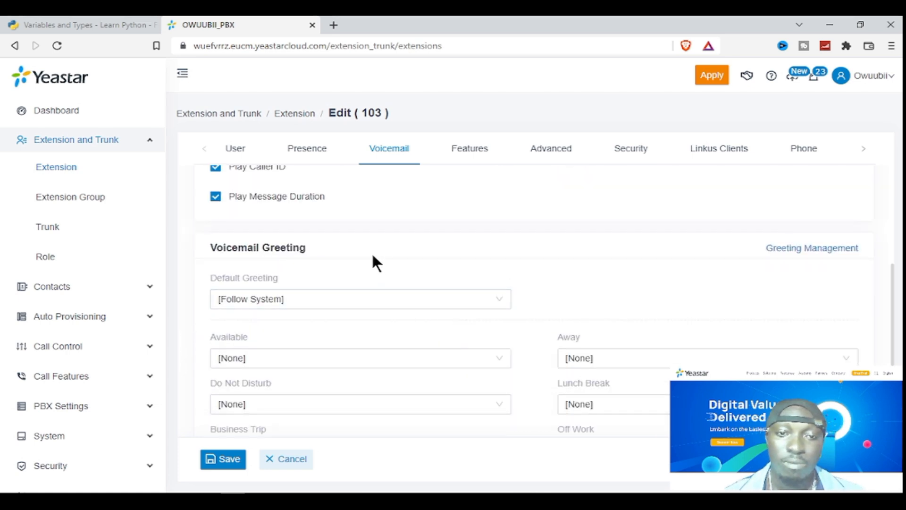
scroll(372, 252, down, 2)
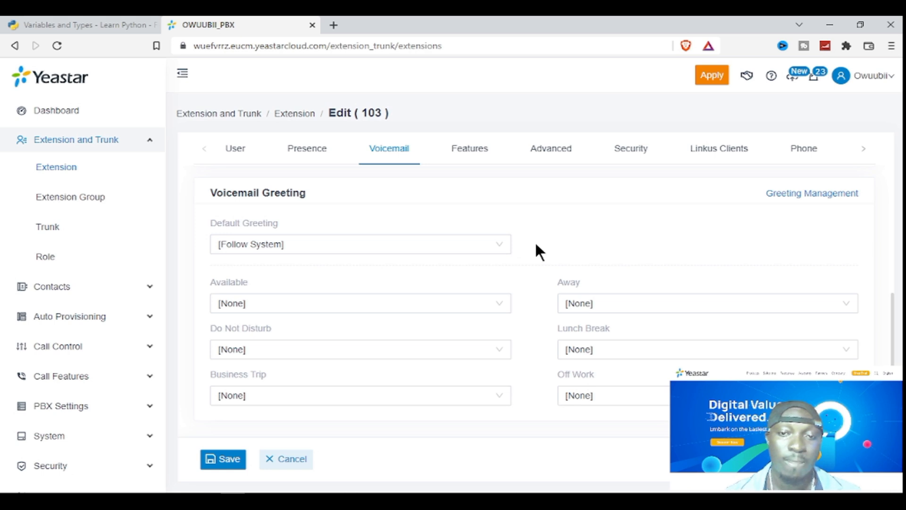
click(270, 302)
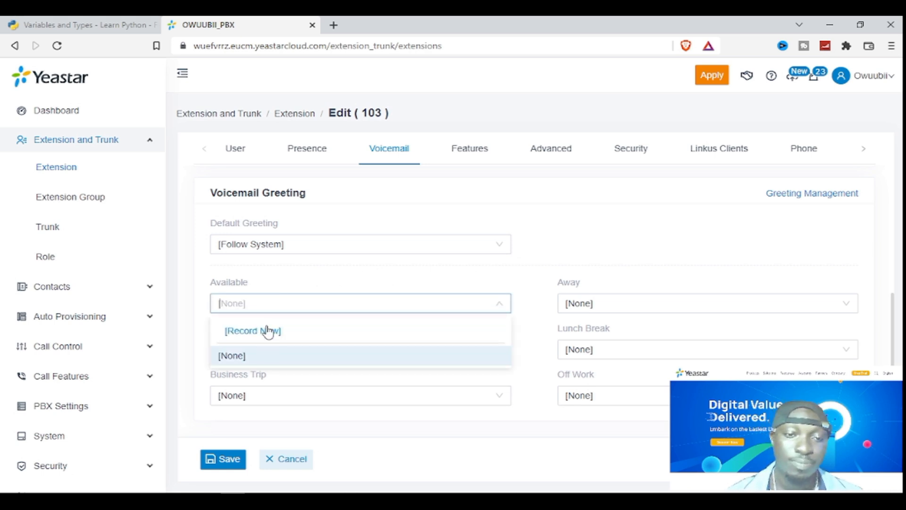
click(350, 281)
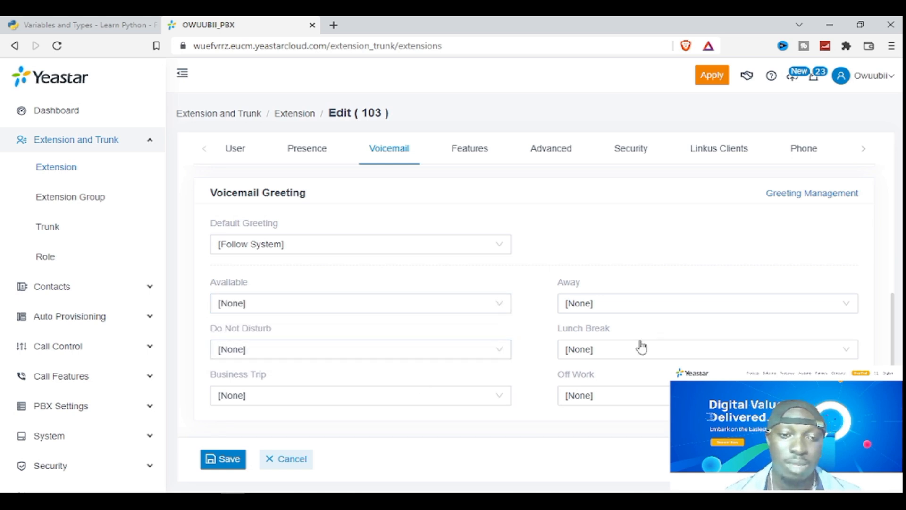
click(635, 310)
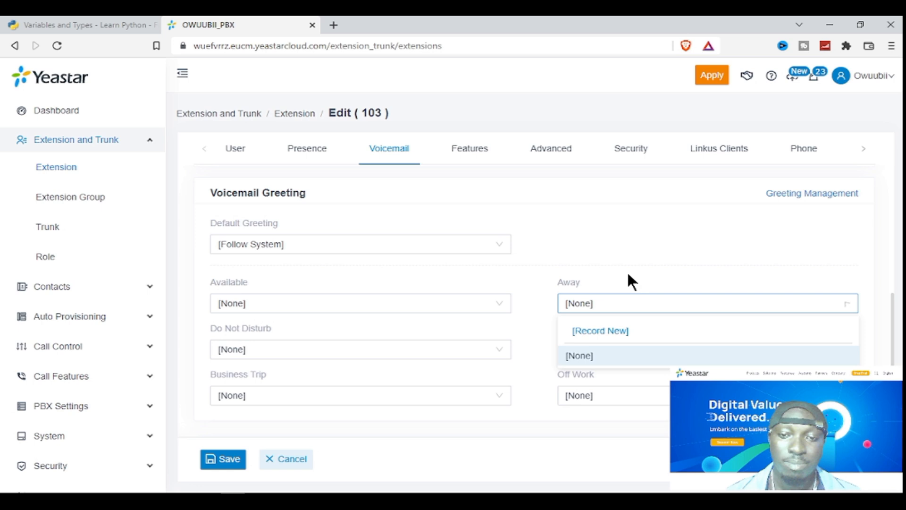
click(627, 271)
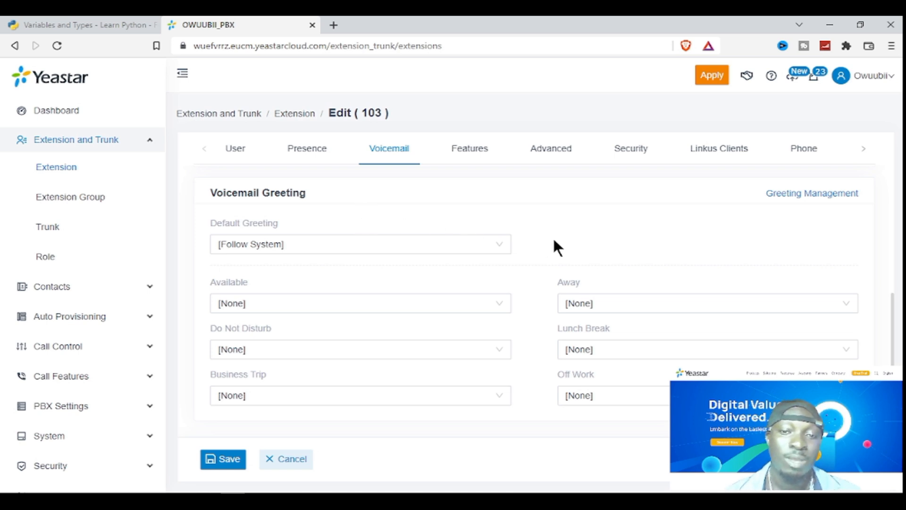
Go to extension 103's Features tab.
drag(548, 245, 171, 141)
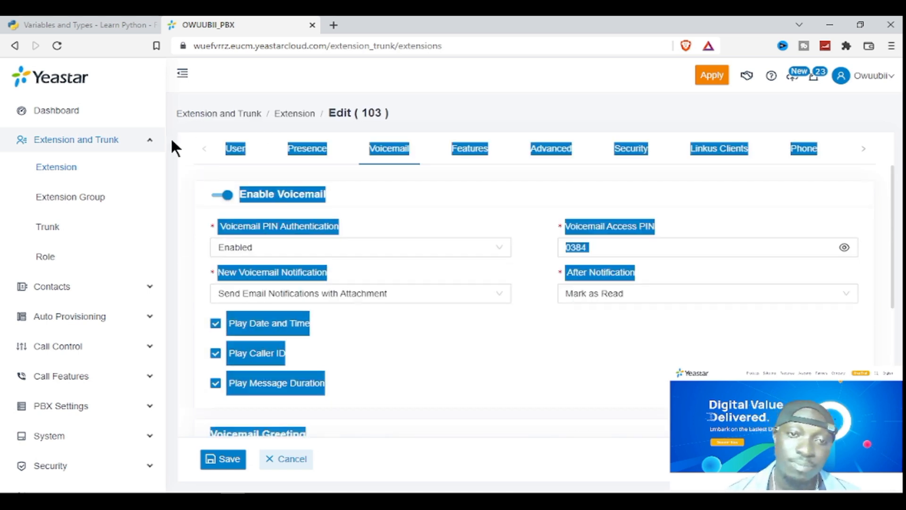
click(469, 348)
scroll(512, 361, down, 5)
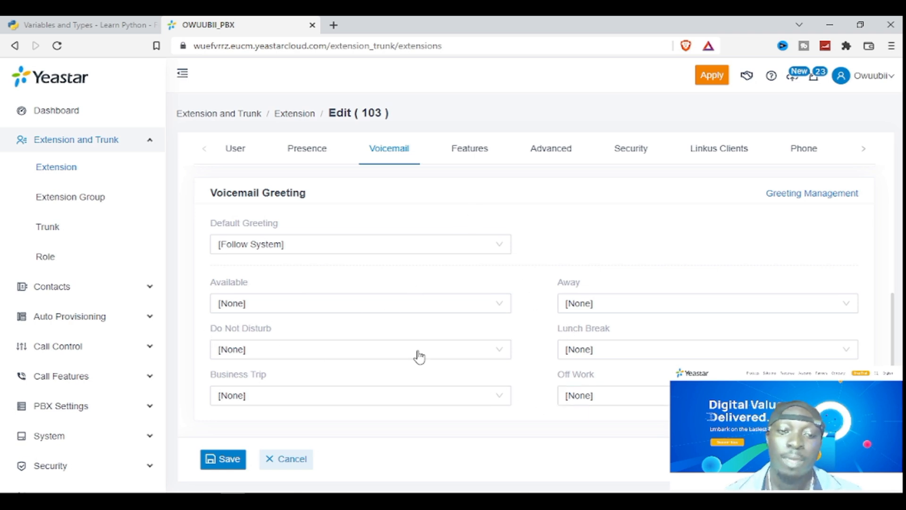
click(479, 156)
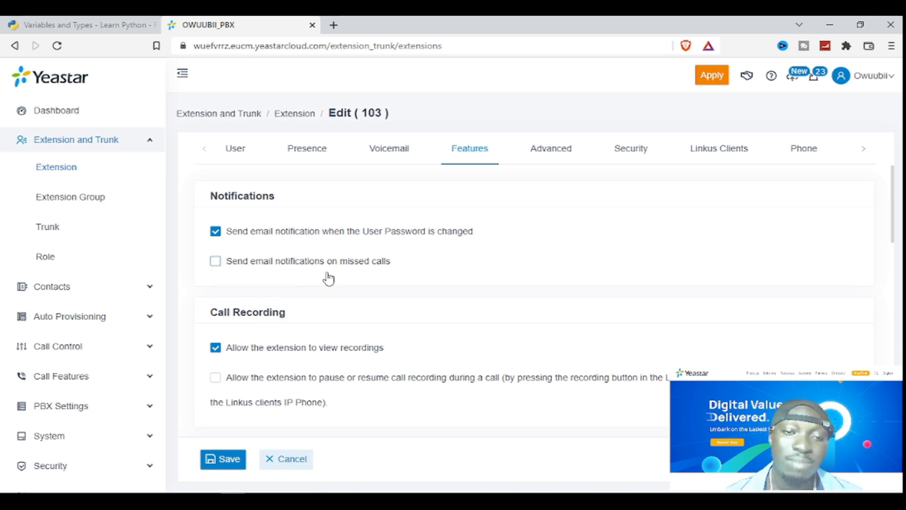
Enable missed-call email notifications, leaving pause/resume call recording unchecked.
click(217, 263)
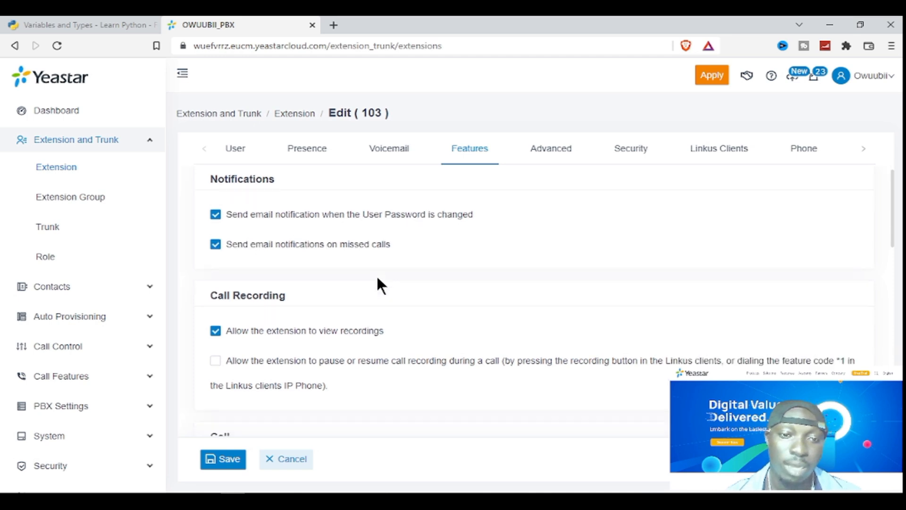
scroll(375, 282, down, 1)
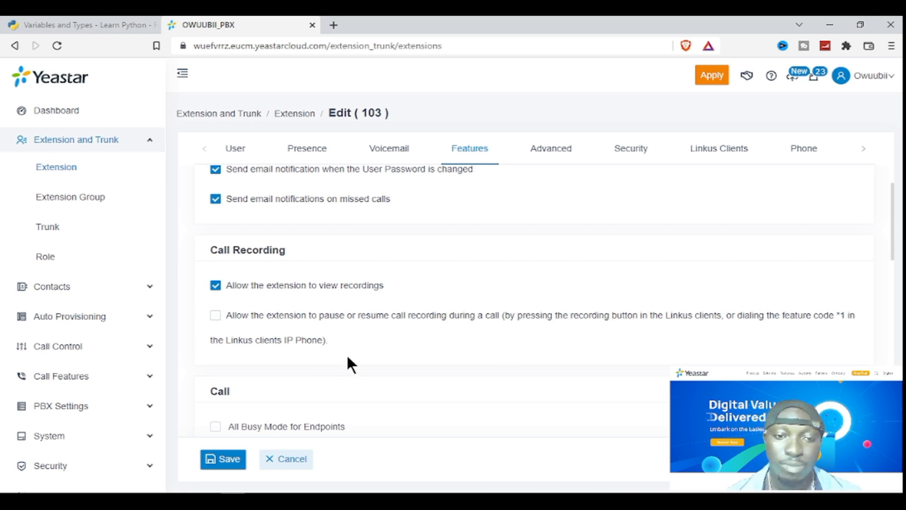
click(216, 316)
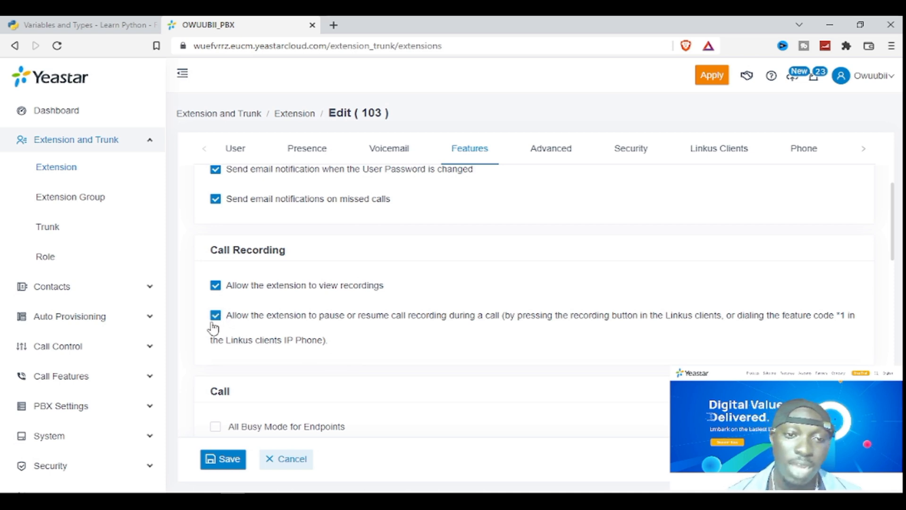
click(216, 316)
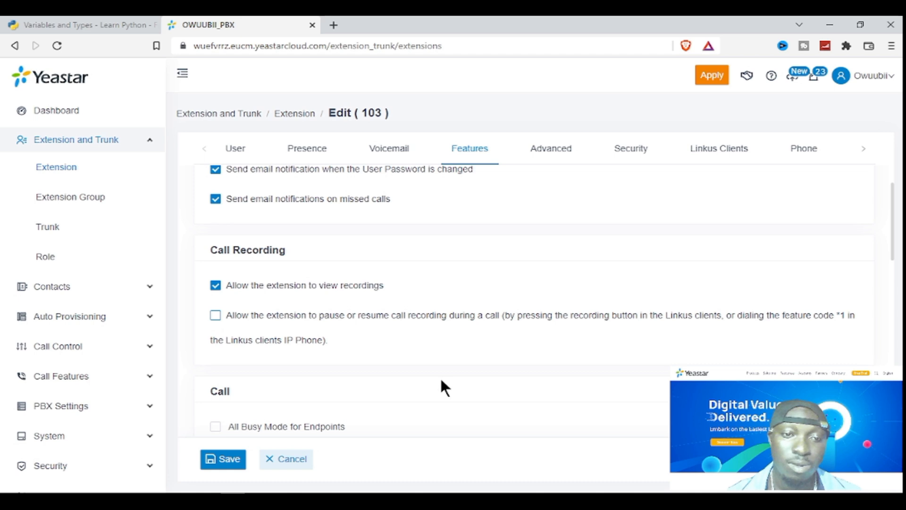
scroll(423, 371, down, 3)
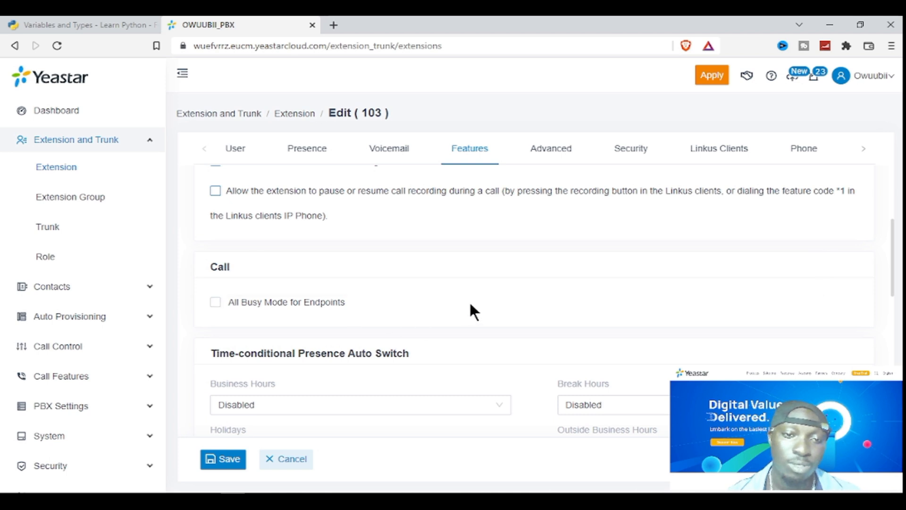
Map presence to Available for business hours, Lunch Break for breaks, Away on holidays, otherwise Do Not Disturb.
scroll(471, 305, down, 3)
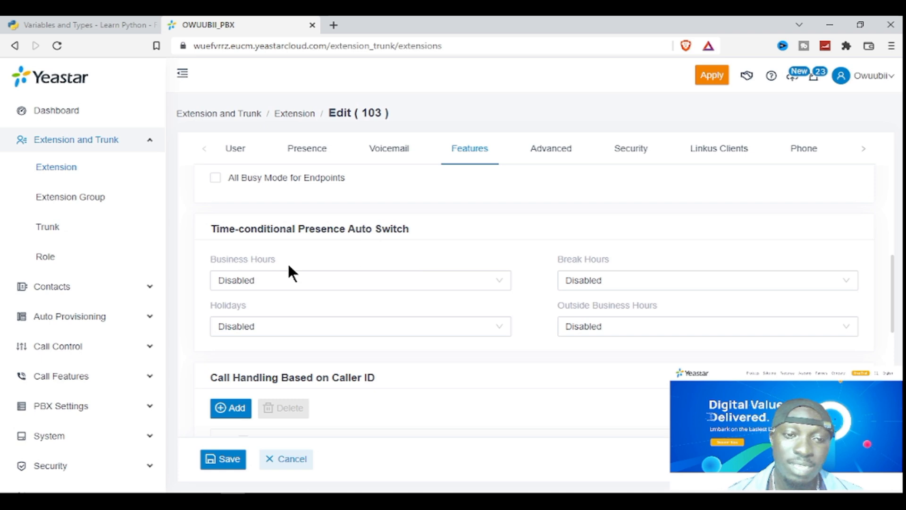
click(307, 286)
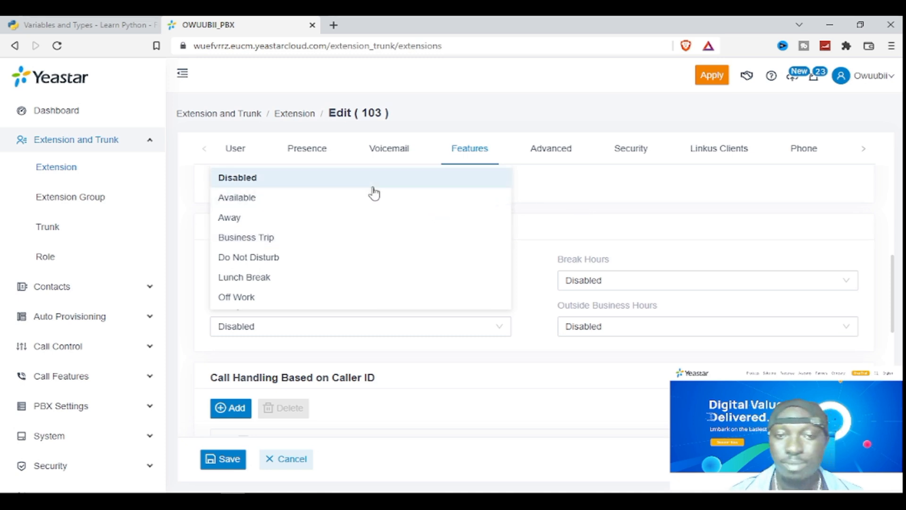
click(358, 201)
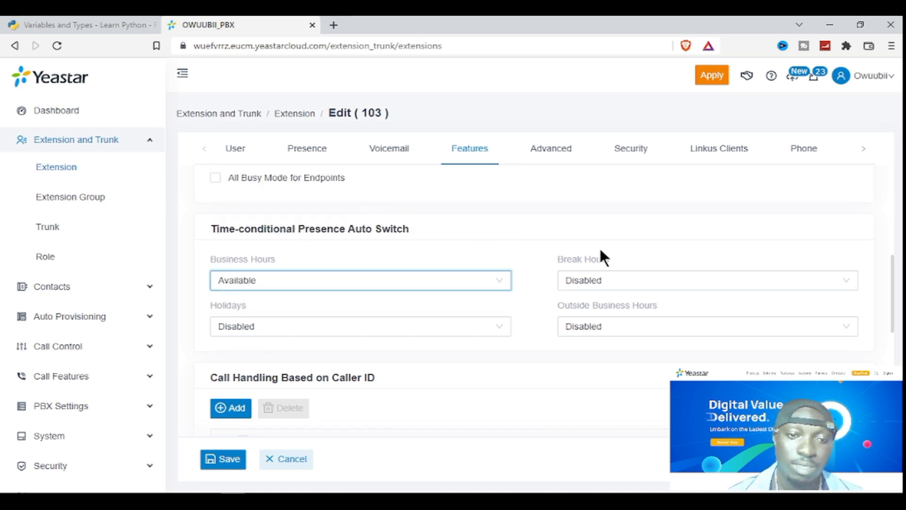
click(621, 284)
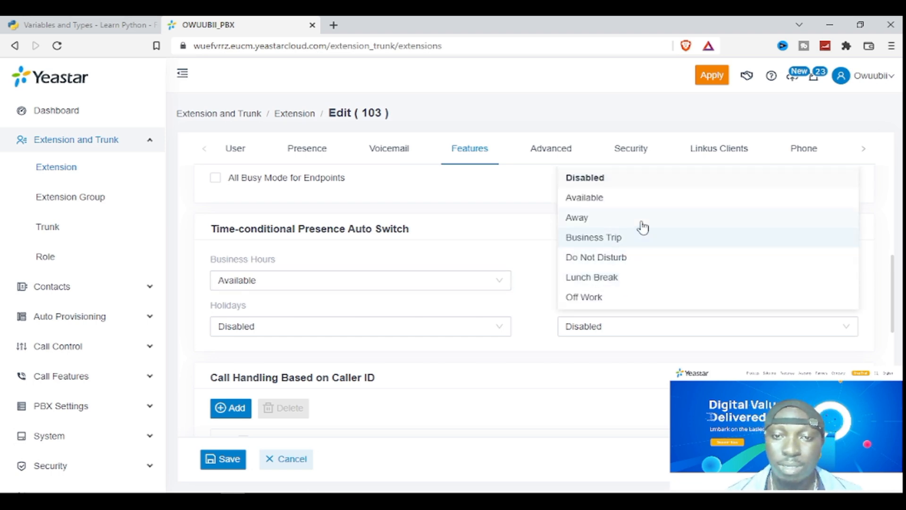
click(622, 280)
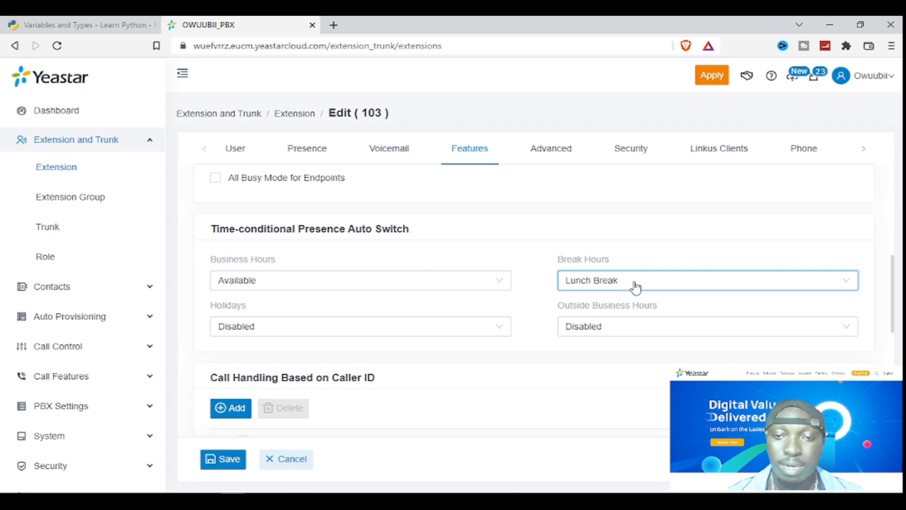
click(335, 326)
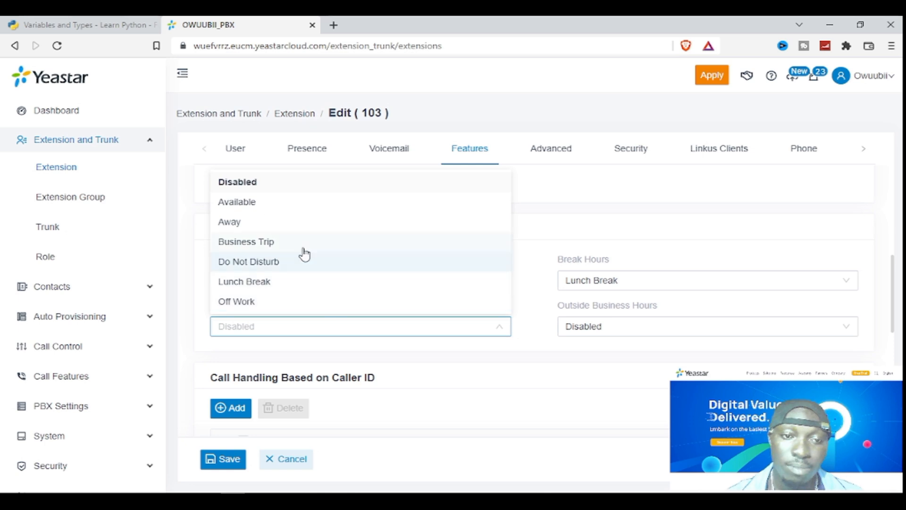
click(293, 225)
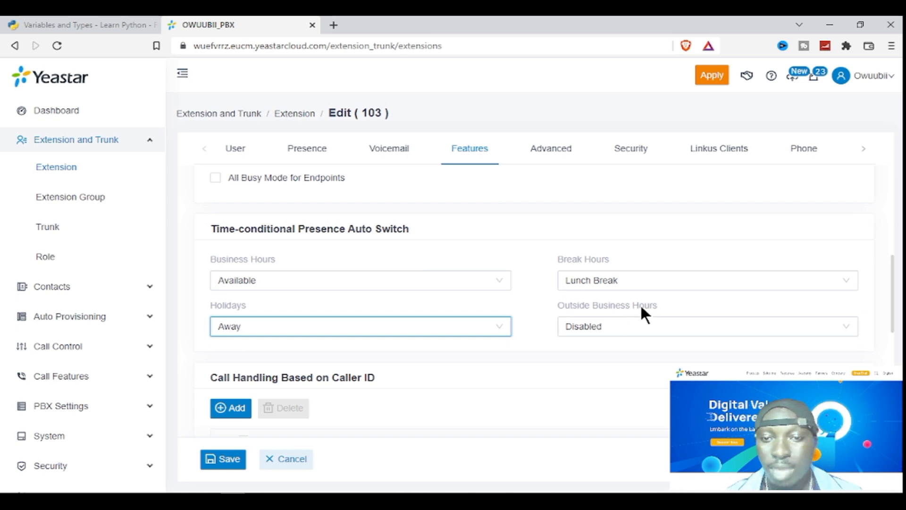
click(597, 326)
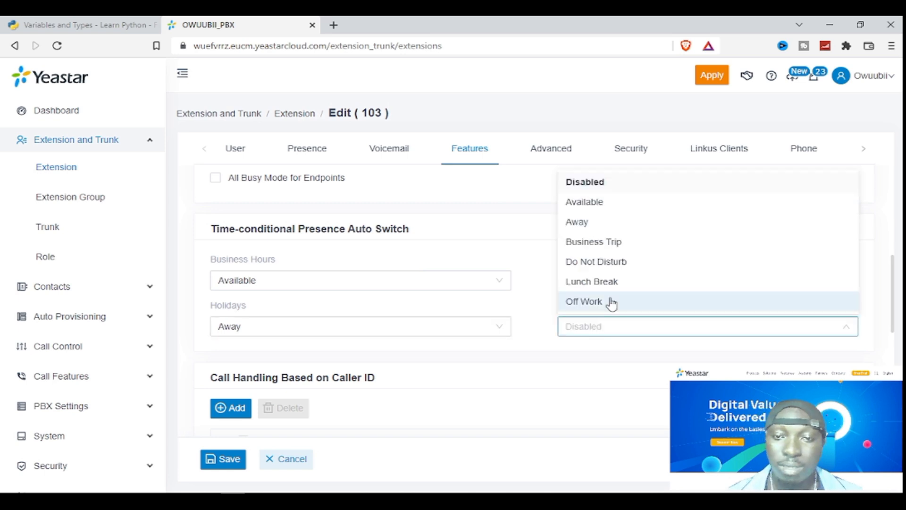
click(626, 265)
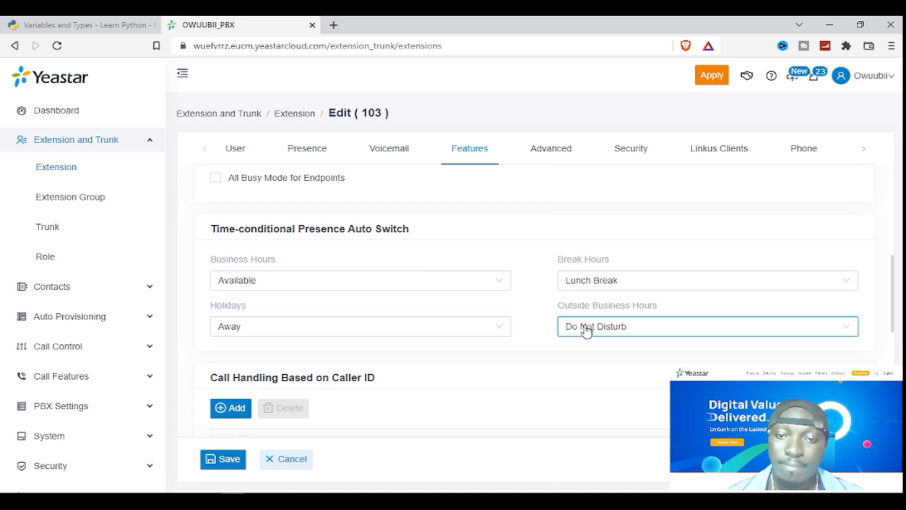
Add a caller-ID rule with caller ID 100 and action Voicemail.
scroll(528, 378, down, 3)
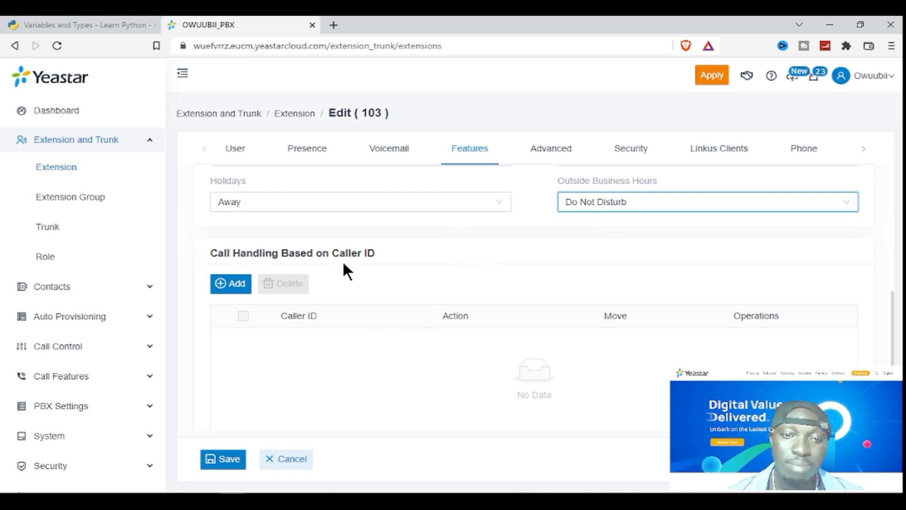
click(240, 285)
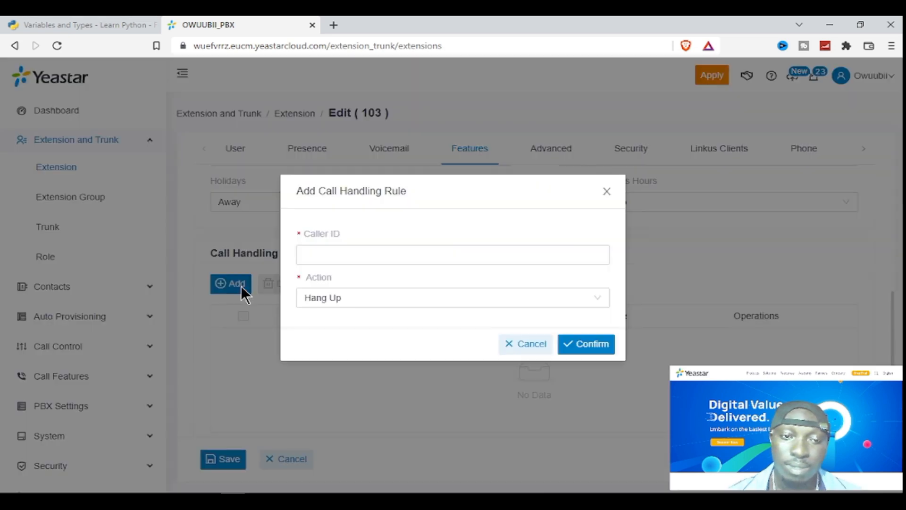
click(388, 254)
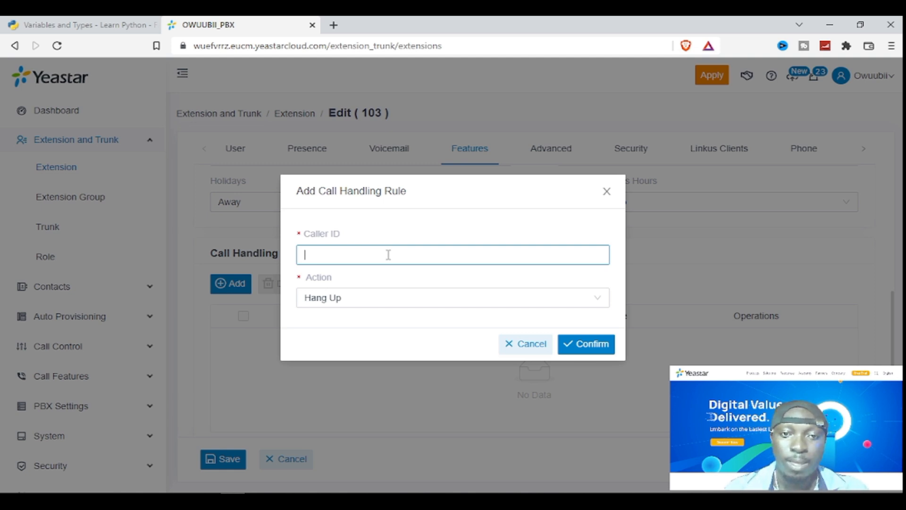
text(100)
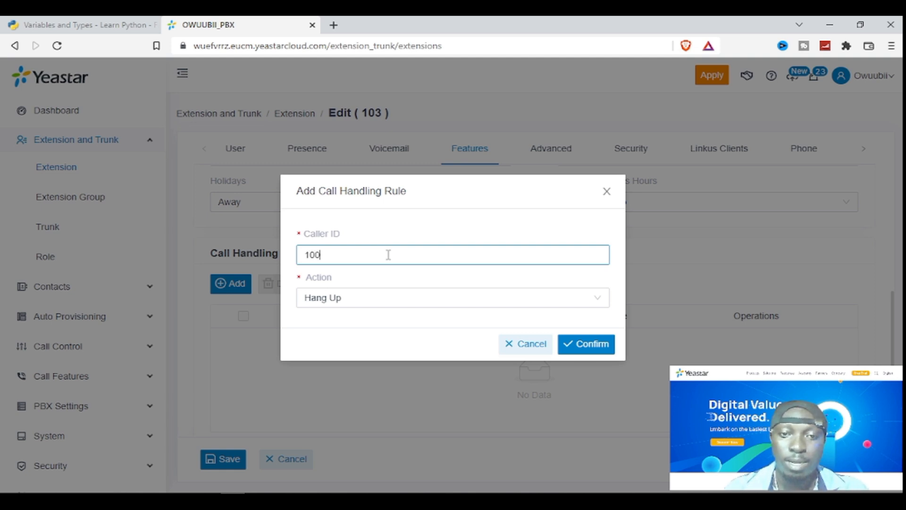
click(396, 298)
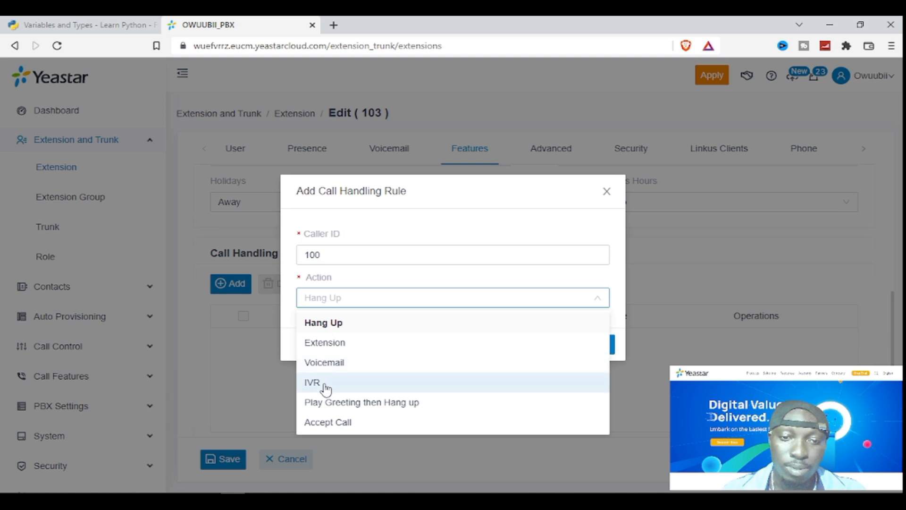
click(338, 363)
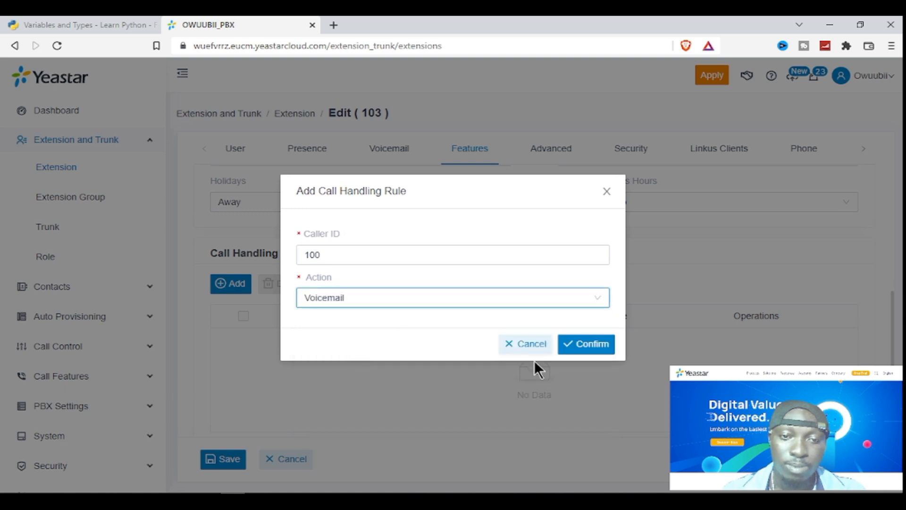
click(604, 348)
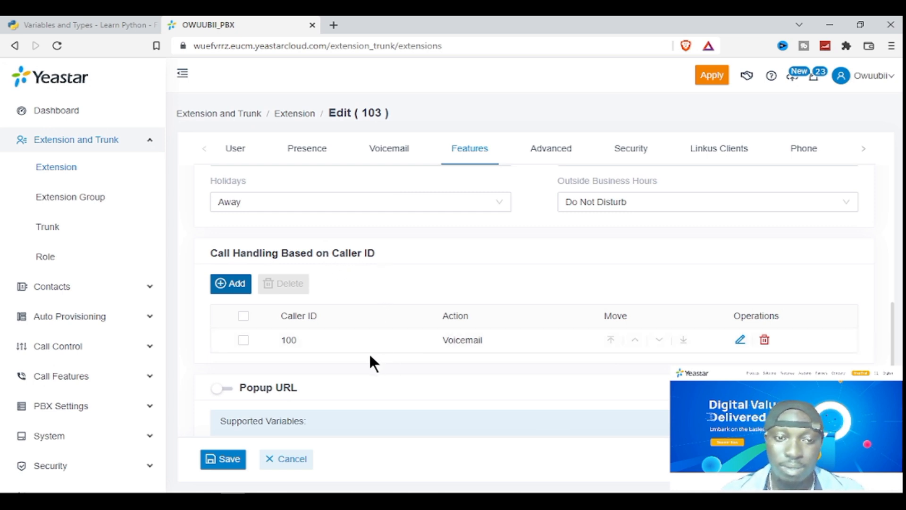
Check the new rule's caller ID 100 and Voicemail action in the list.
double_click(283, 340)
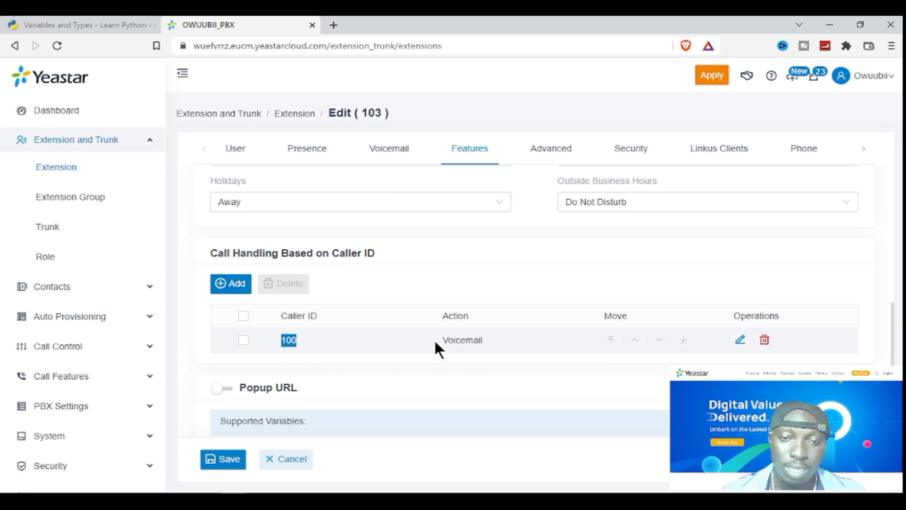
drag(441, 341, 488, 341)
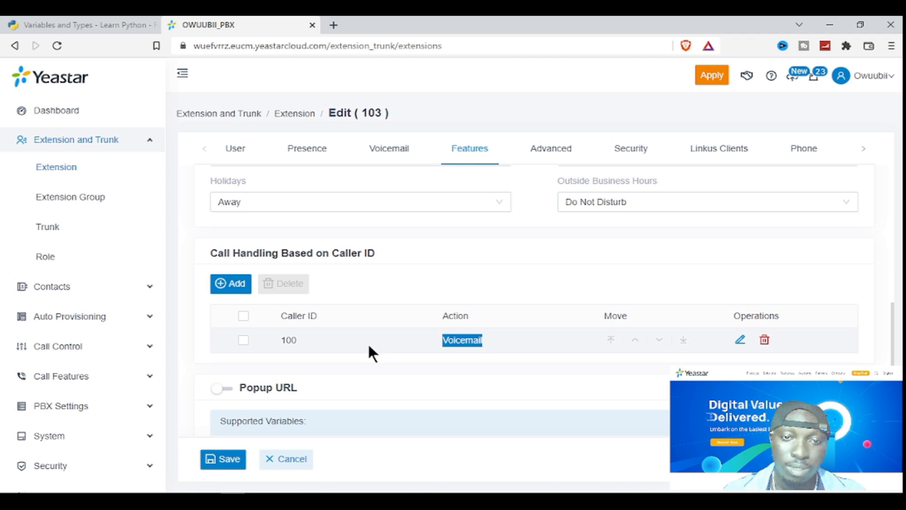
click(310, 339)
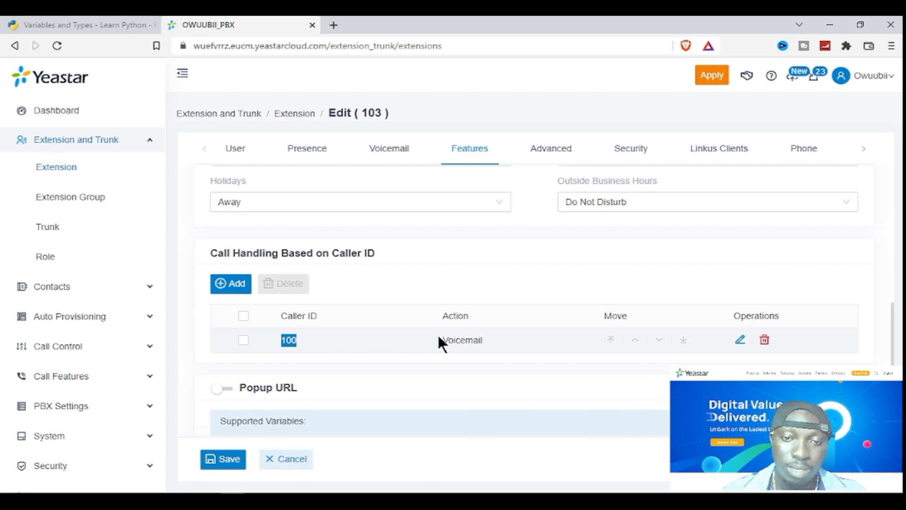
drag(442, 338, 491, 336)
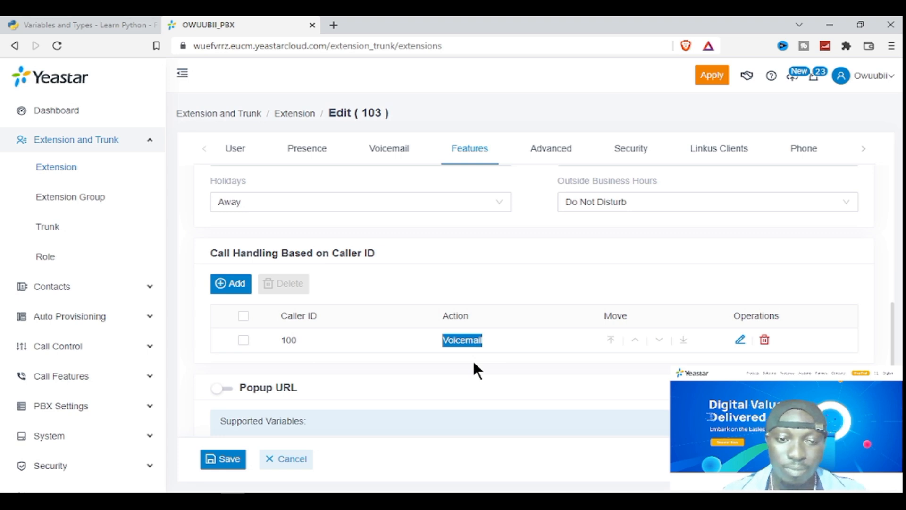
scroll(472, 359, up, 10)
Check the UDP/TCP/TLS transport options on the Advanced tab, then go to Security.
click(563, 156)
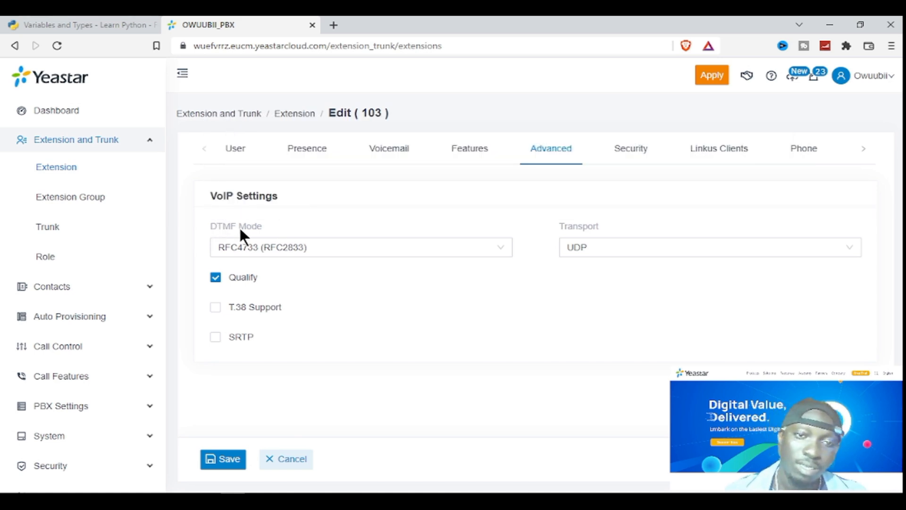
mouse_move(237, 223)
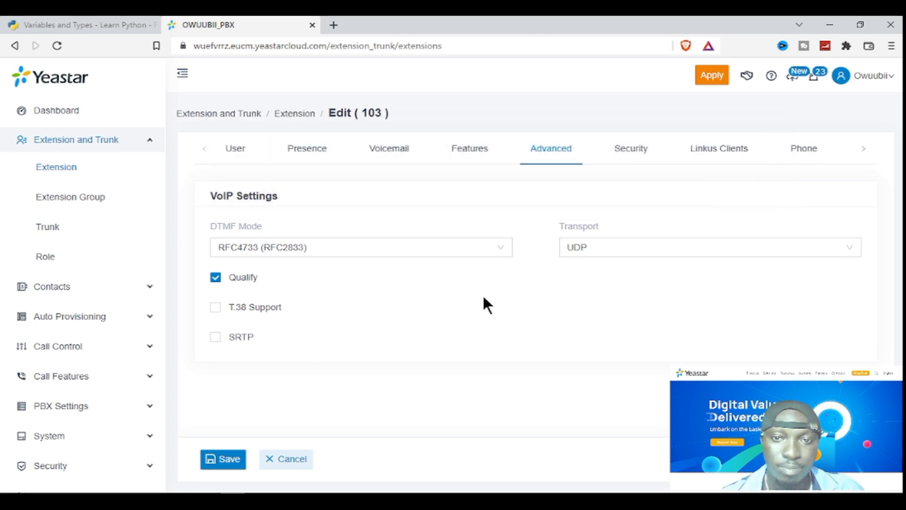
click(608, 249)
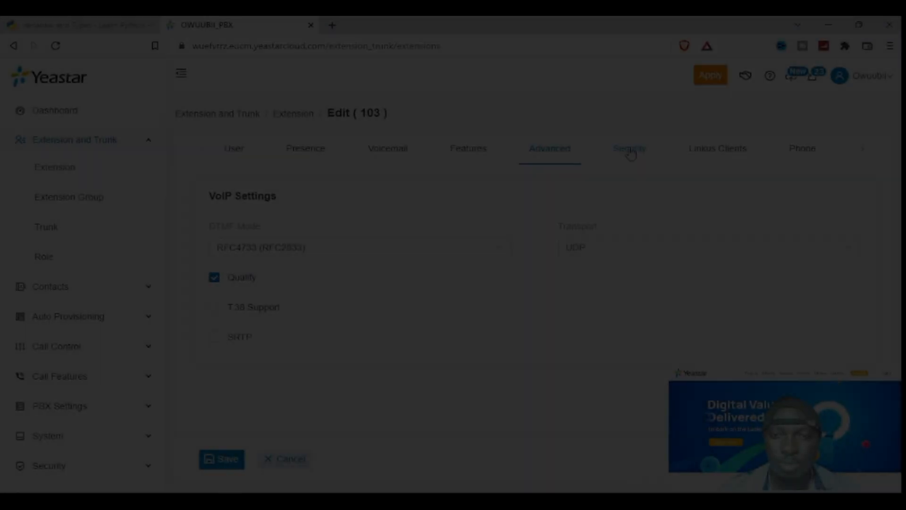
click(632, 149)
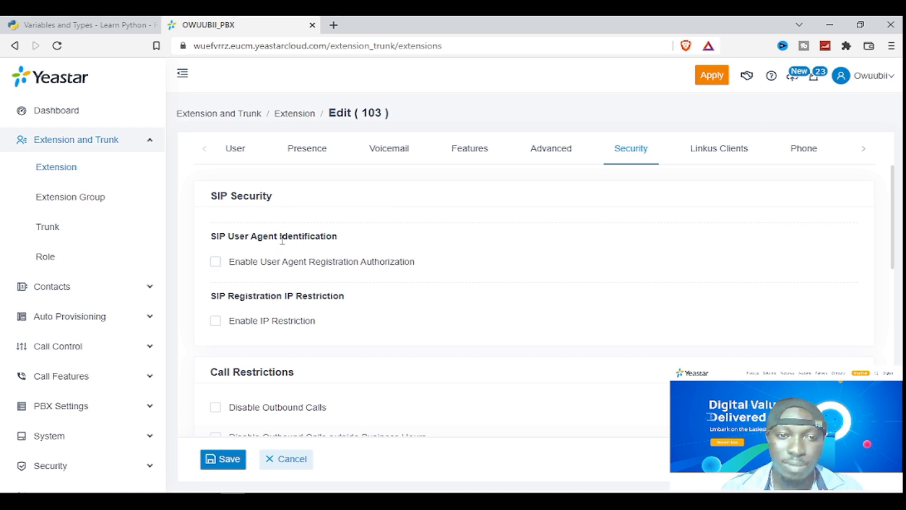
click(277, 263)
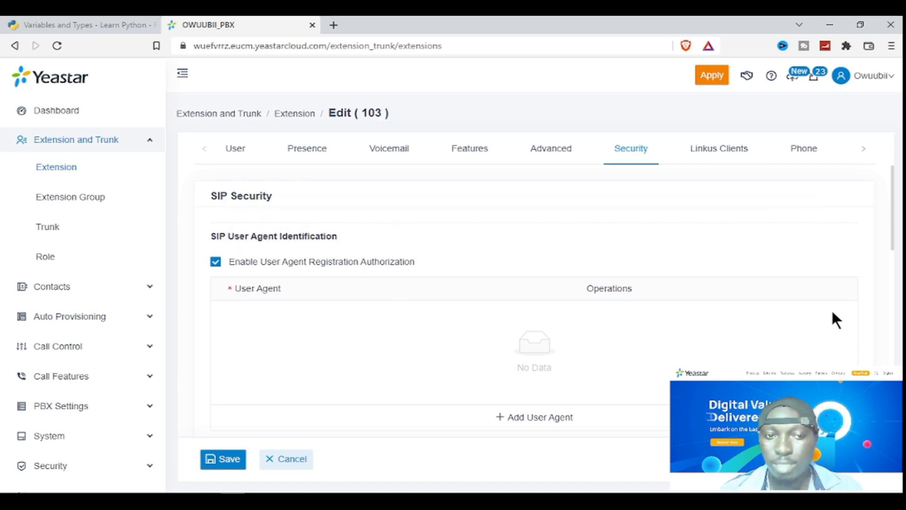
scroll(832, 309, down, 3)
scroll(472, 259, up, 3)
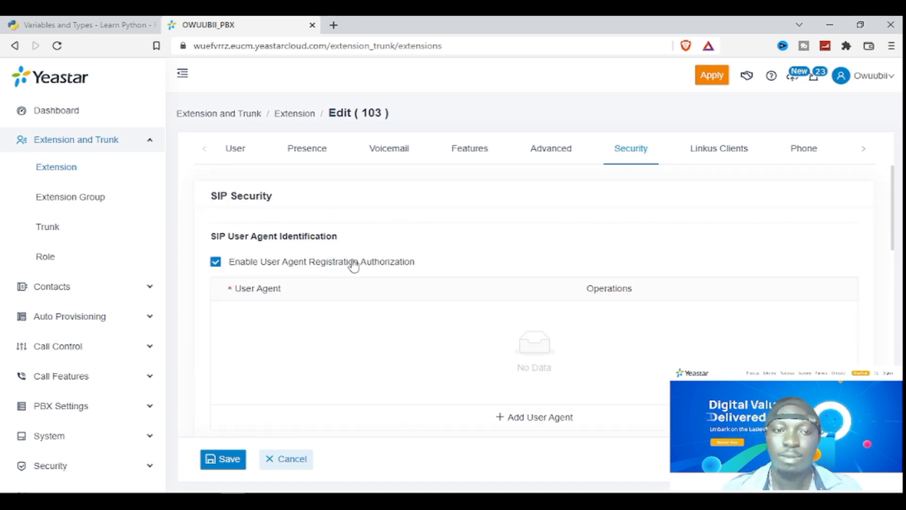
click(216, 262)
scroll(796, 318, down, 1)
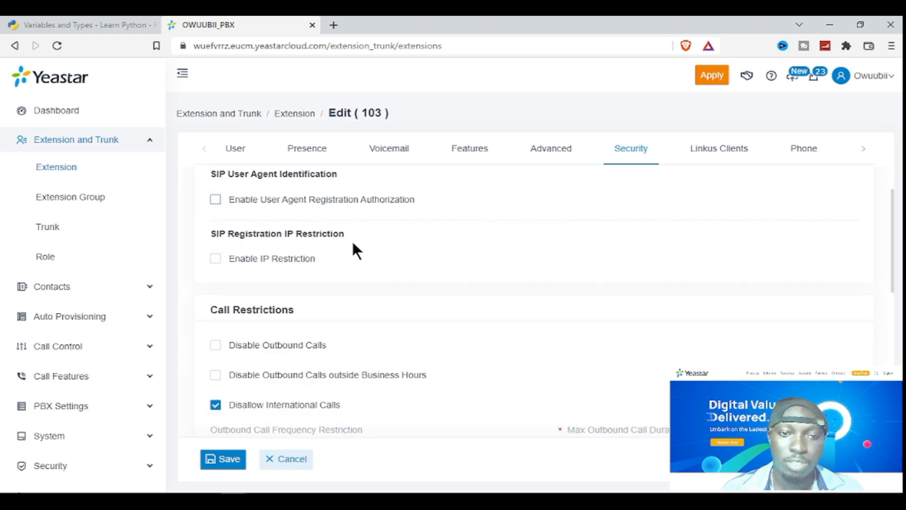
mouse_move(269, 264)
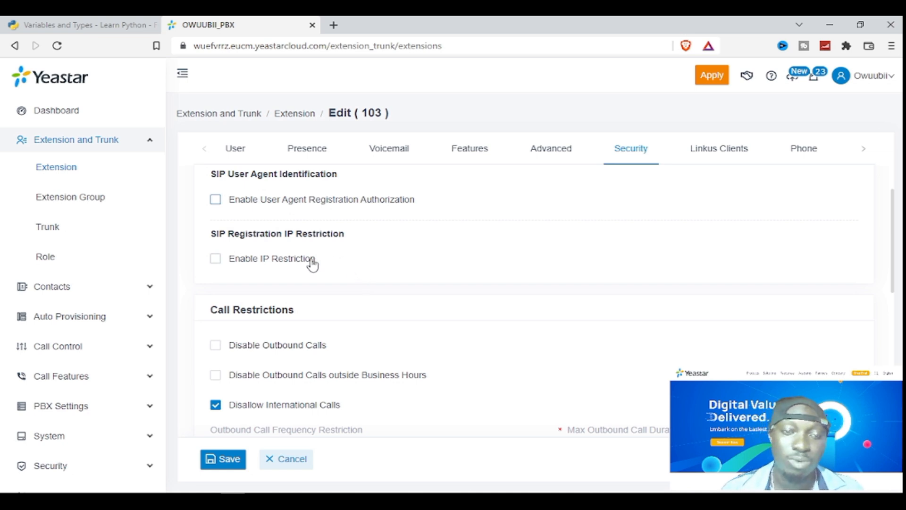
click(288, 260)
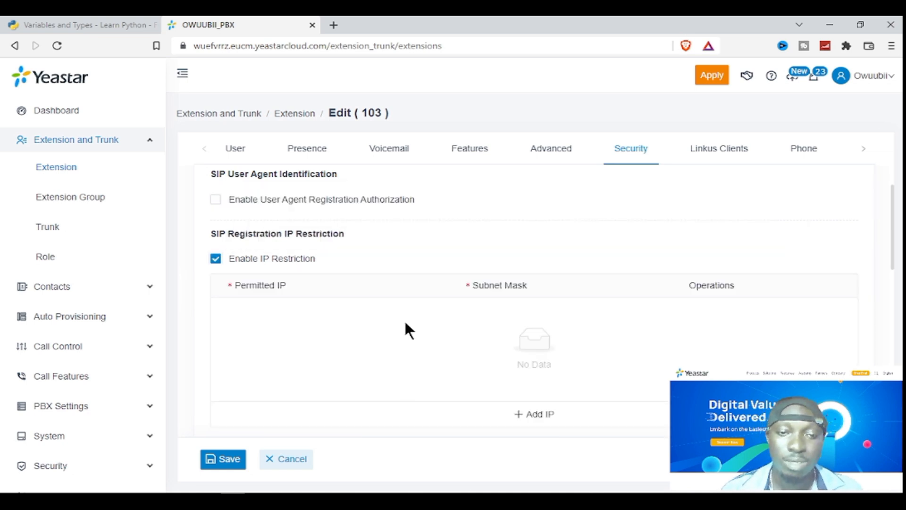
scroll(409, 321, down, 3)
scroll(472, 345, up, 1)
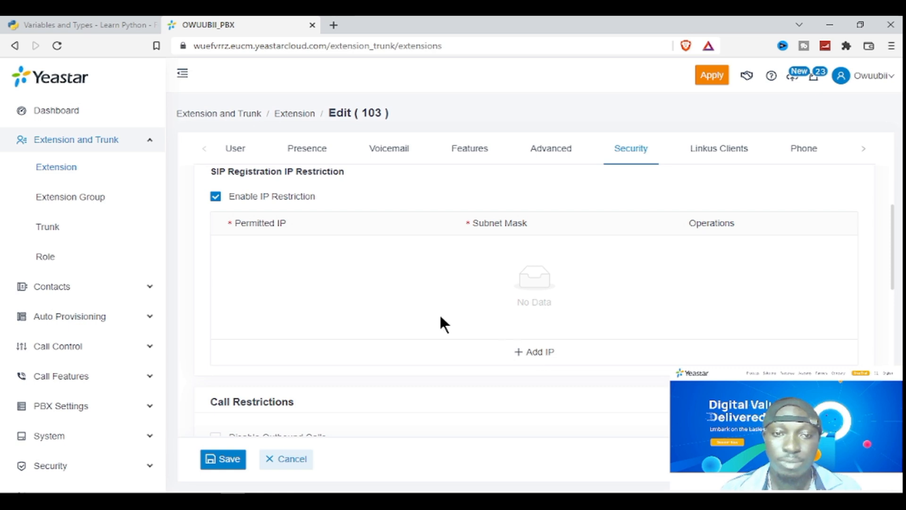
click(216, 196)
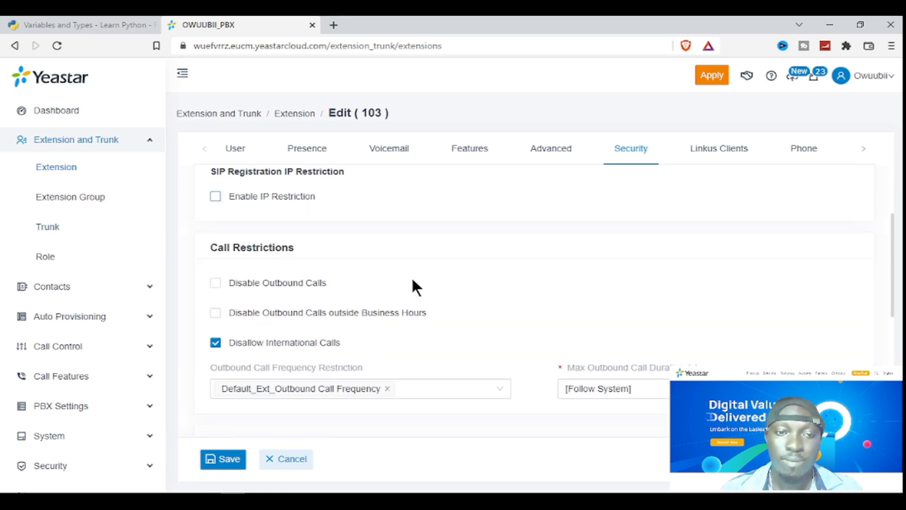
scroll(412, 276, down, 1)
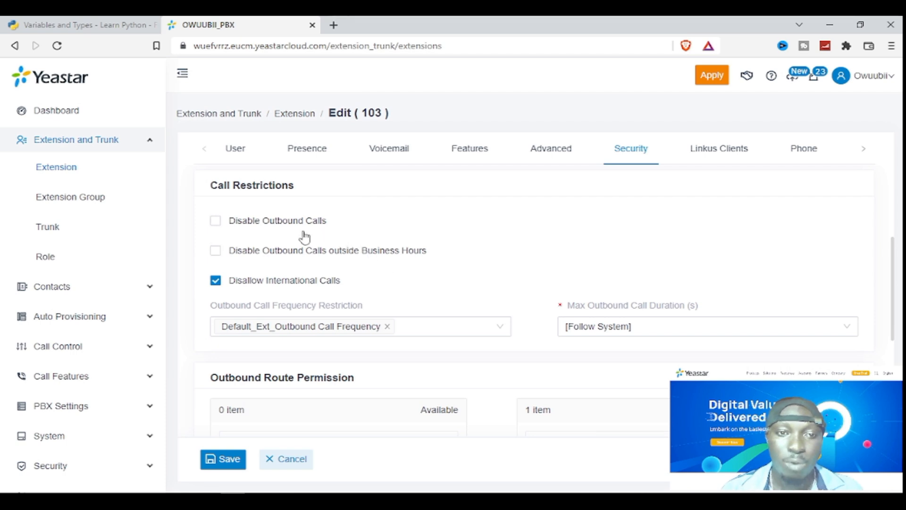
mouse_move(242, 222)
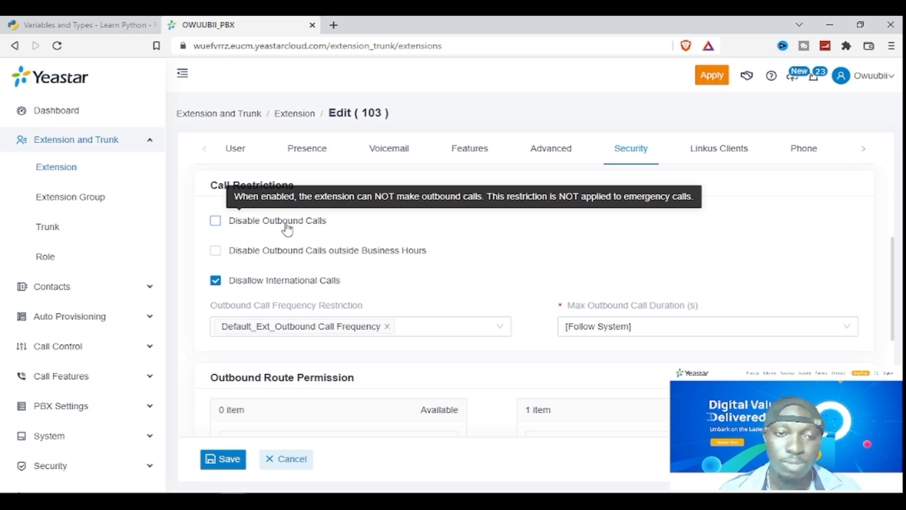
click(297, 257)
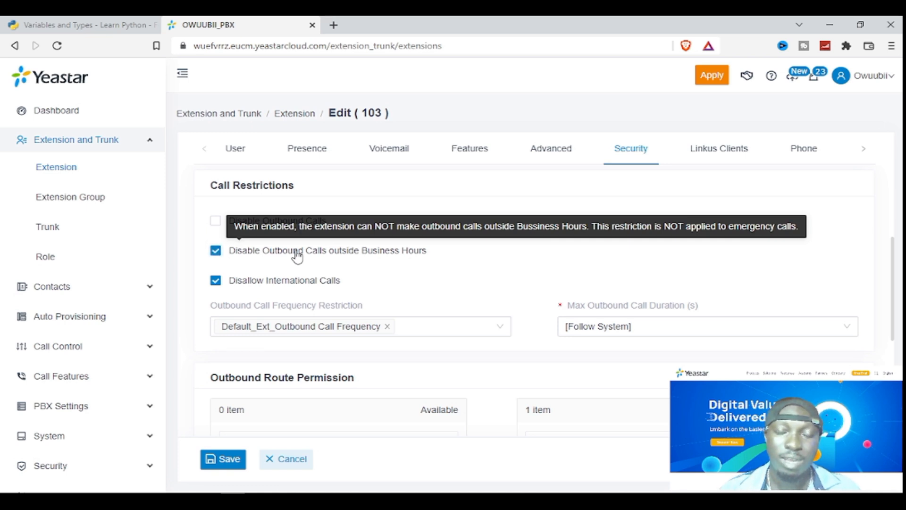
click(297, 257)
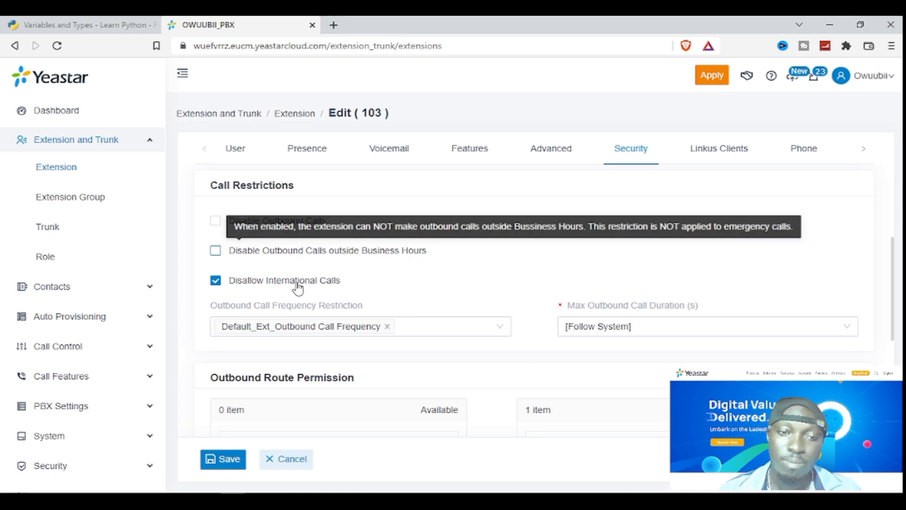
scroll(278, 317, down, 3)
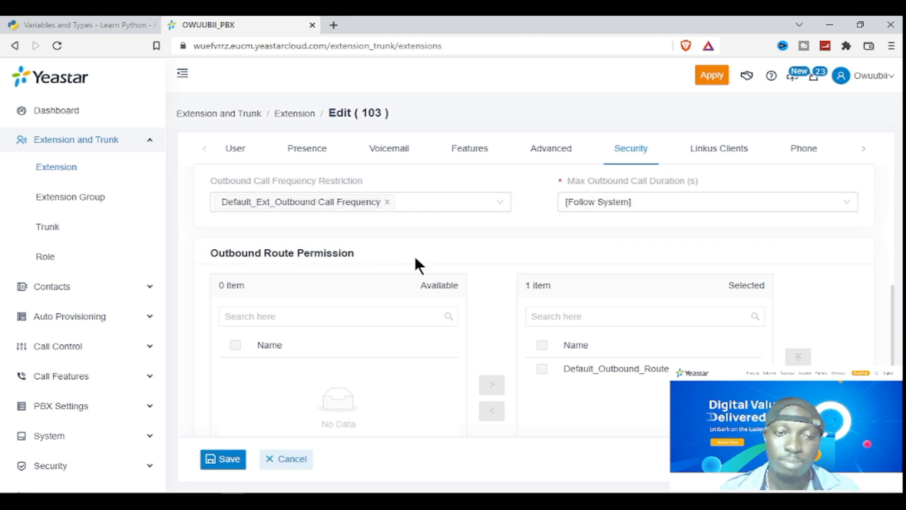
scroll(422, 265, down, 2)
scroll(443, 306, down, 2)
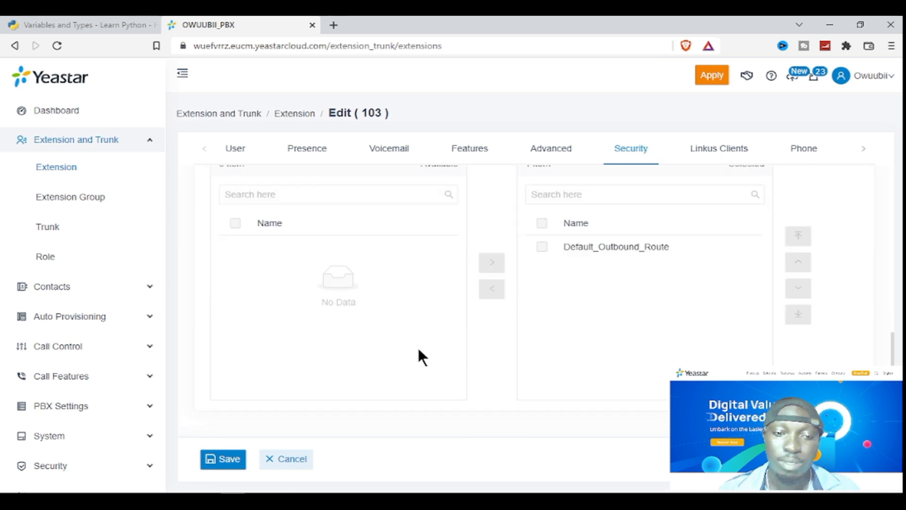
scroll(420, 346, up, 3)
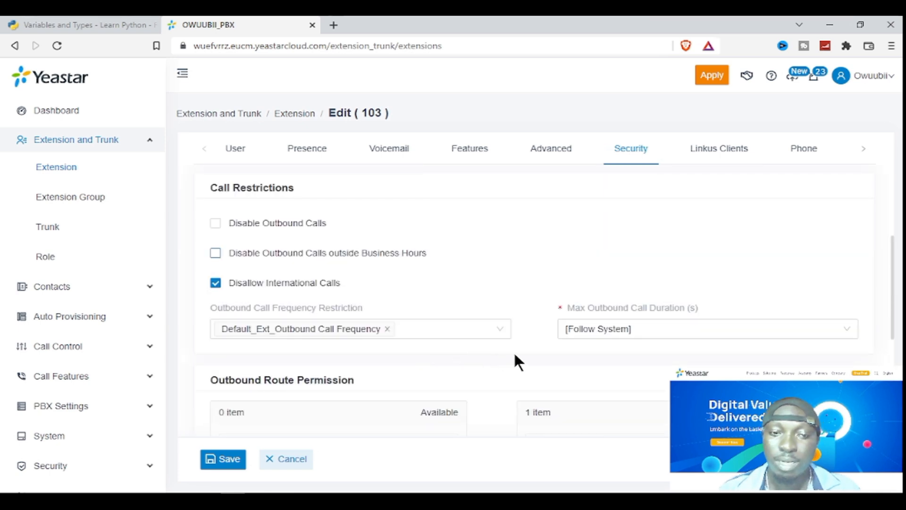
scroll(514, 351, up, 3)
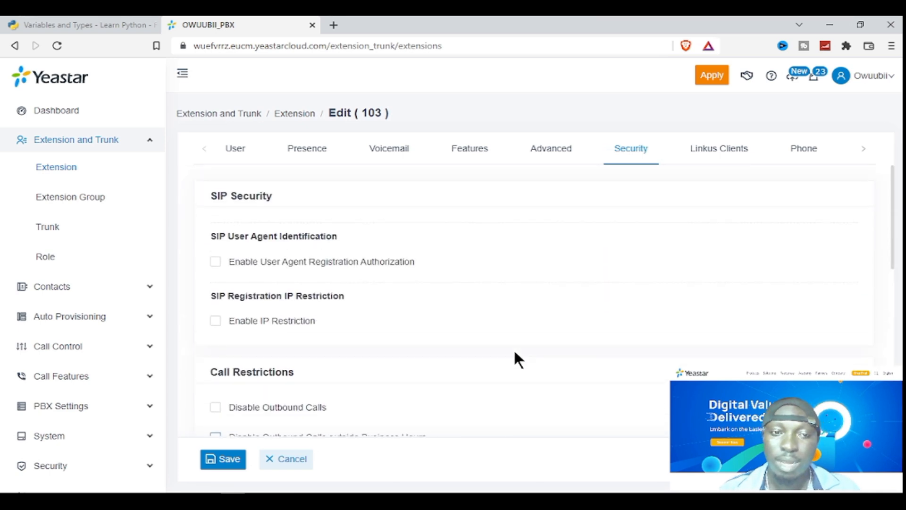
Show extension 103's Linkus Clients settings, read the email reminder, and scroll to the Default_All_Extensions permissions.
click(708, 160)
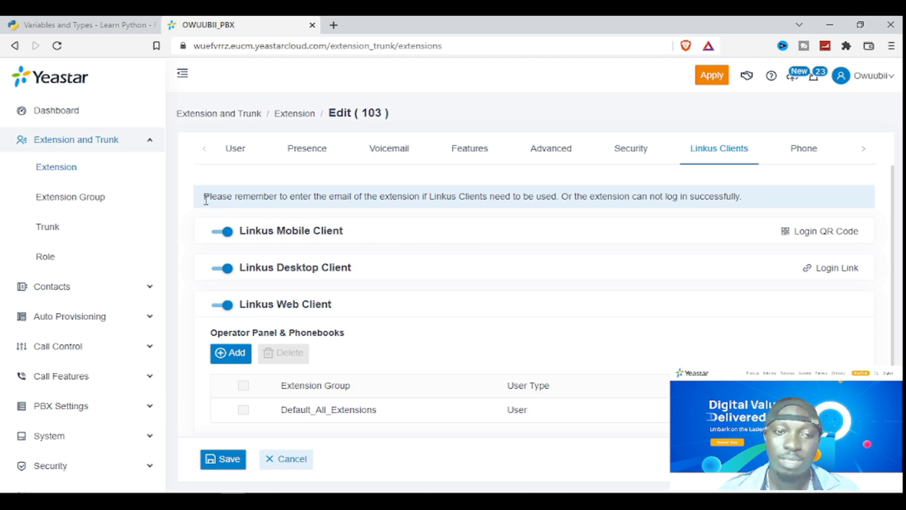
drag(231, 203, 351, 203)
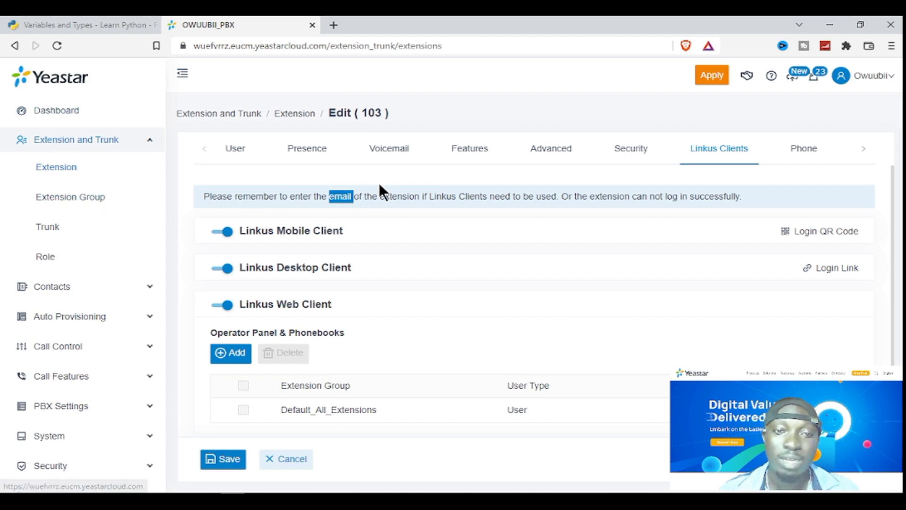
click(353, 194)
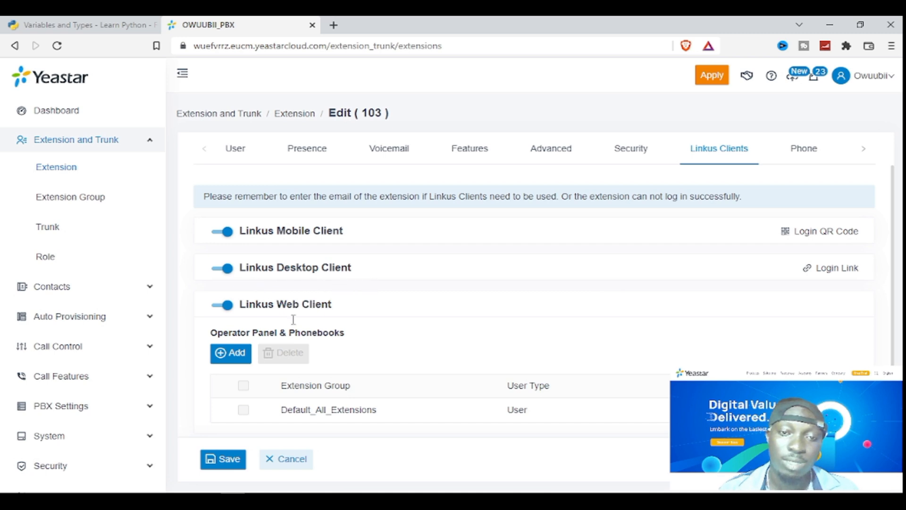
scroll(433, 309, down, 1)
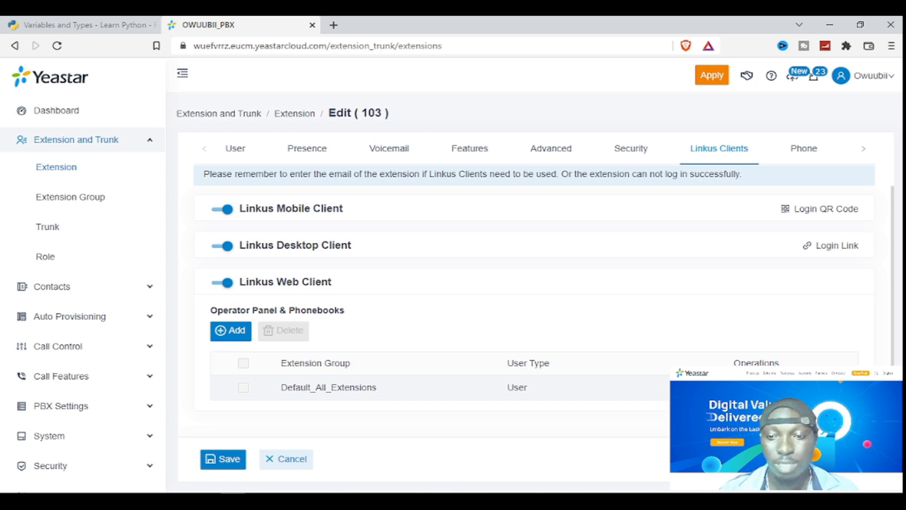
Edit Default_All_Extensions permissions and try switching its user type to Manager.
click(739, 387)
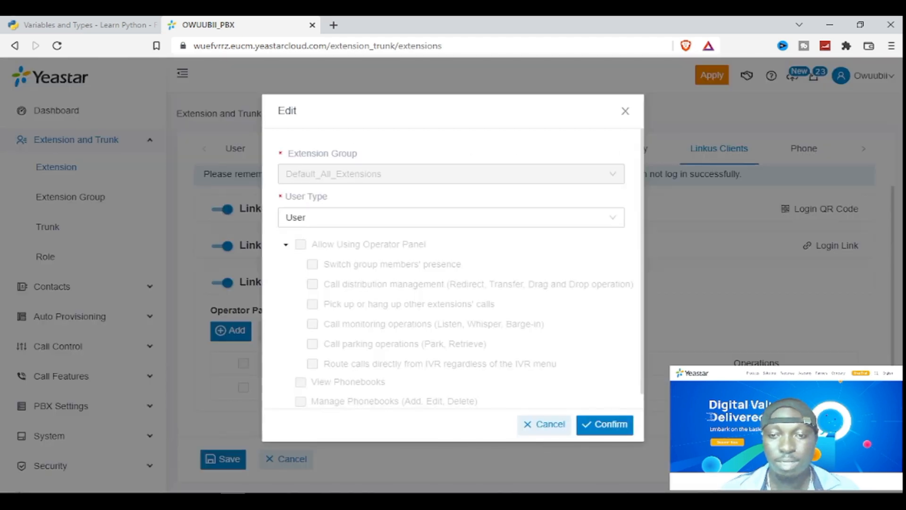
mouse_move(353, 159)
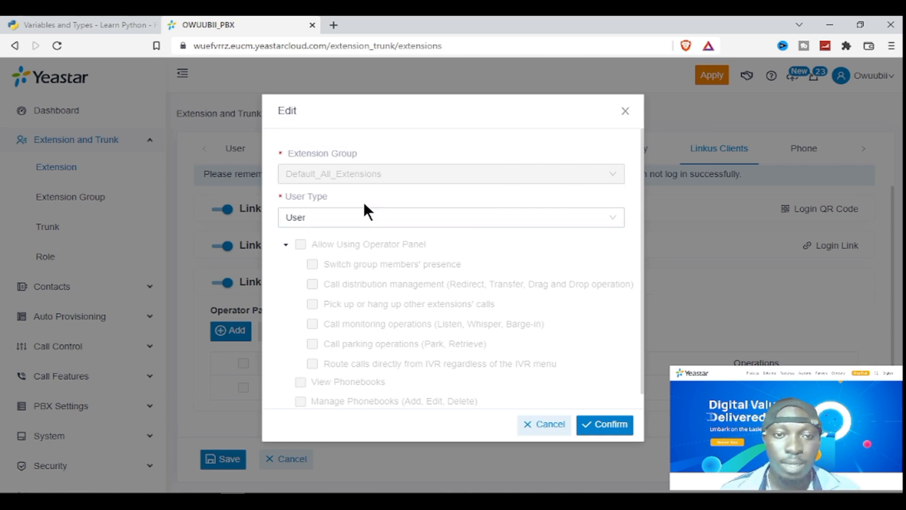
click(359, 217)
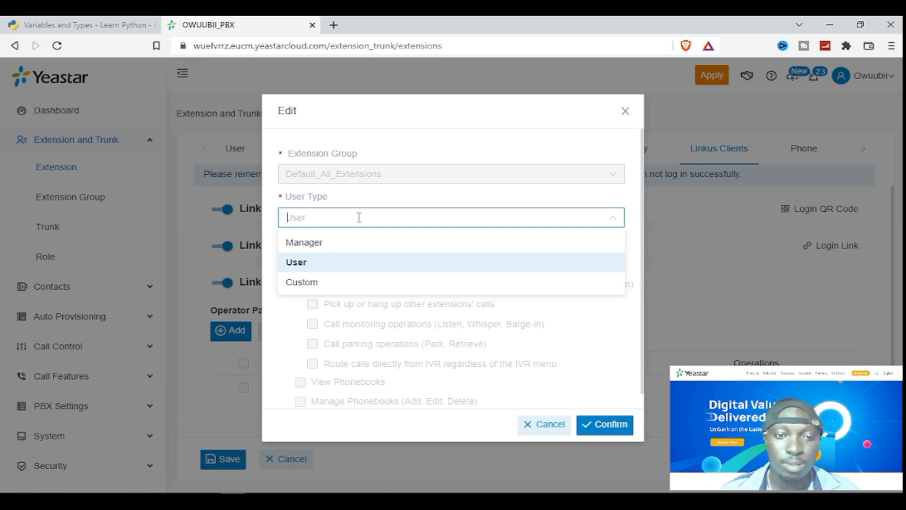
click(399, 200)
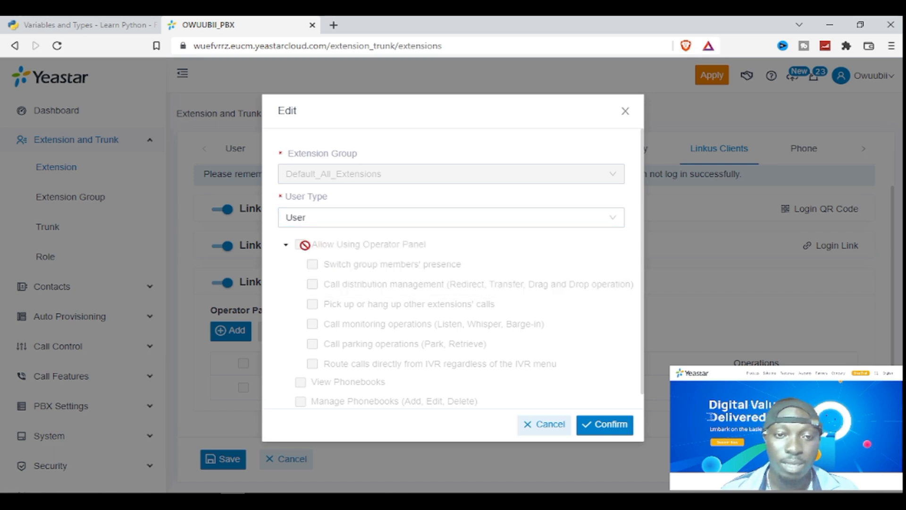
click(364, 220)
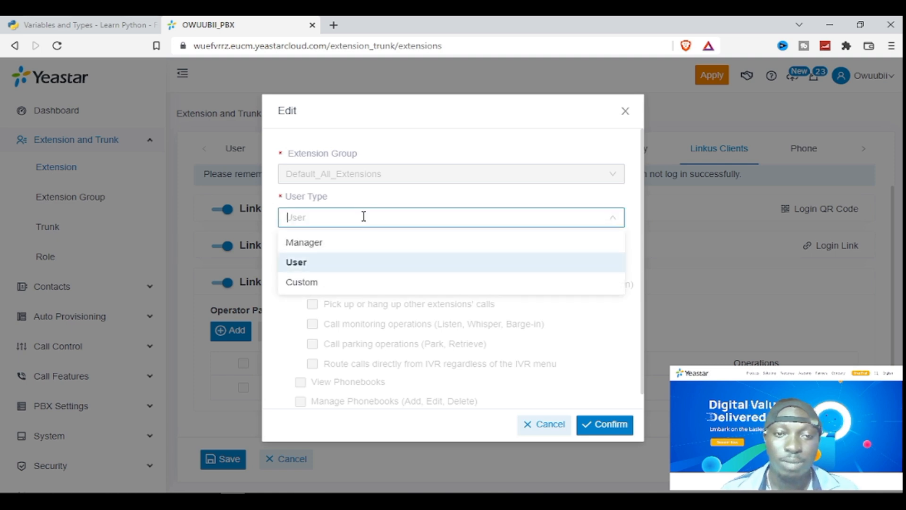
click(327, 244)
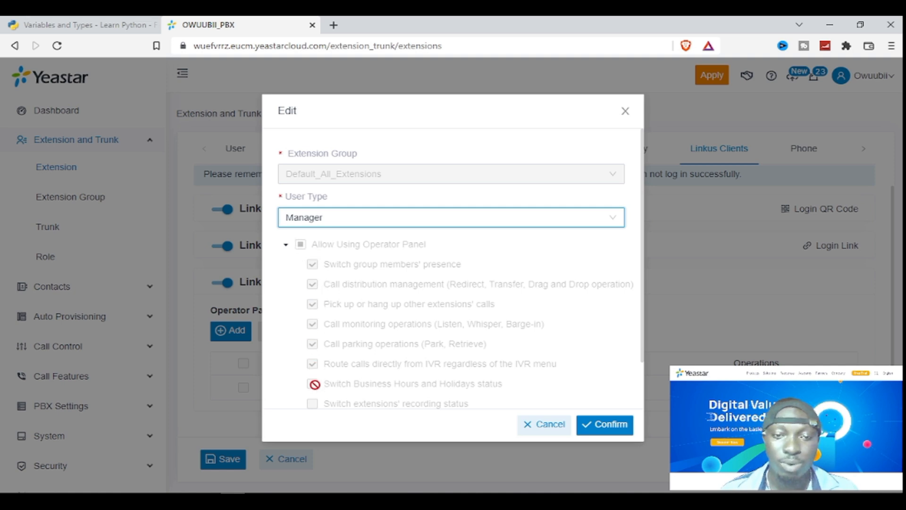
Revert the user type to User, discard the dialog, and show extension 103's Phone tab.
scroll(352, 358, down, 2)
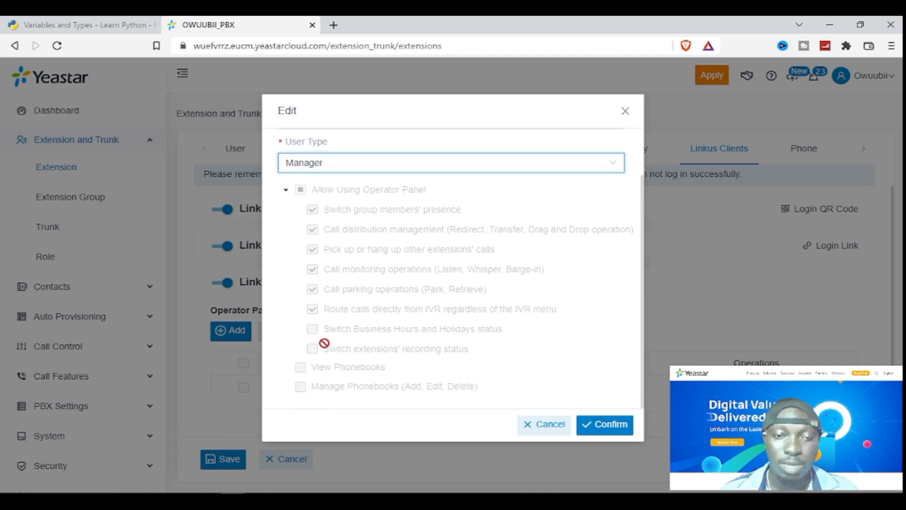
scroll(326, 302, up, 2)
click(348, 216)
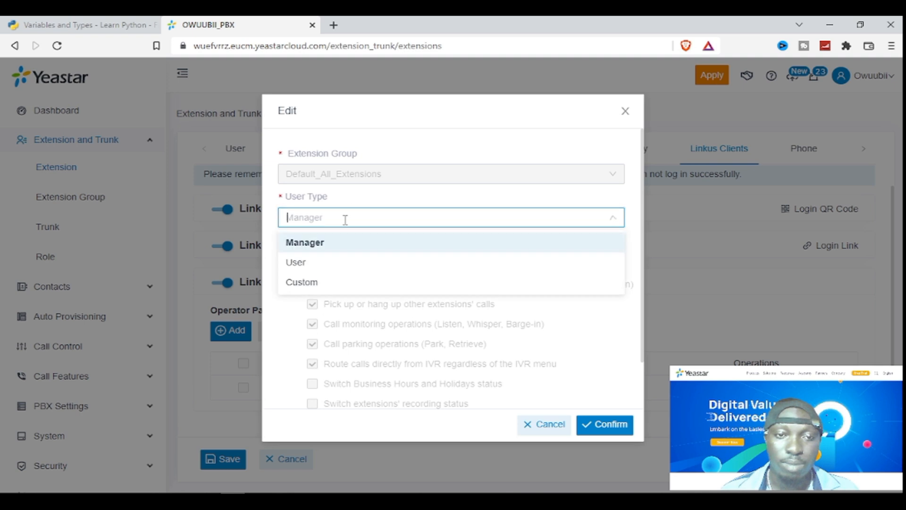
click(315, 263)
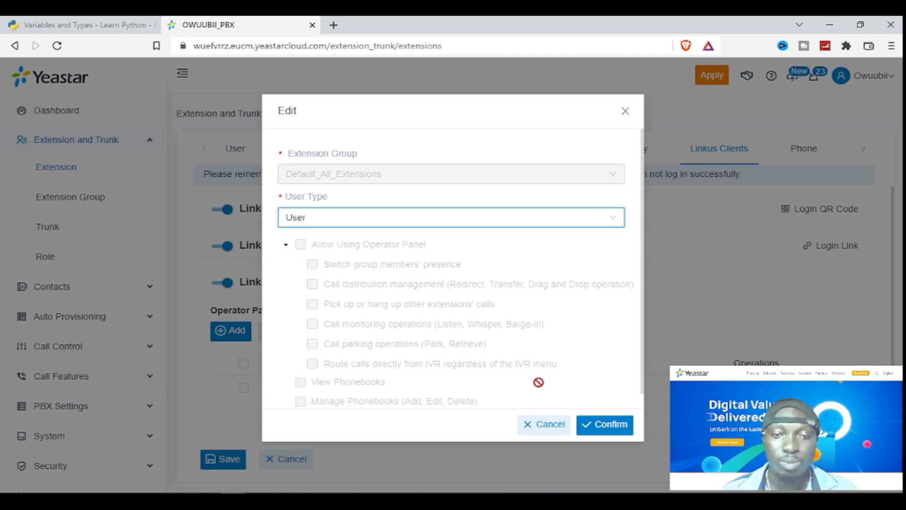
click(626, 112)
click(809, 151)
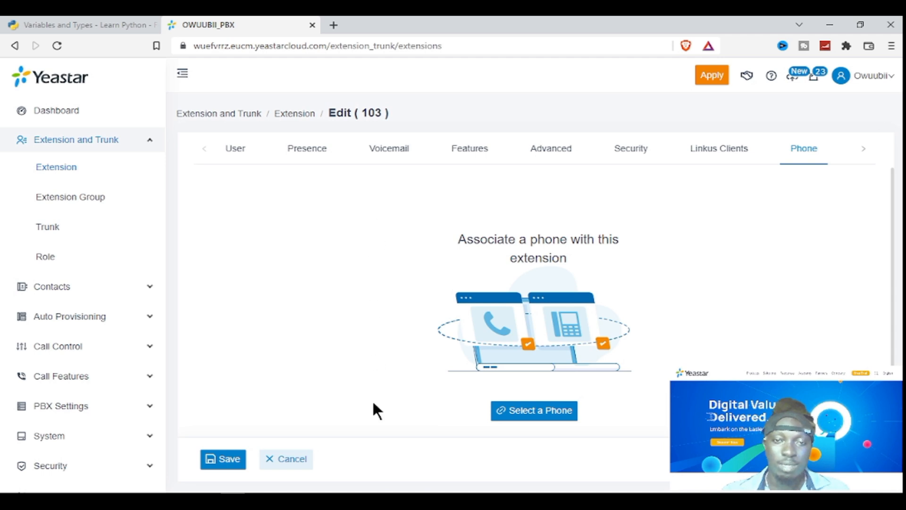
Reveal the hidden tabs and show extension 103's Function Keys table.
click(863, 148)
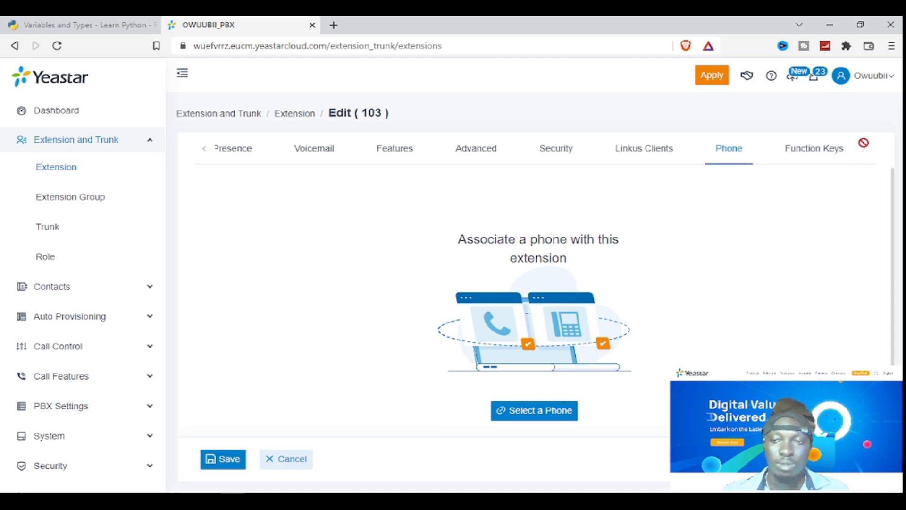
click(815, 152)
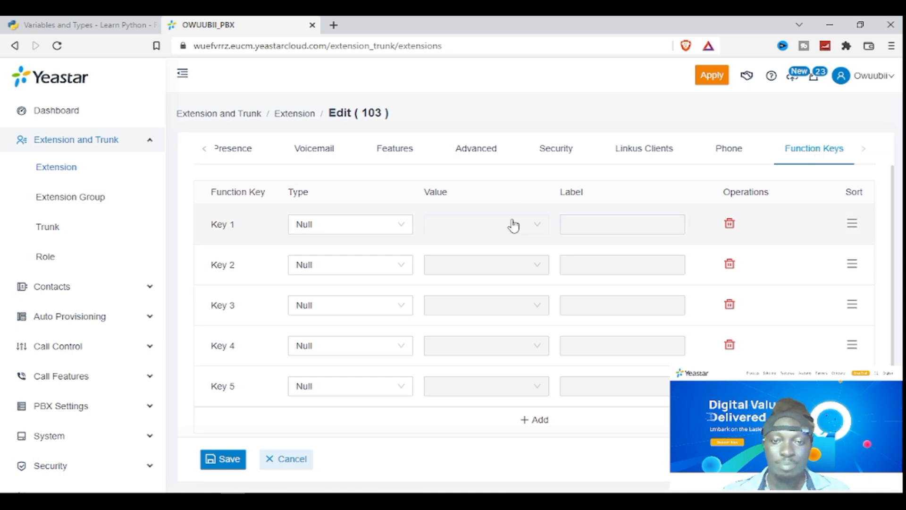
Set Key 1 as a Speed Dial to extension 102, value 102-102, label 102.
click(387, 225)
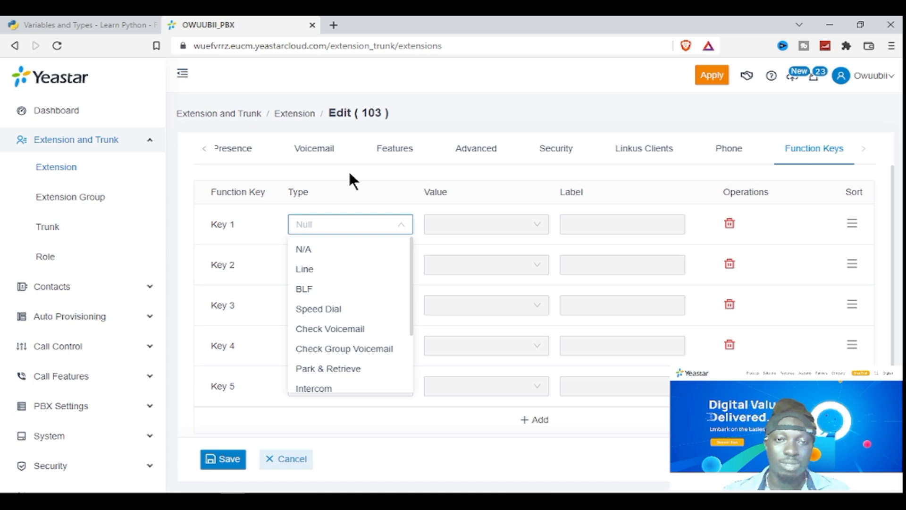
click(347, 227)
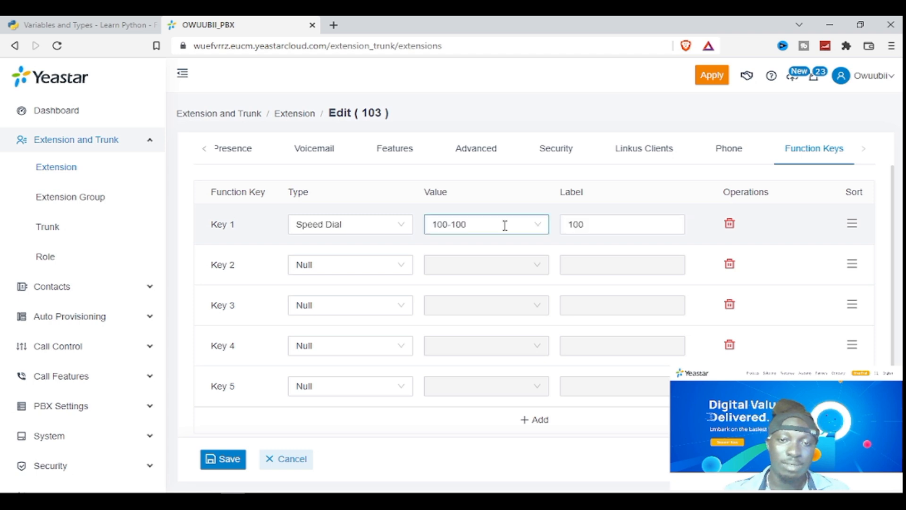
click(504, 225)
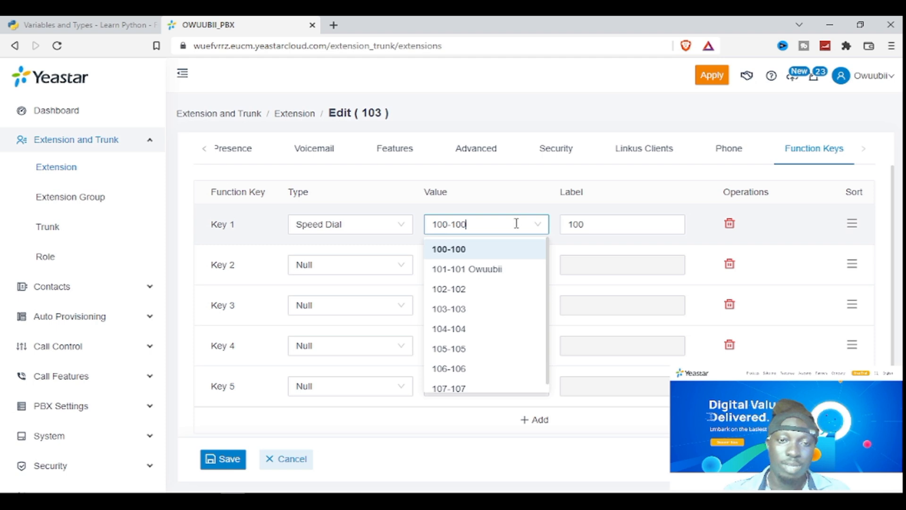
click(473, 290)
click(614, 219)
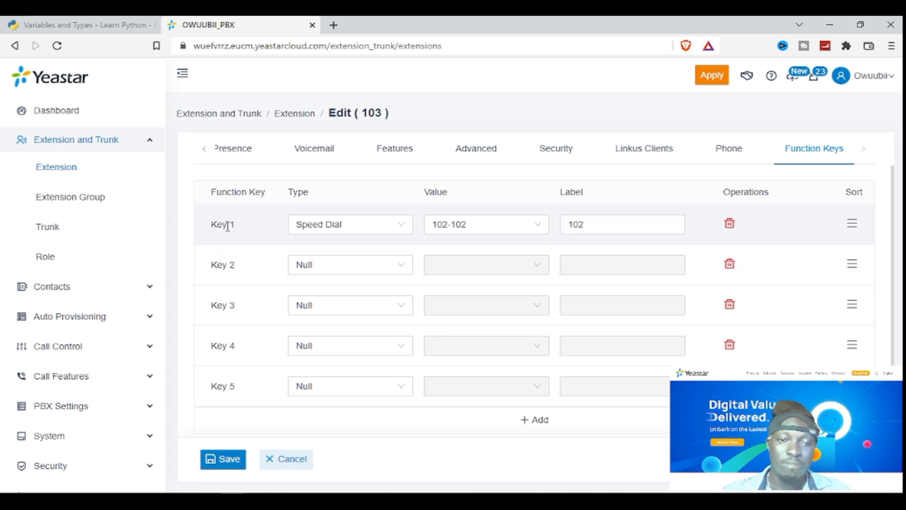
drag(242, 223, 228, 224)
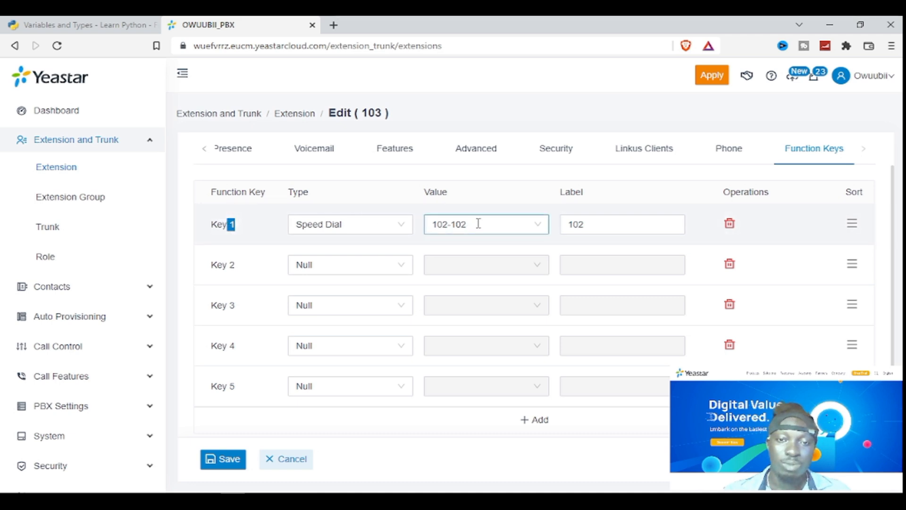
drag(478, 224, 431, 226)
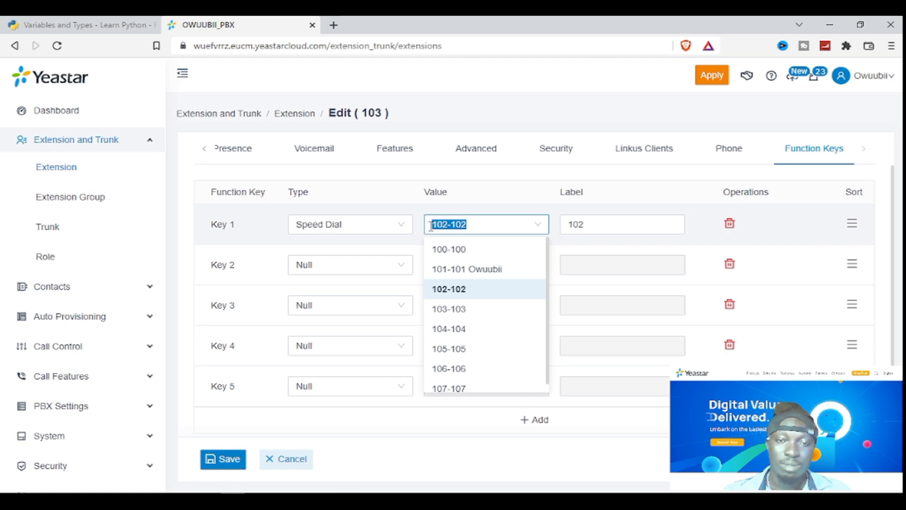
click(368, 185)
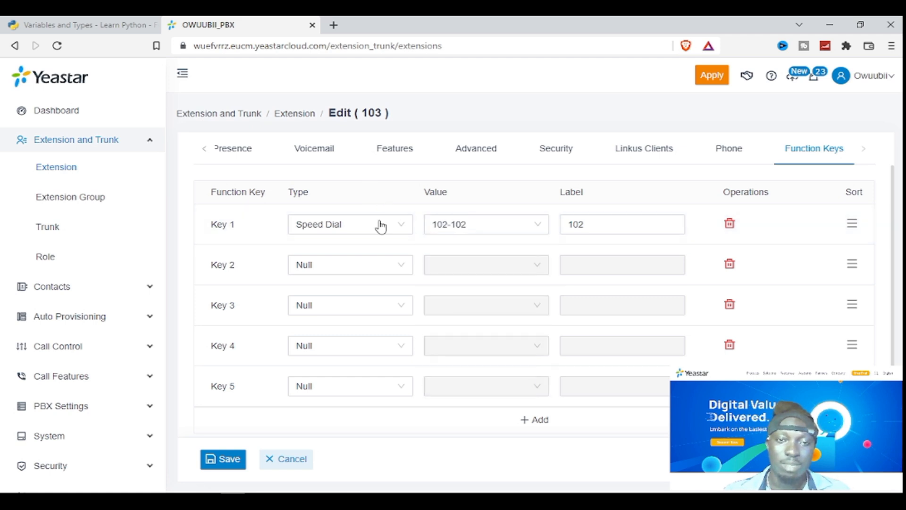
click(387, 227)
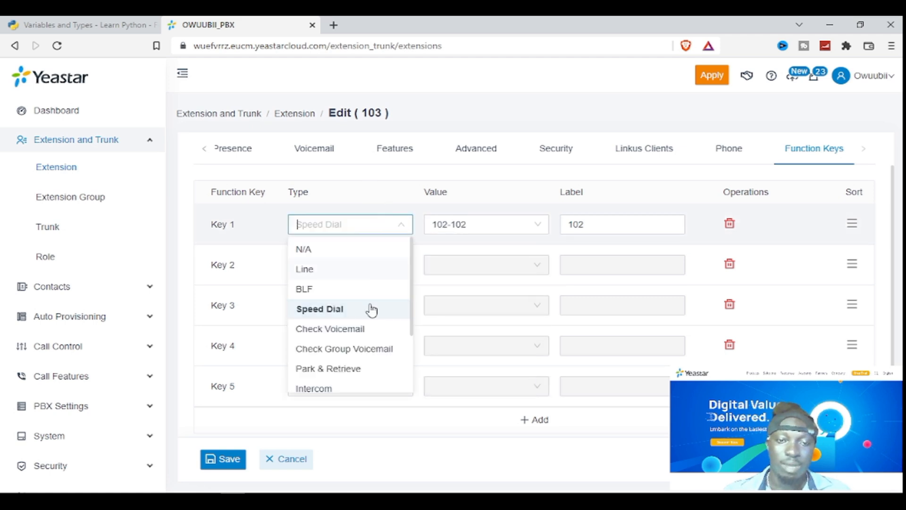
scroll(380, 331, down, 2)
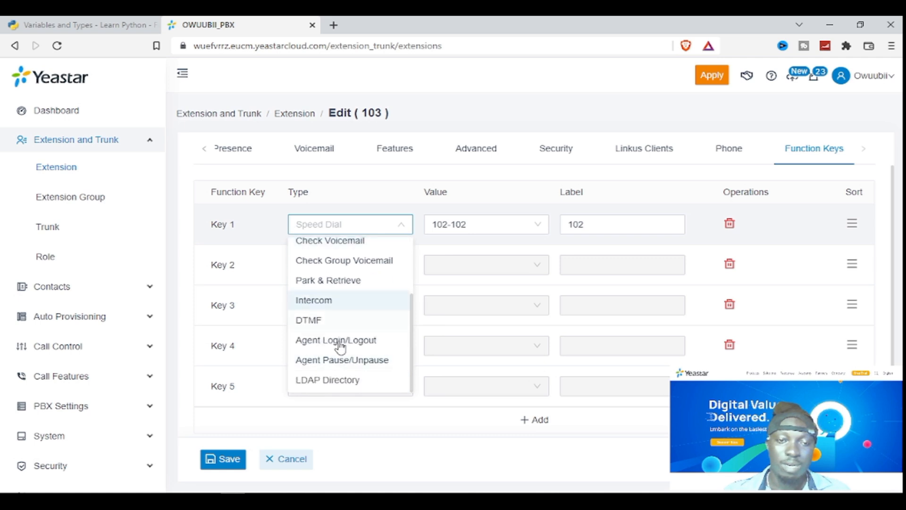
click(490, 224)
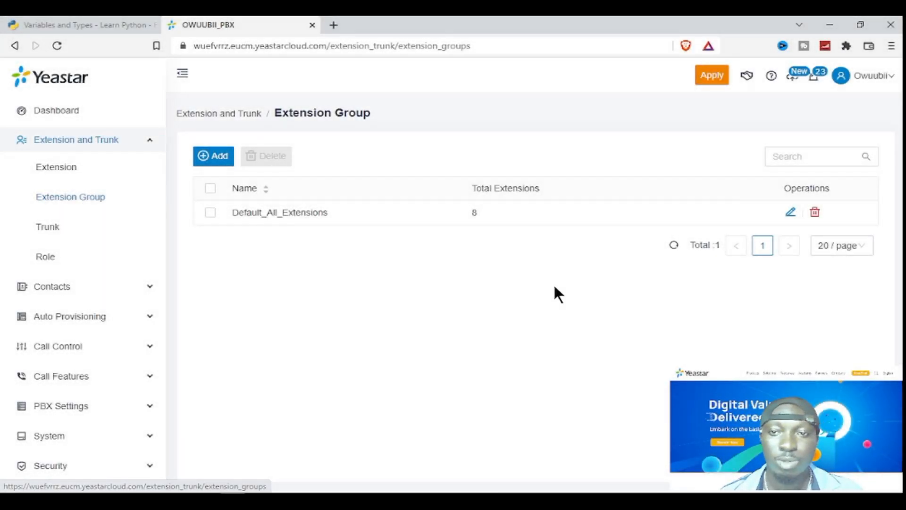
Limit Default_All_Extensions to specific extensions 100, 101, 102 and 103.
click(302, 213)
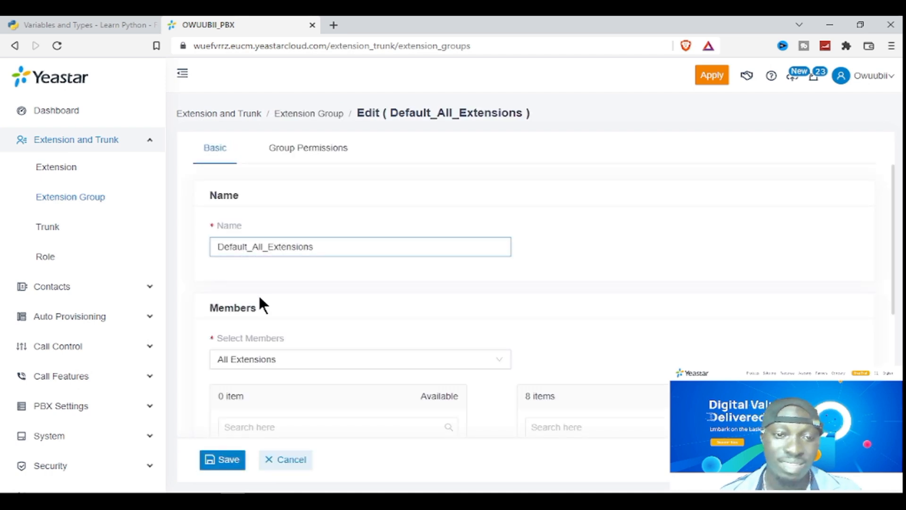
scroll(364, 367, down, 1)
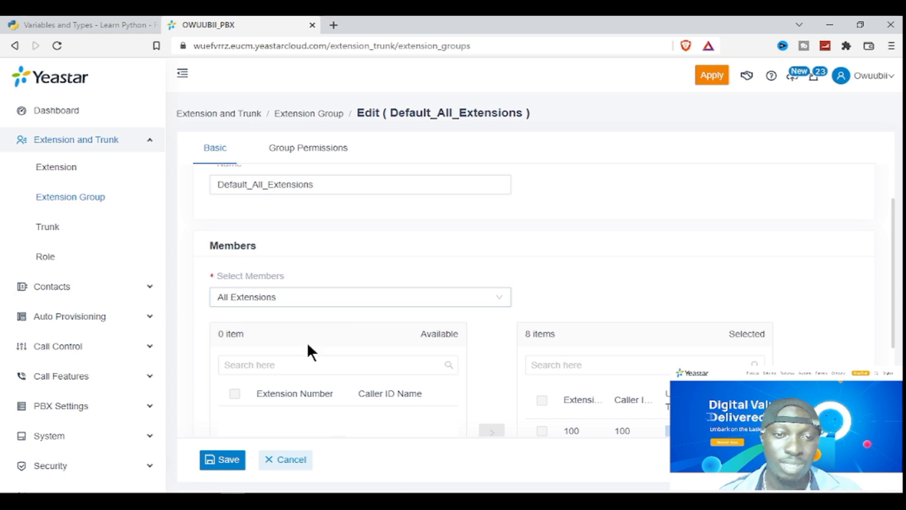
scroll(307, 342, up, 1)
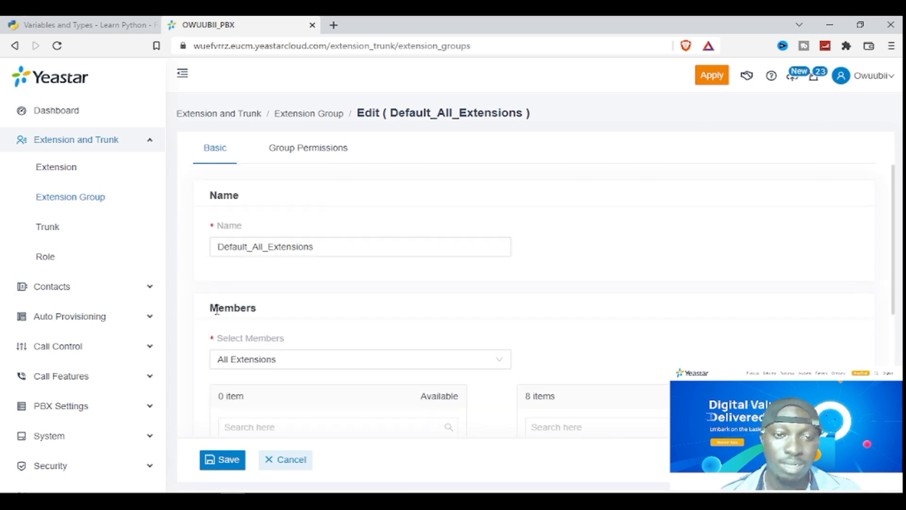
scroll(216, 309, down, 2)
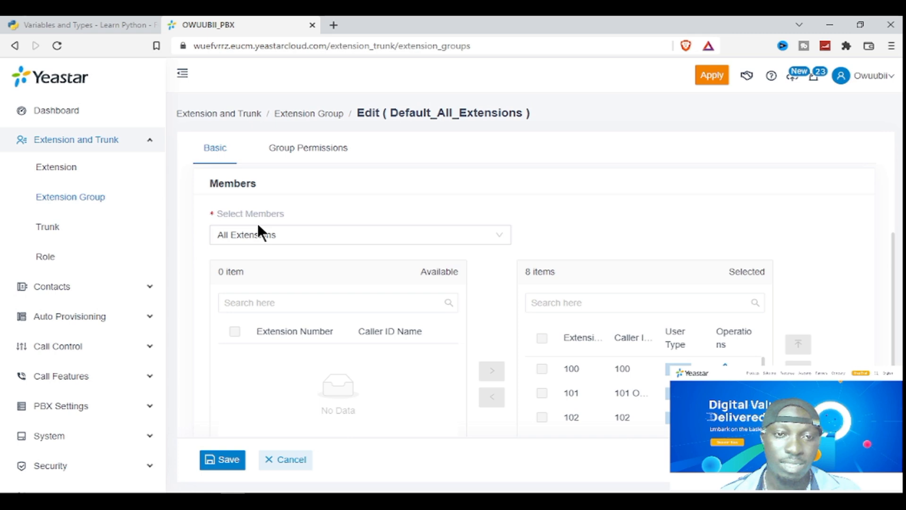
click(284, 236)
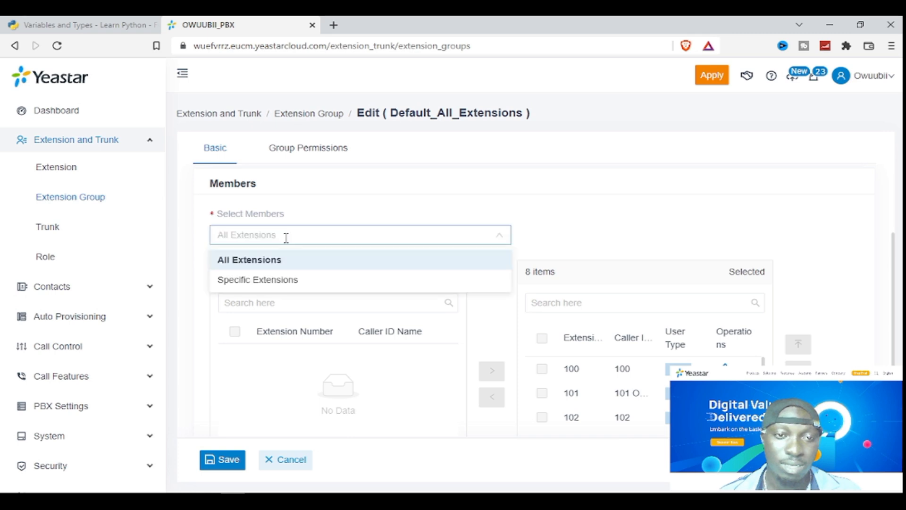
click(254, 282)
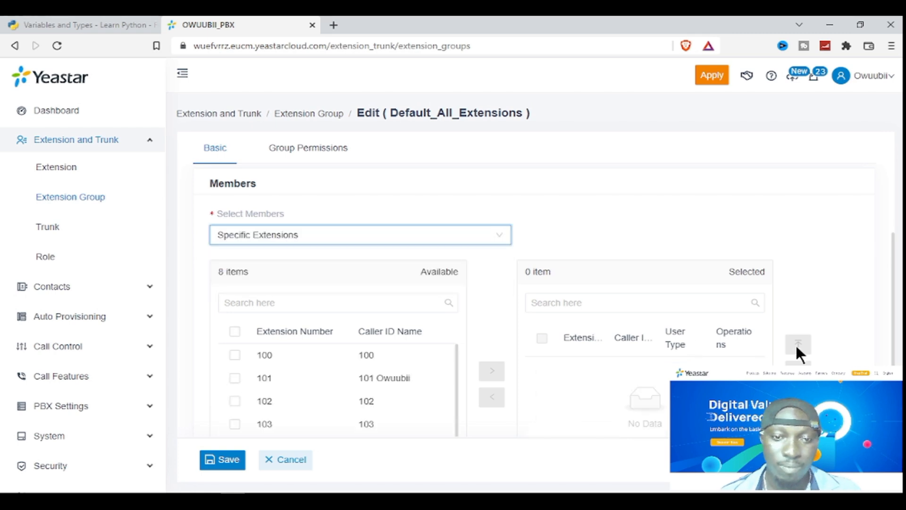
scroll(795, 344, down, 2)
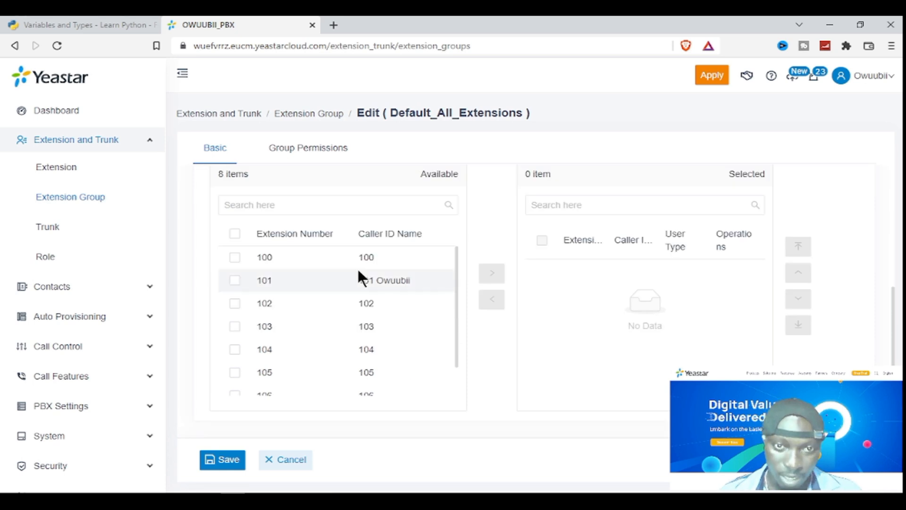
click(235, 258)
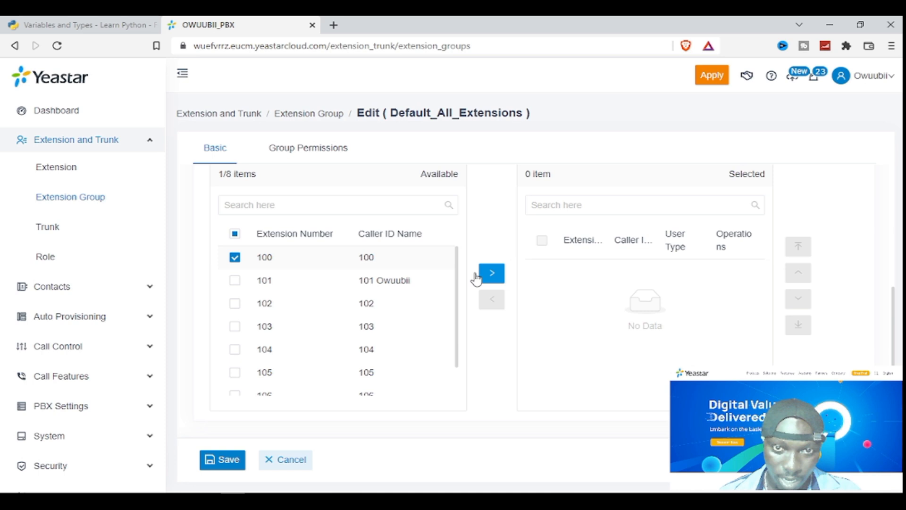
click(235, 280)
click(234, 303)
click(235, 326)
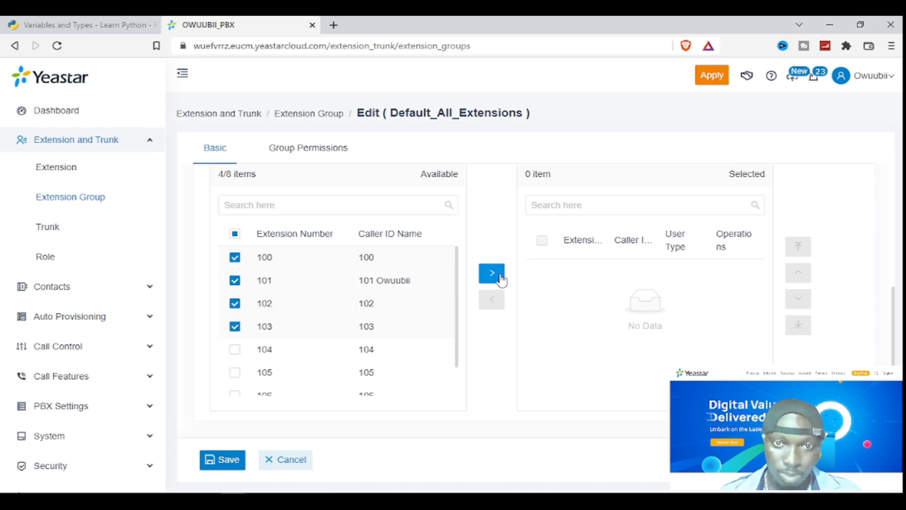
click(501, 279)
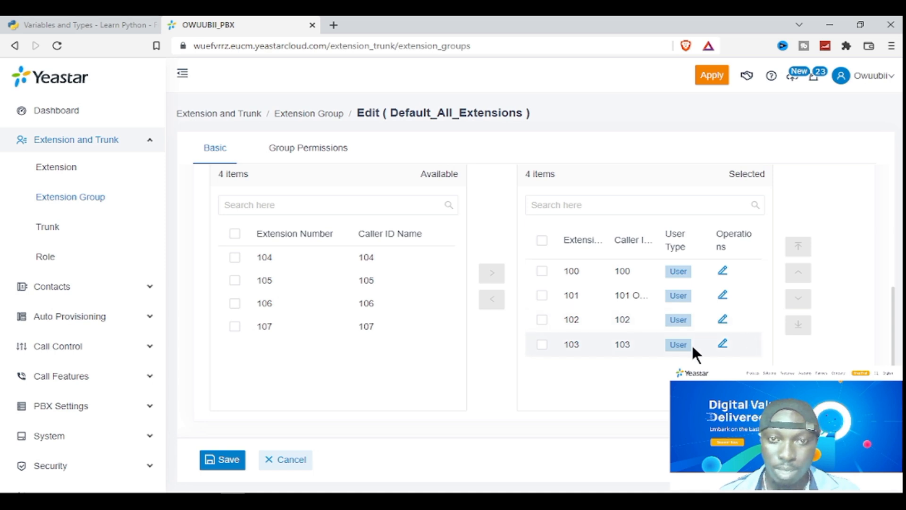
Rename the group to 'Operations' and save it.
scroll(829, 276, up, 5)
click(296, 246)
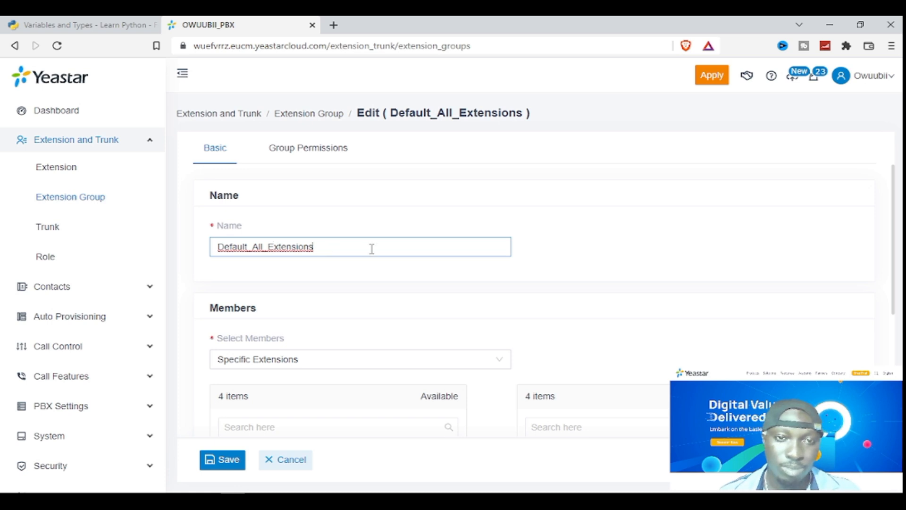
drag(370, 249, 185, 233)
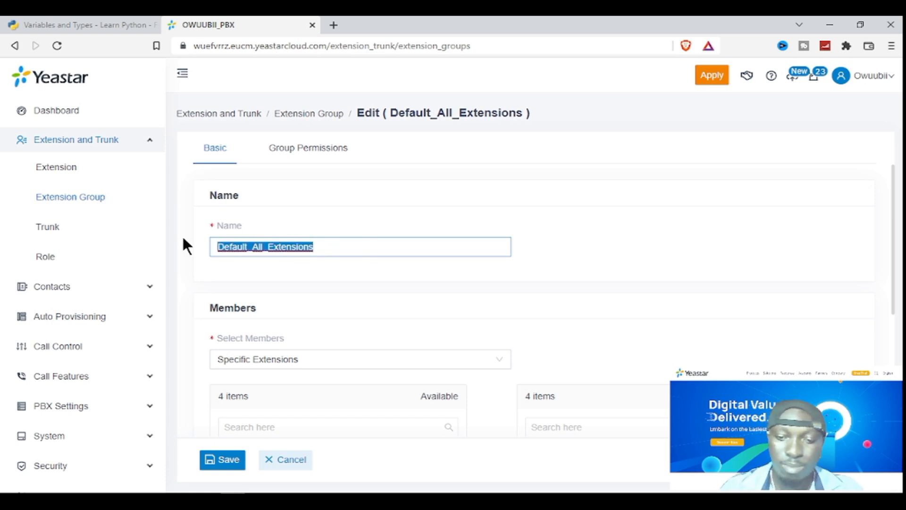
text(Operations)
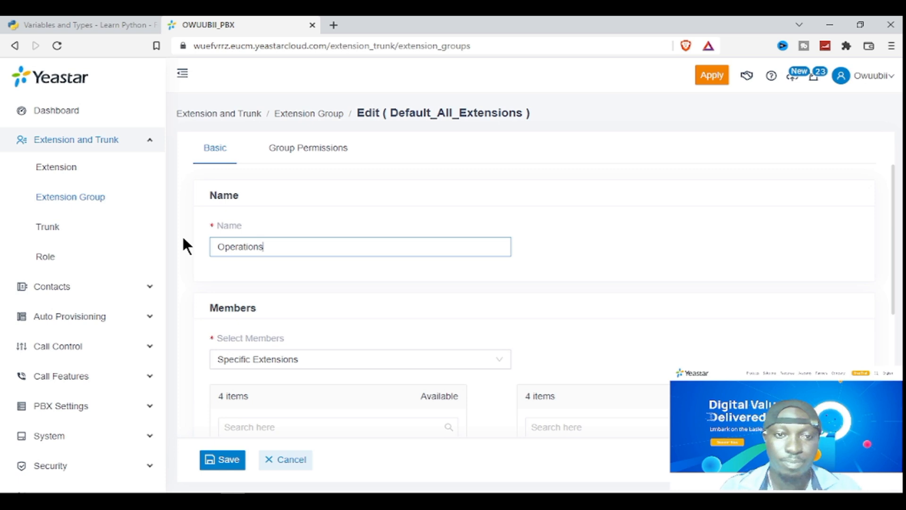
click(233, 459)
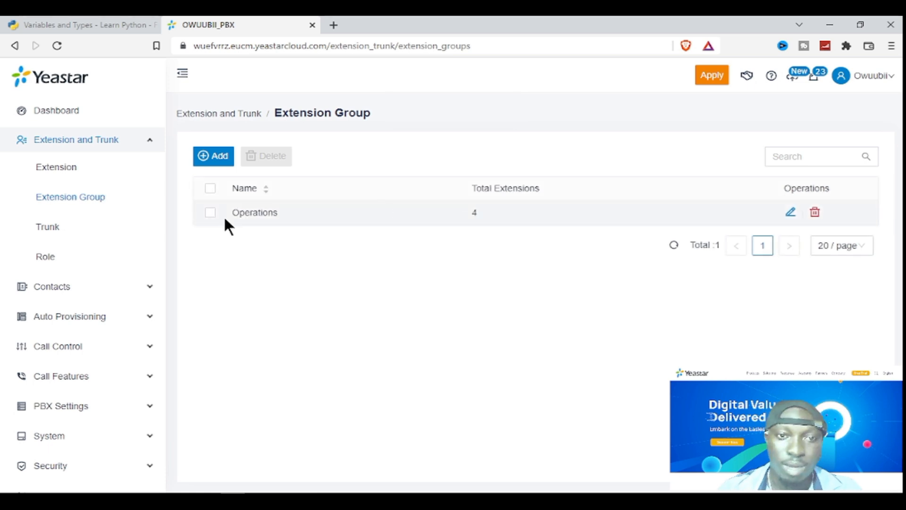
Cancel a new-group attempt, then edit the Operations group to view members 100–103.
drag(233, 213, 286, 218)
click(288, 214)
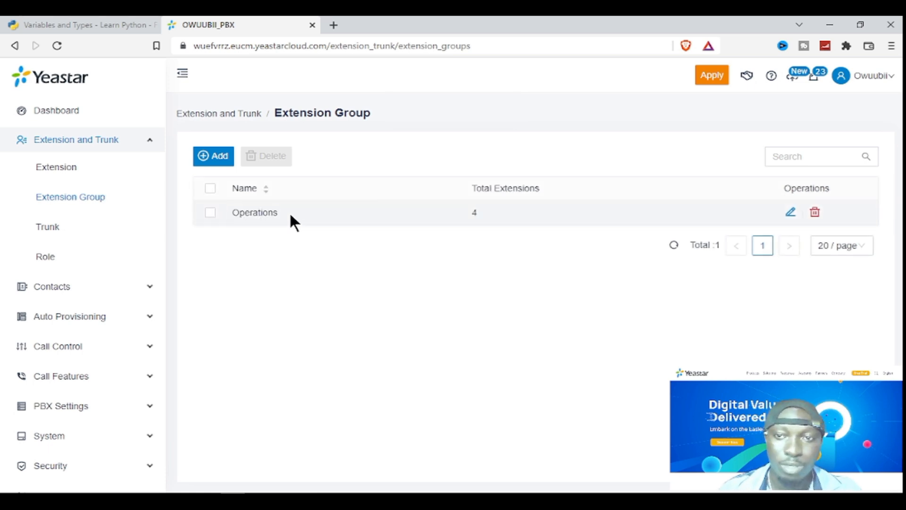
click(213, 155)
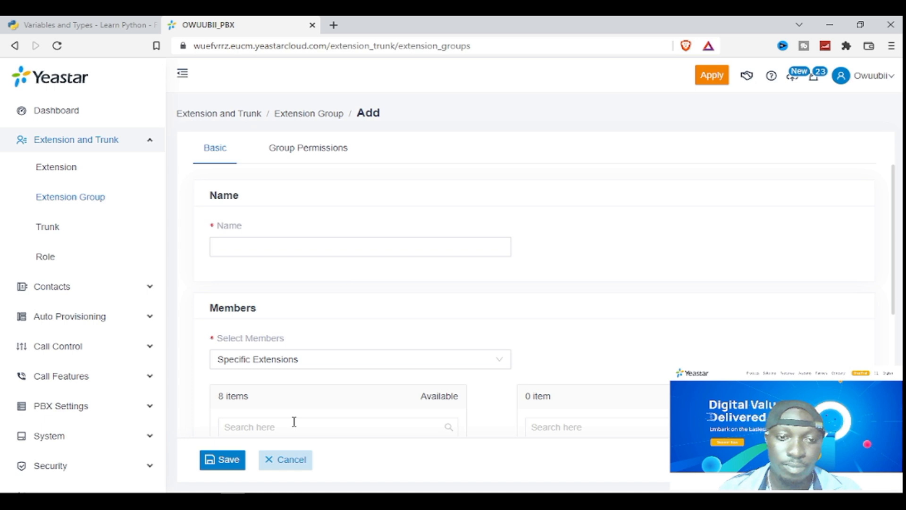
click(285, 459)
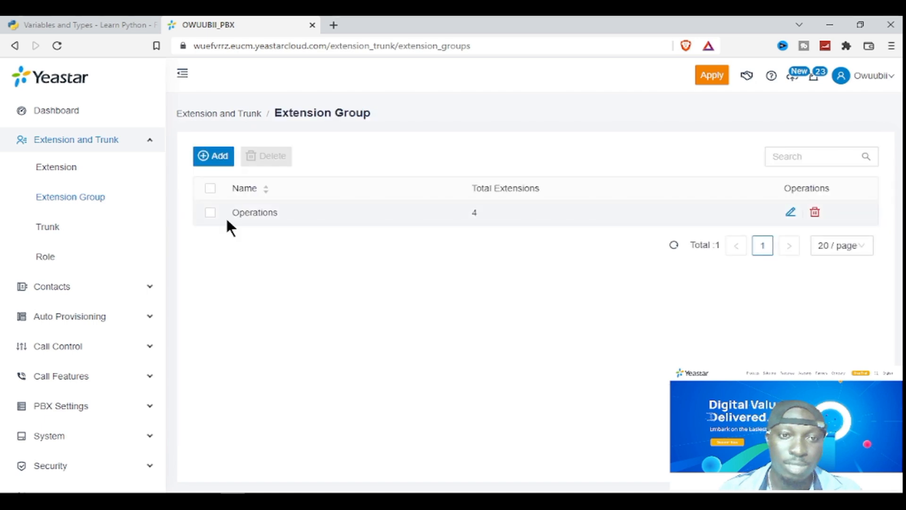
click(226, 216)
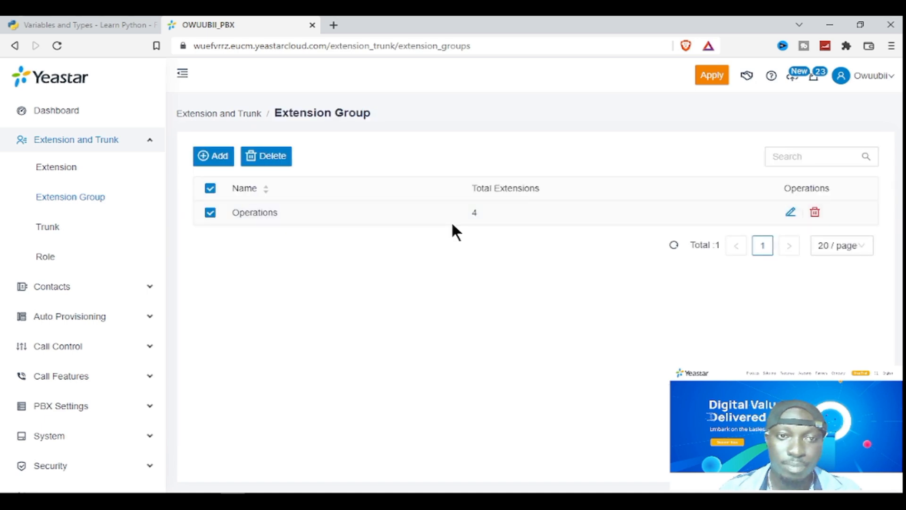
click(791, 211)
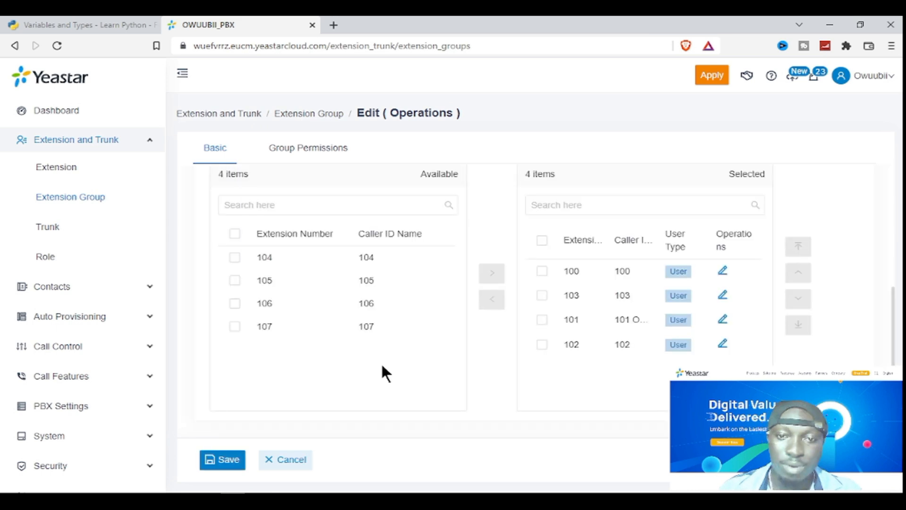
Review the Operations group's permissions, keeping visibility Visible to all Extensions, then scroll to Permission Configuration.
click(310, 151)
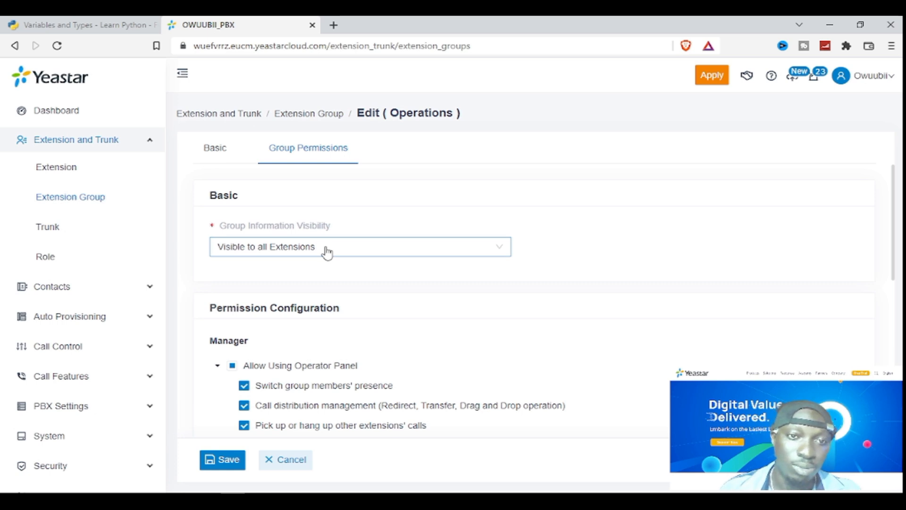
double_click(219, 194)
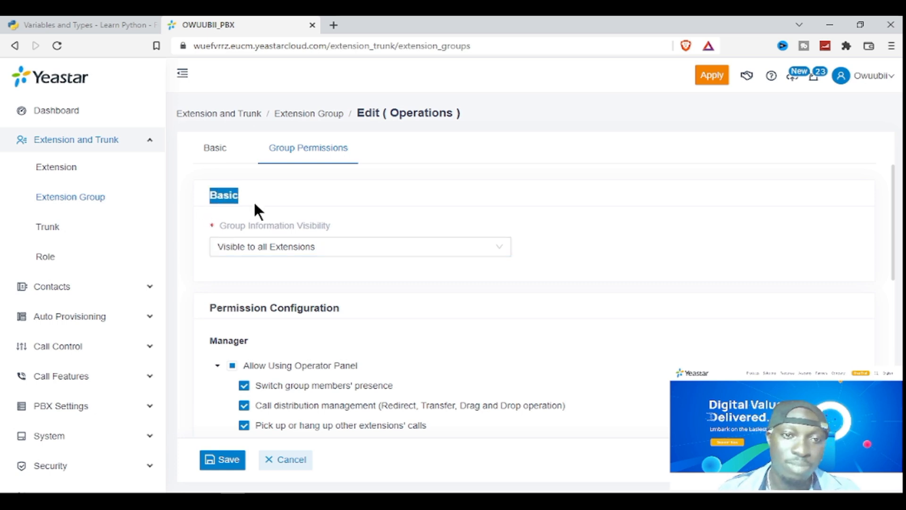
click(264, 219)
mouse_move(236, 223)
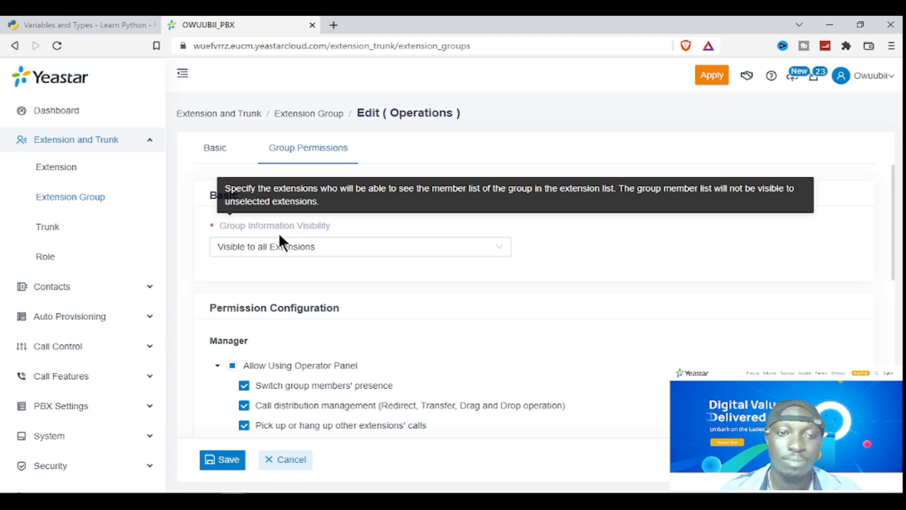
click(265, 248)
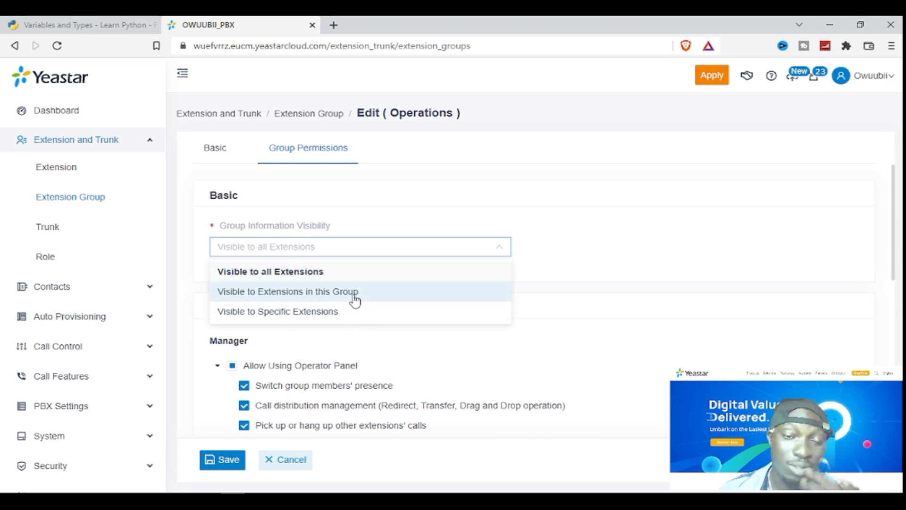
click(604, 279)
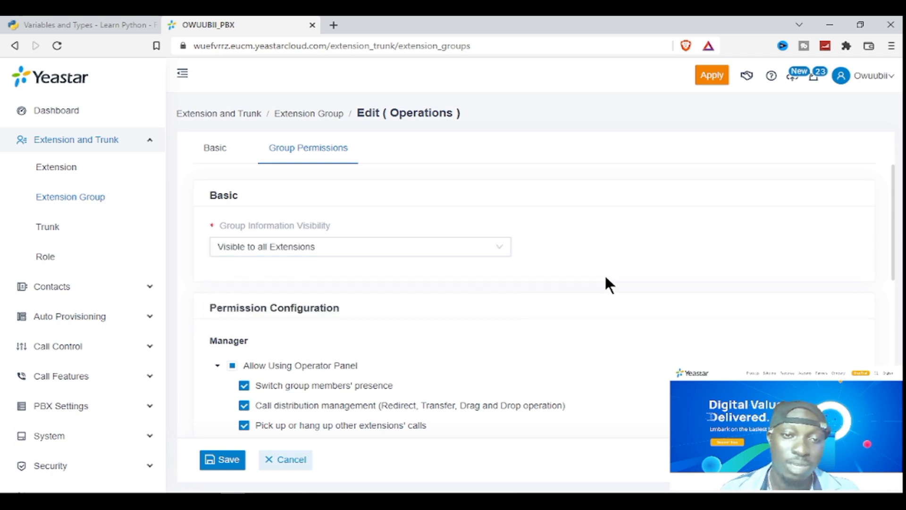
click(435, 250)
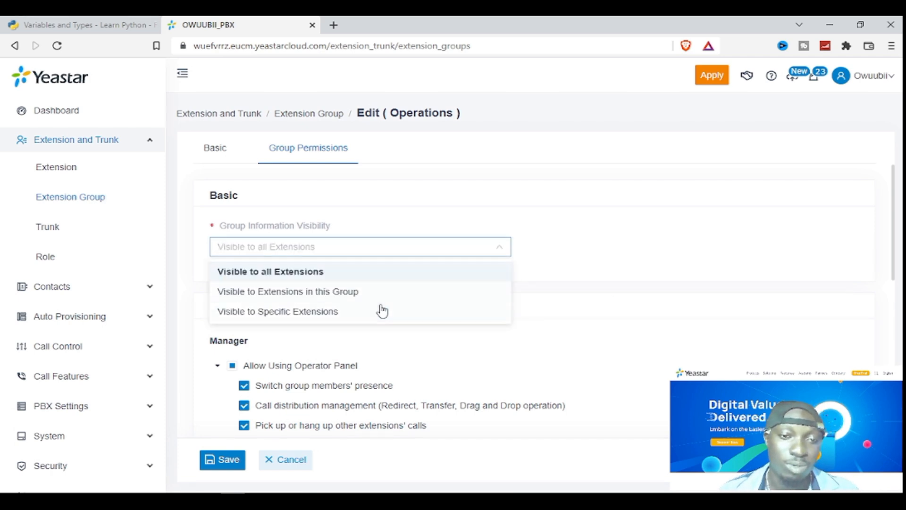
click(613, 281)
scroll(630, 274, down, 3)
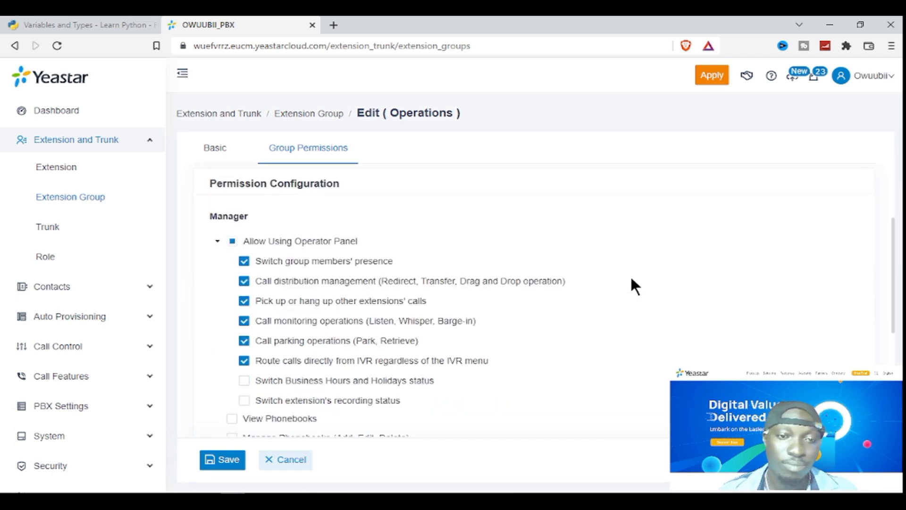
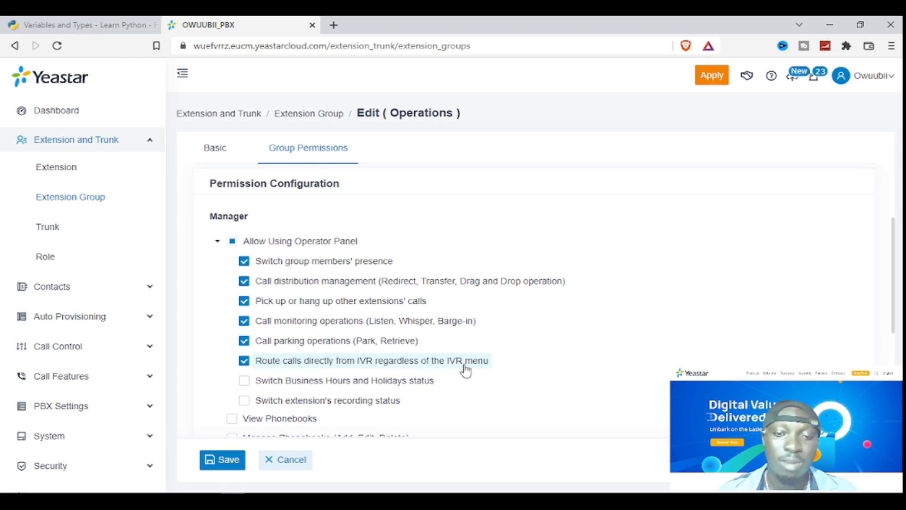
Finish scrolling the Operations group permissions and bring up the Trunk list showing IP_Trunk.
scroll(504, 358, down, 5)
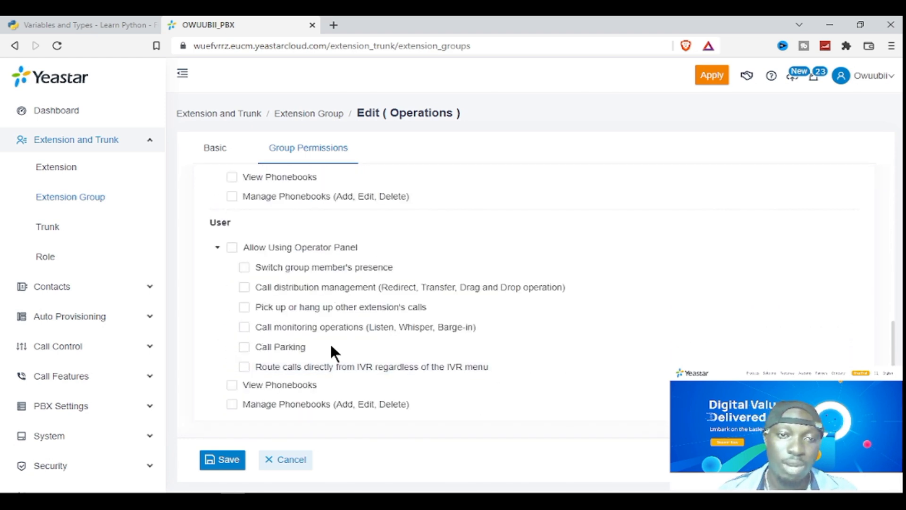
scroll(363, 267, up, 7)
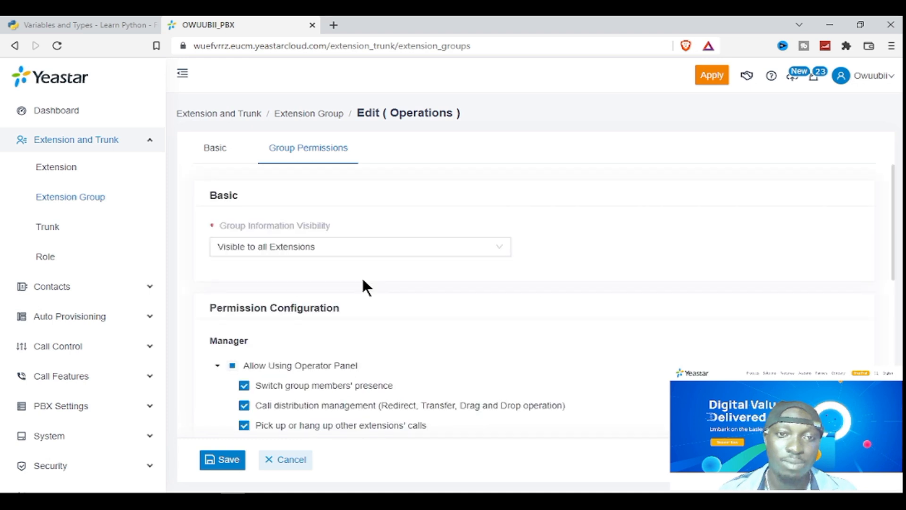
click(50, 232)
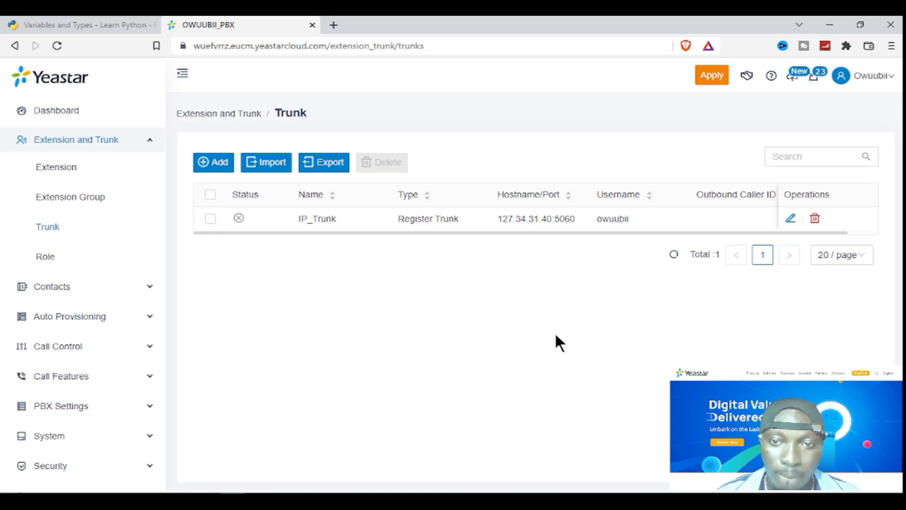
Open the IP_Trunk register trunk's edit page from its Trunk list row.
click(792, 219)
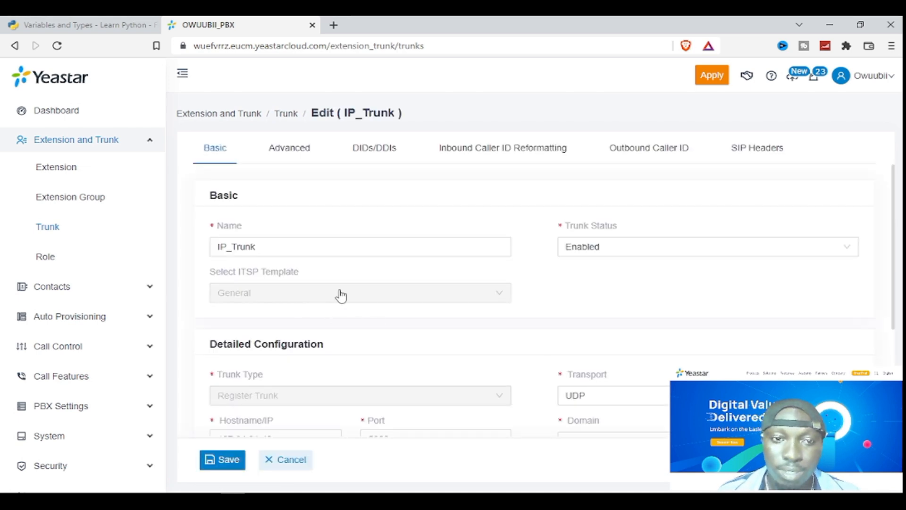
Review the Basic tab, leaving the trunk name IP_Trunk unchanged.
scroll(345, 333, down, 2)
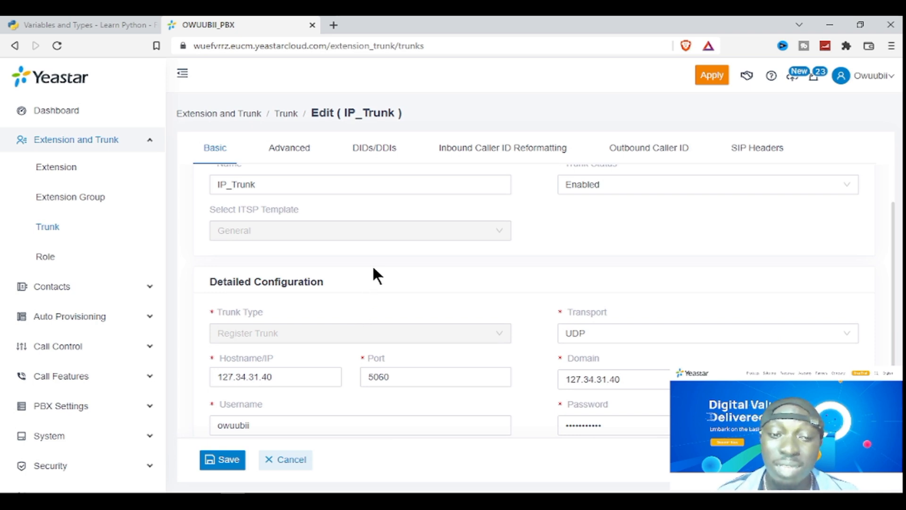
scroll(378, 264, up, 2)
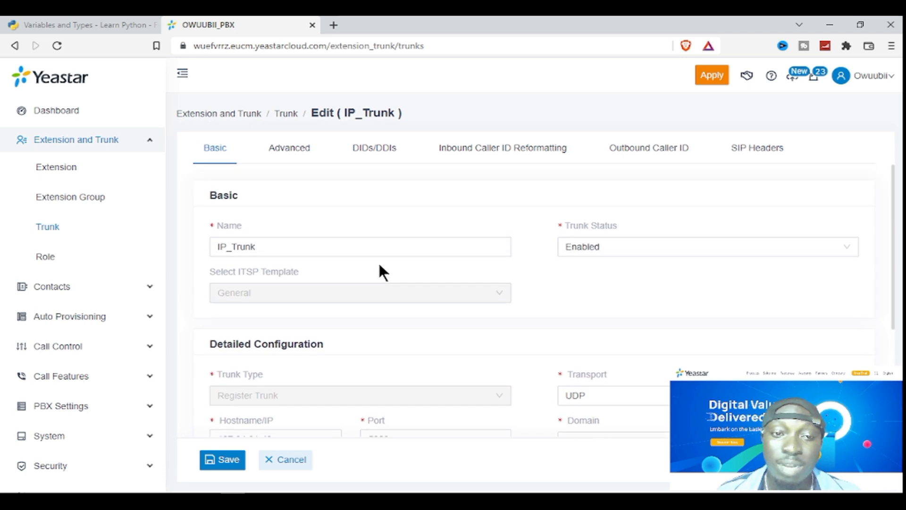
click(376, 245)
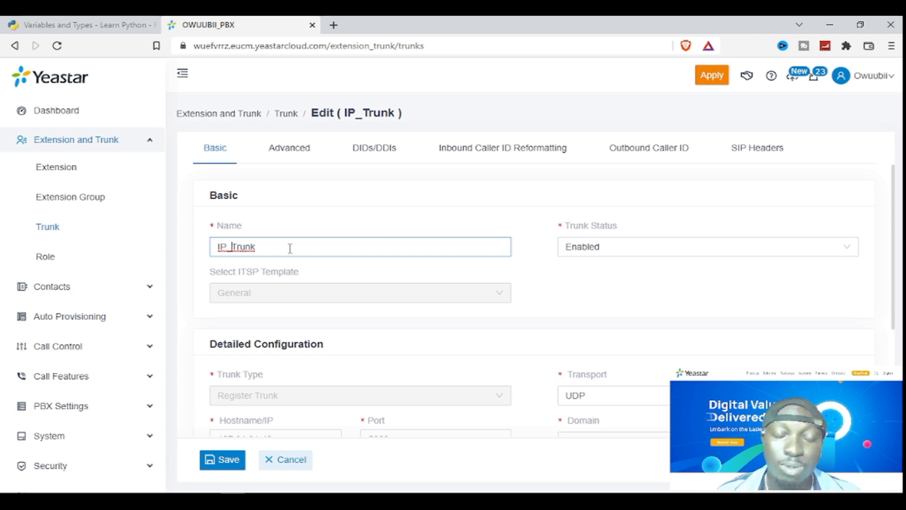
key(Left)
key(Left)
key(Left)
key(Left)
key(Left)
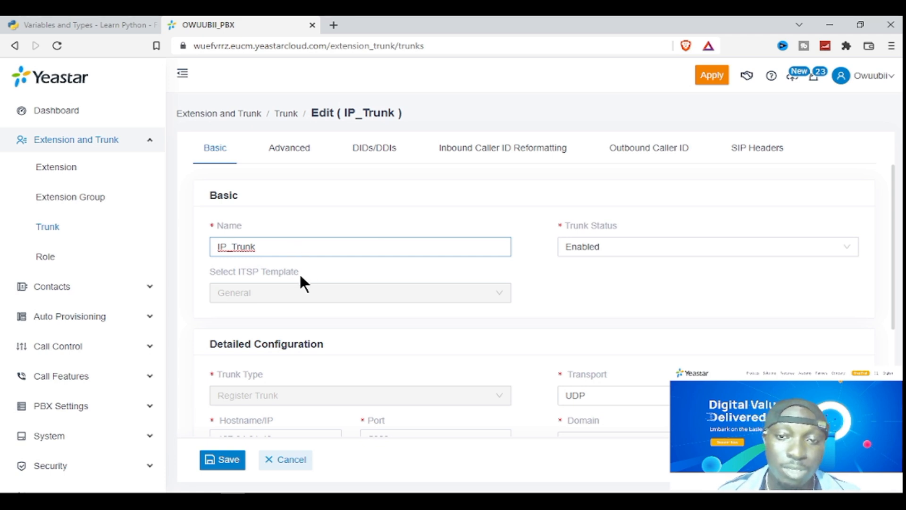
click(516, 259)
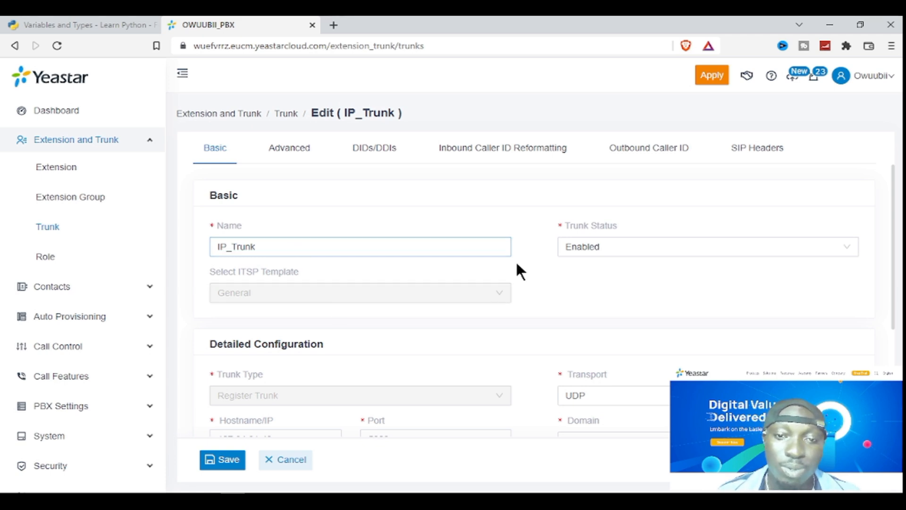
click(283, 248)
scroll(273, 231, down, 3)
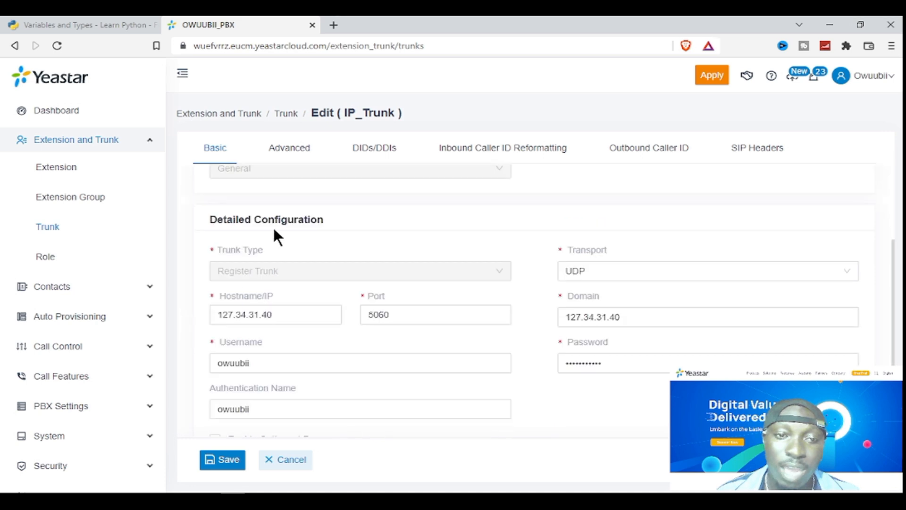
scroll(274, 231, up, 3)
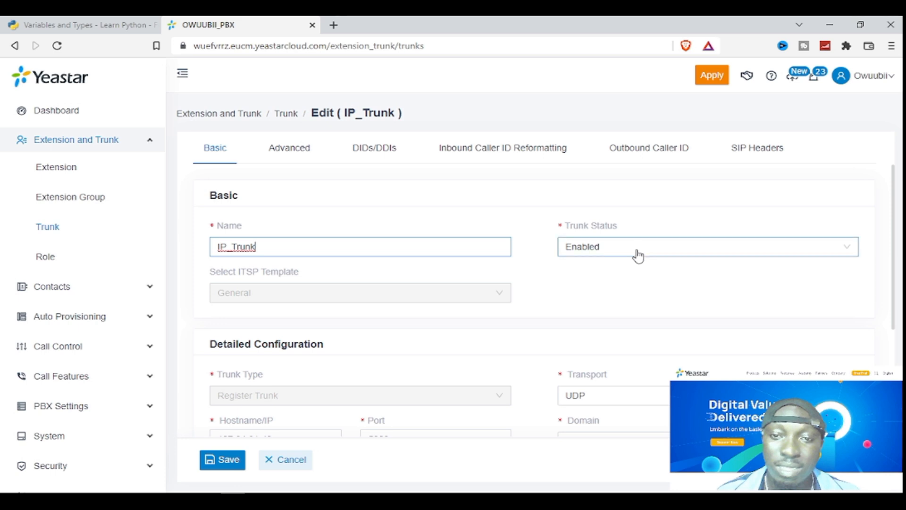
scroll(508, 313, down, 1)
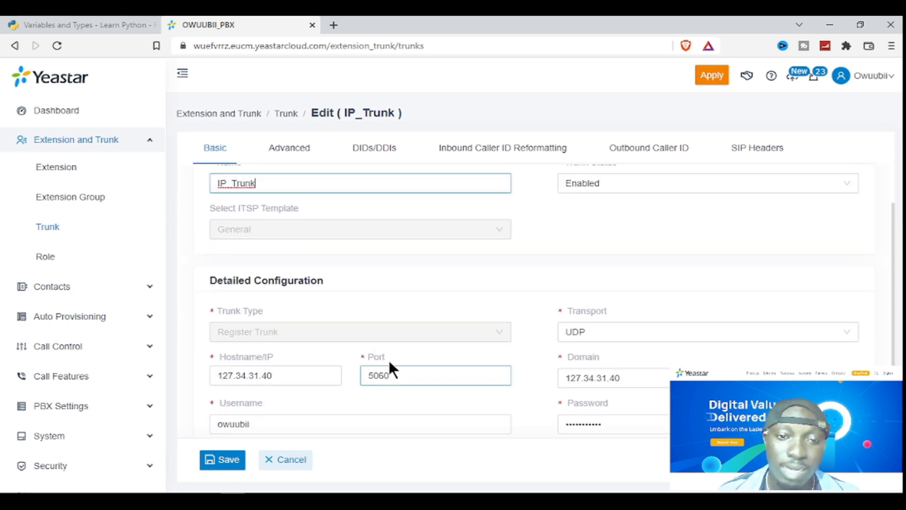
scroll(387, 359, down, 2)
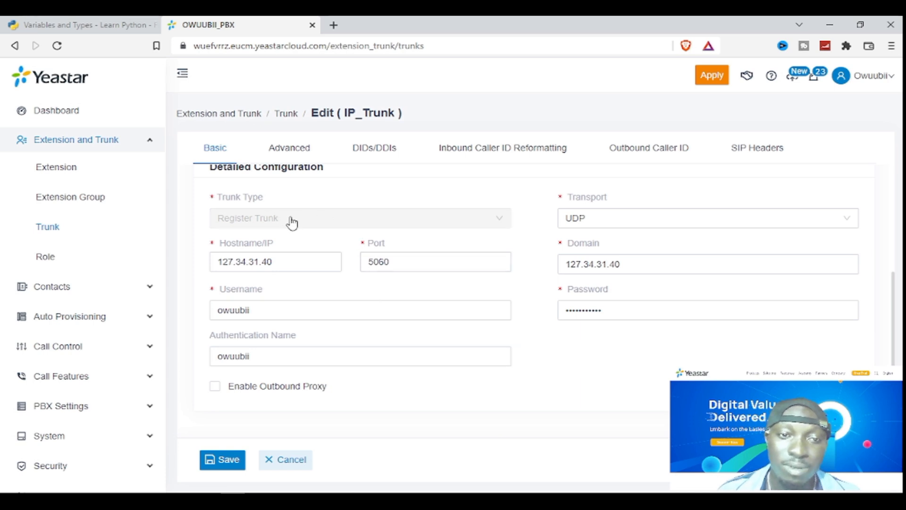
Check hostname 127.34.31.40, port 5060 and the domain, keeping UDP as the transport.
click(286, 261)
drag(303, 263, 218, 262)
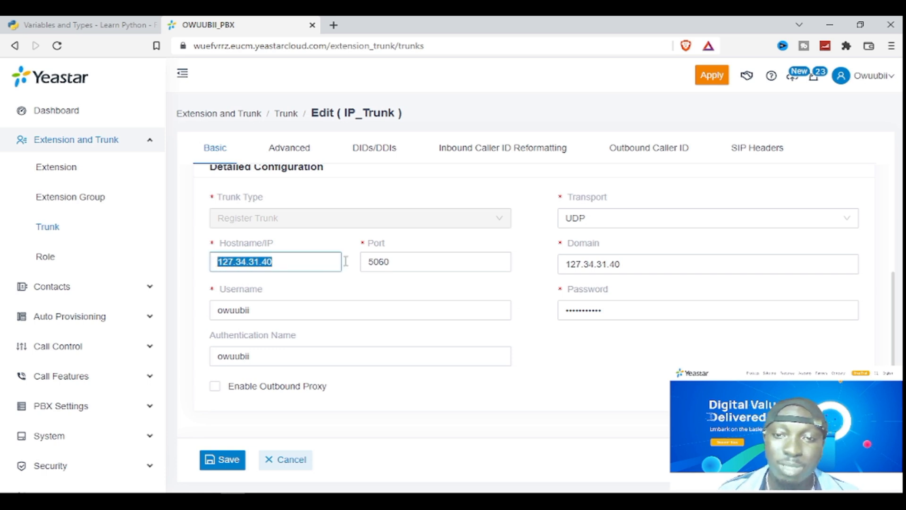
click(632, 262)
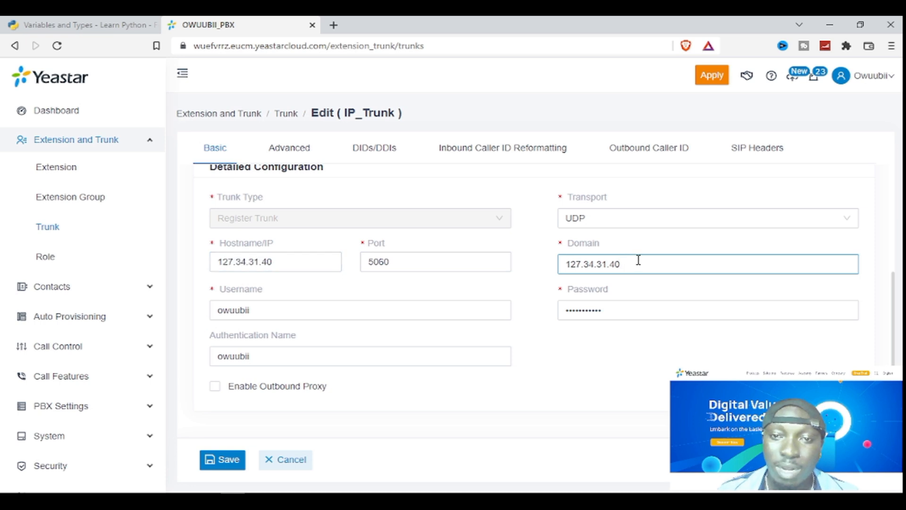
click(614, 221)
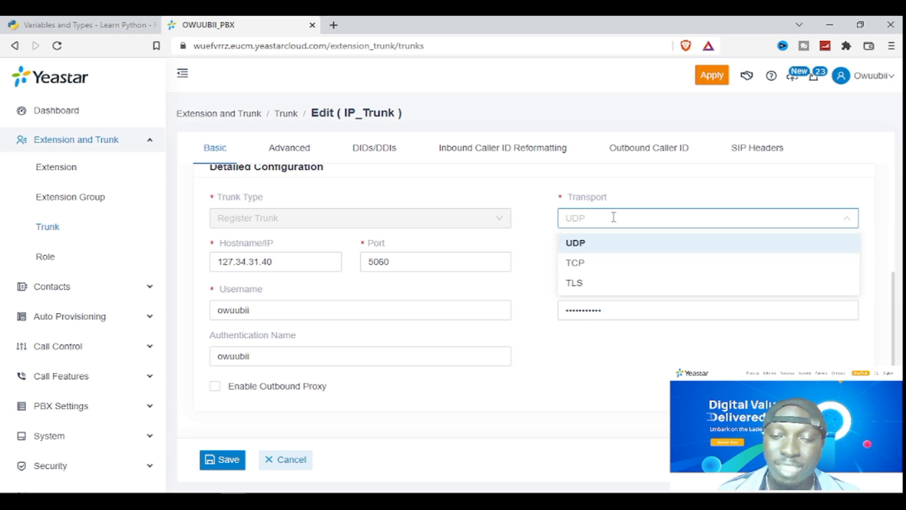
click(621, 197)
click(333, 357)
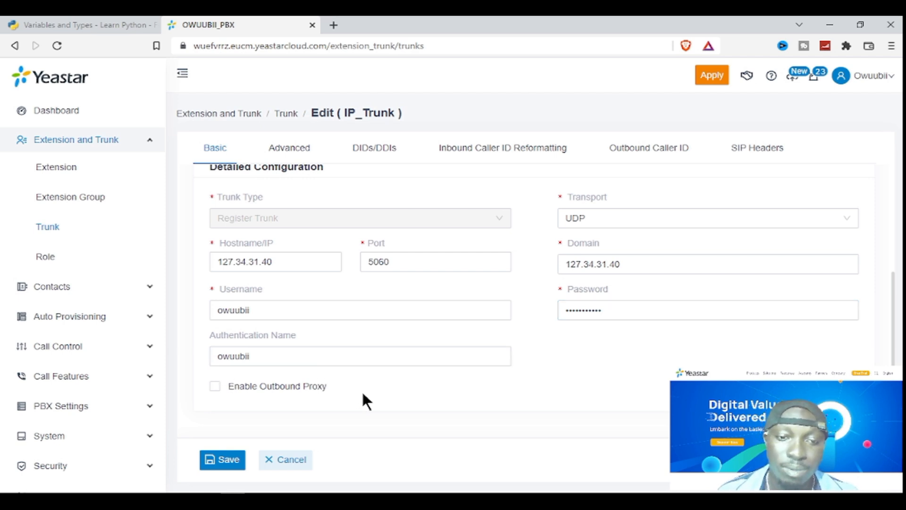
Toggle Enable Outbound Proxy on and back off, then go to the Advanced tab.
click(216, 388)
click(215, 388)
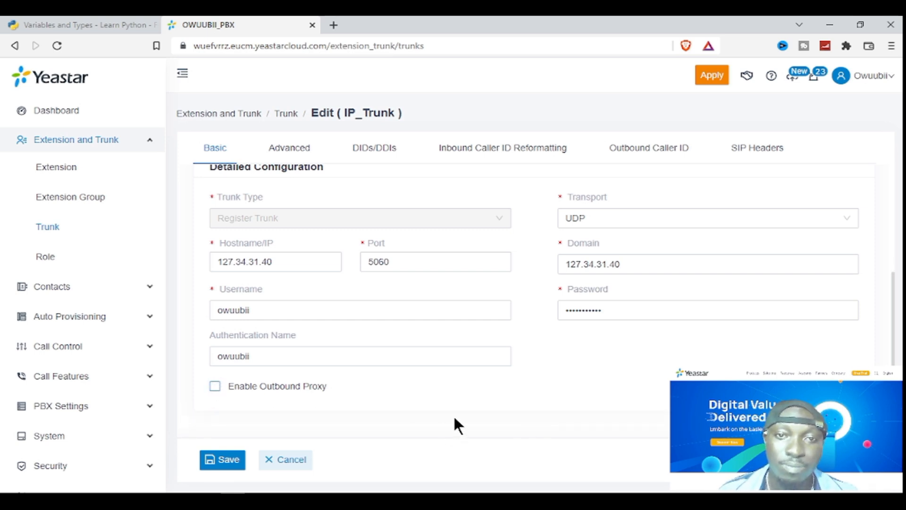
scroll(453, 415, up, 4)
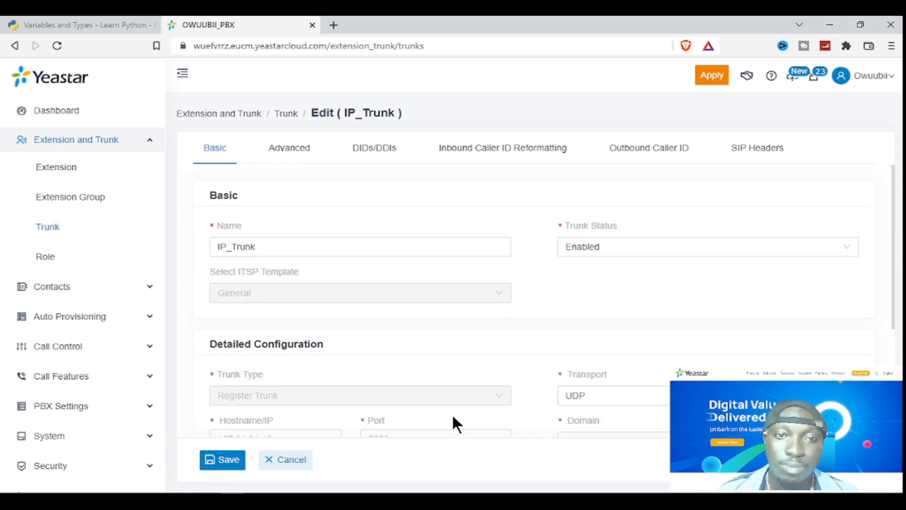
click(298, 151)
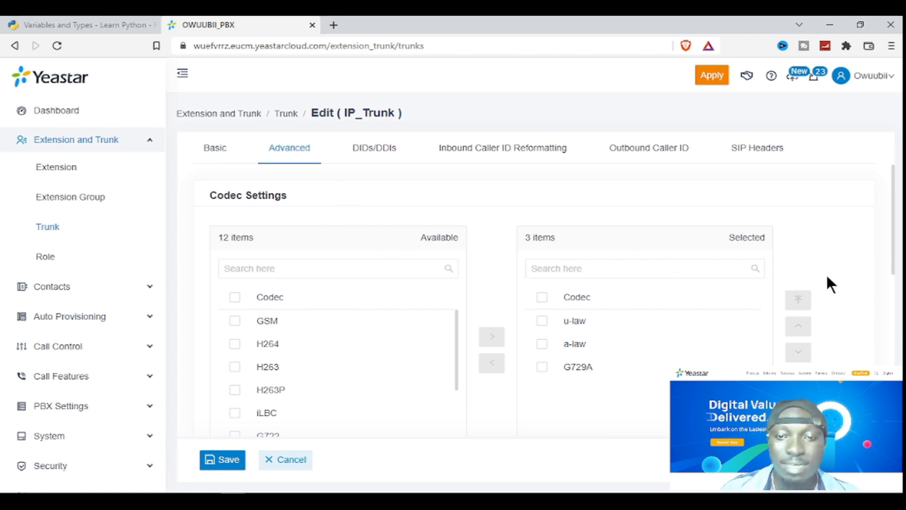
Scroll the Advanced tab down to VoIP Settings showing DTMF Mode, DTMF fmtp and Qualify.
scroll(827, 274, down, 8)
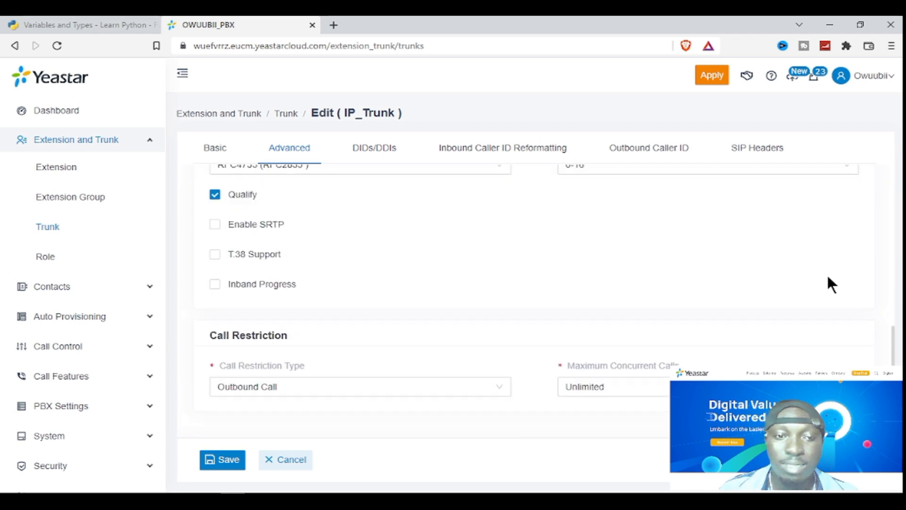
scroll(827, 276, up, 3)
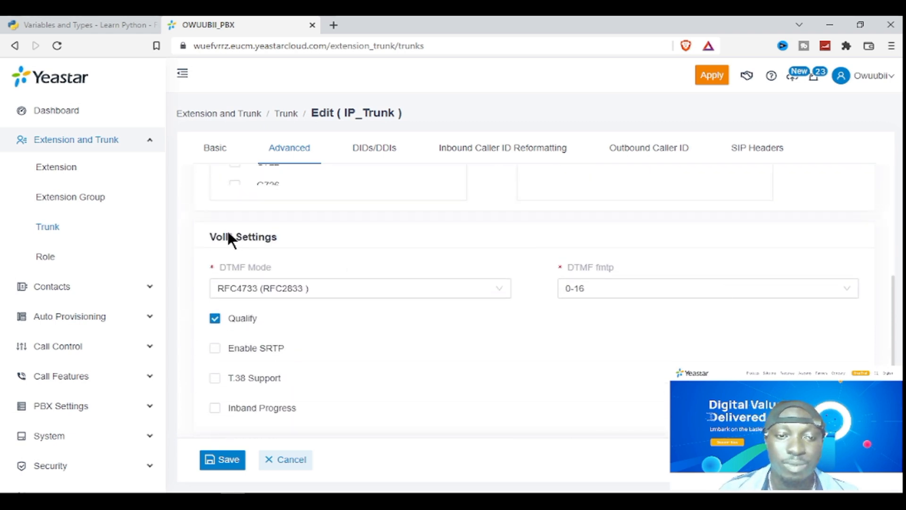
scroll(293, 253, up, 5)
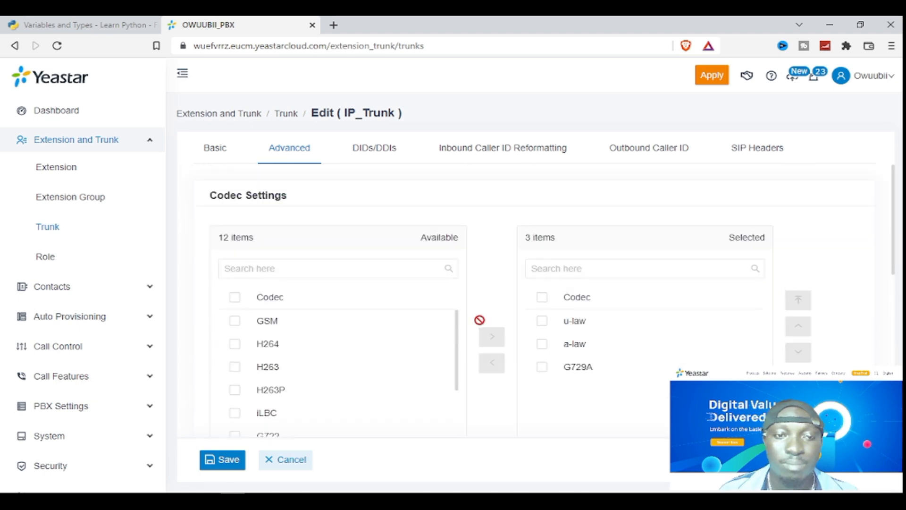
scroll(465, 333, down, 1)
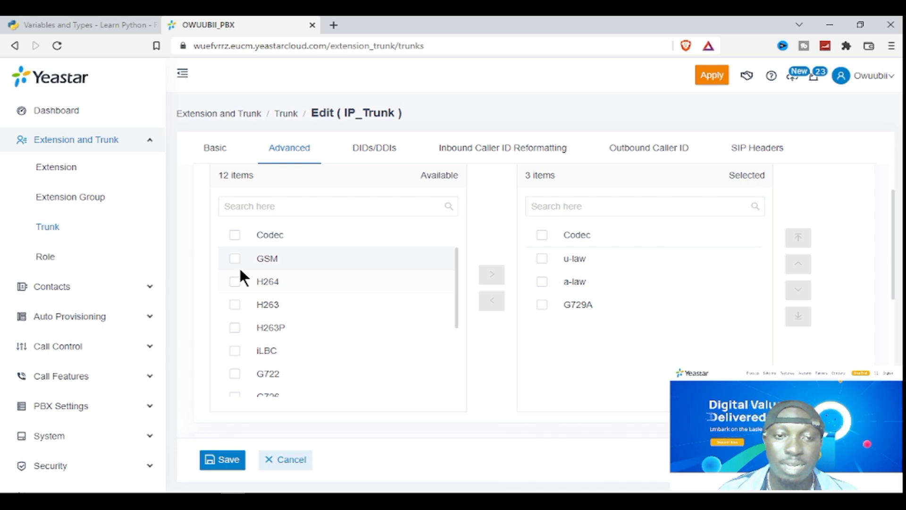
scroll(599, 354, down, 5)
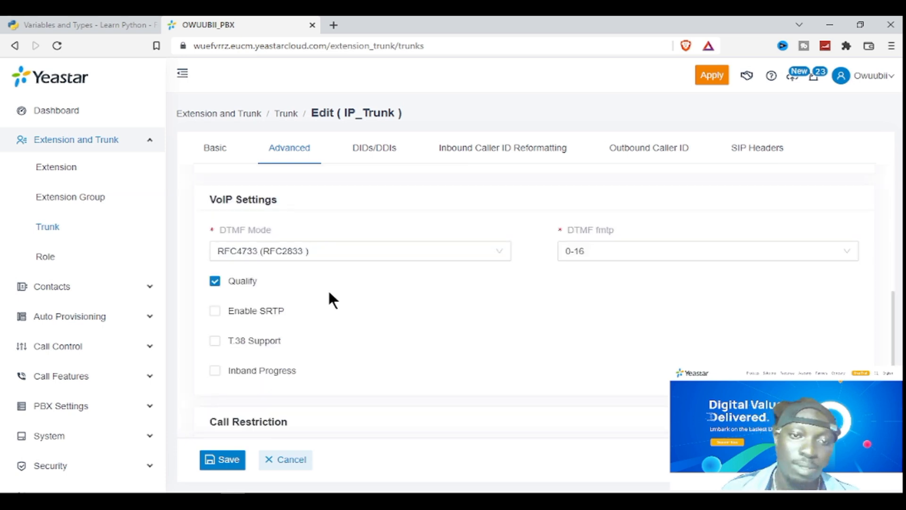
Check the DTMF Mode options without changing the current mode.
mouse_move(257, 236)
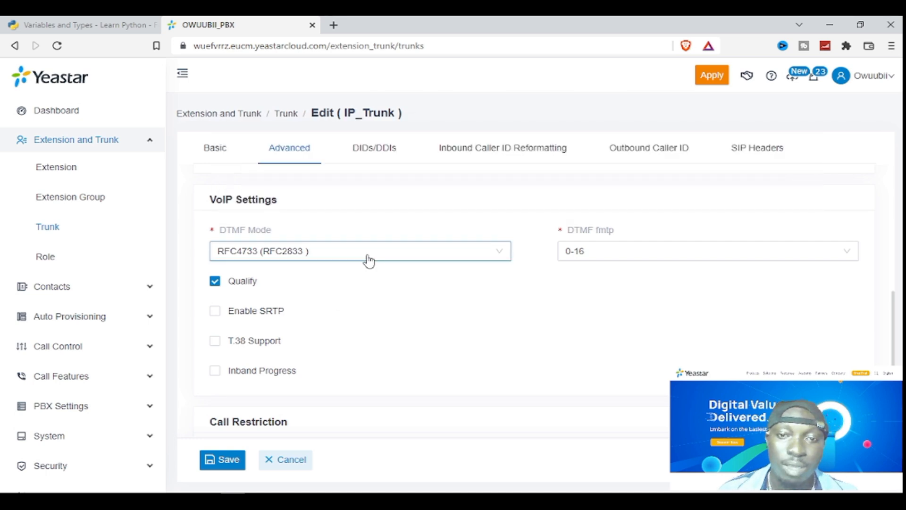
click(367, 255)
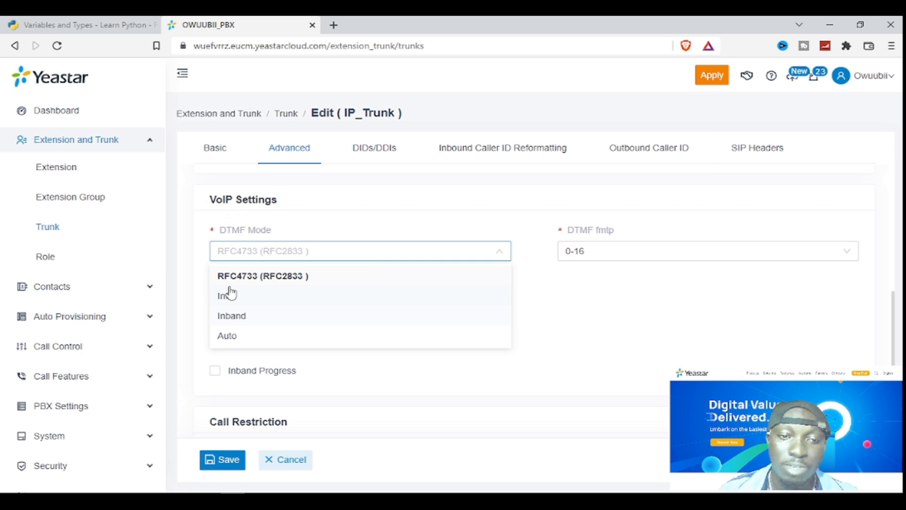
click(630, 301)
scroll(631, 301, down, 1)
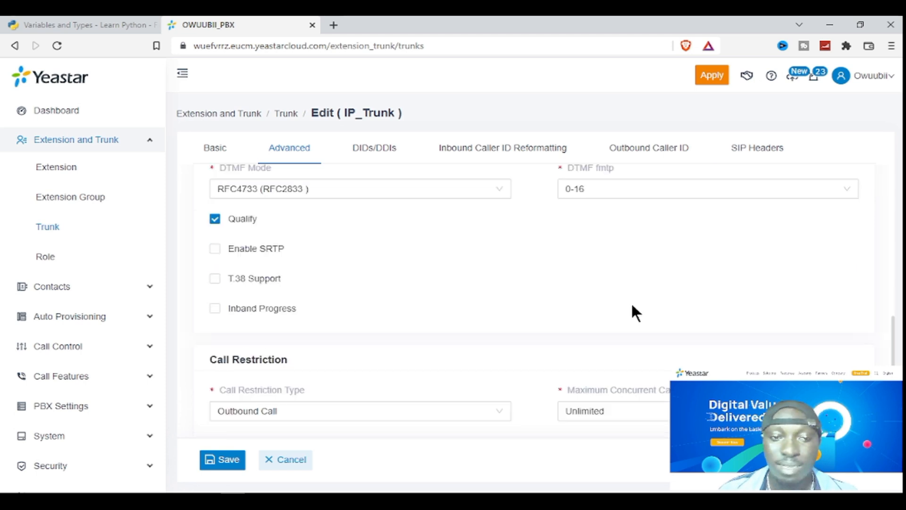
scroll(631, 302, down, 1)
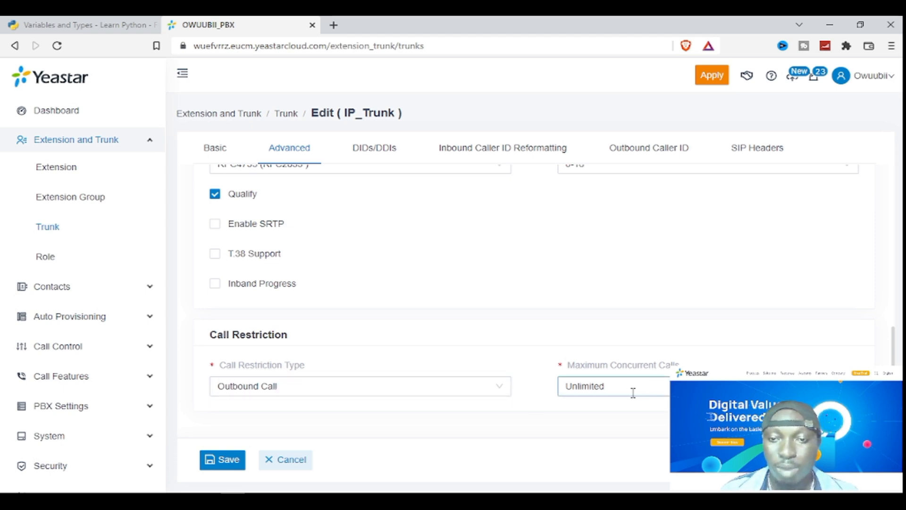
Keep call restriction Outbound Call and Unlimited concurrent calls, then open the DIDs/DDIs tab.
click(467, 385)
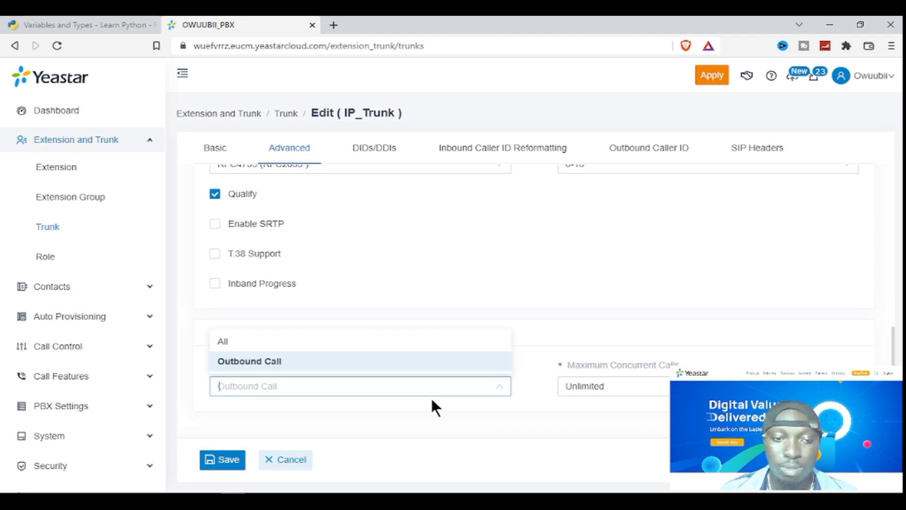
click(557, 263)
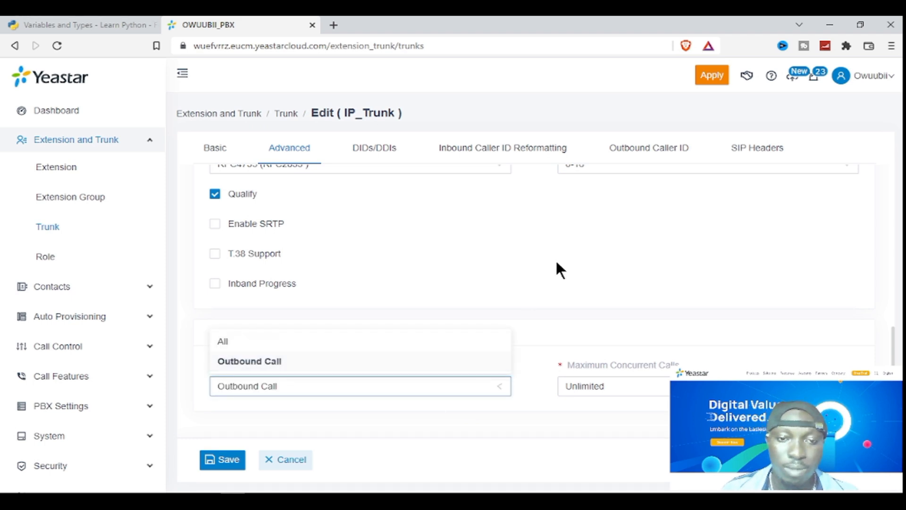
click(623, 385)
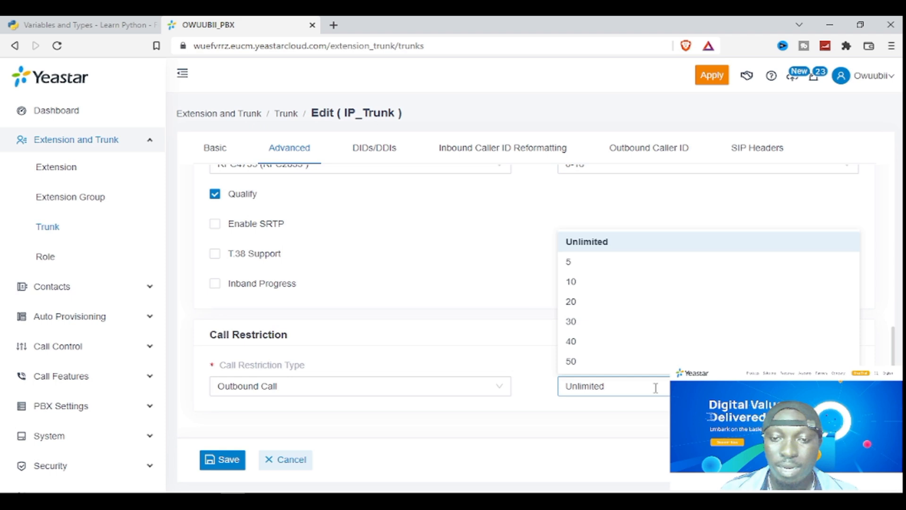
click(533, 311)
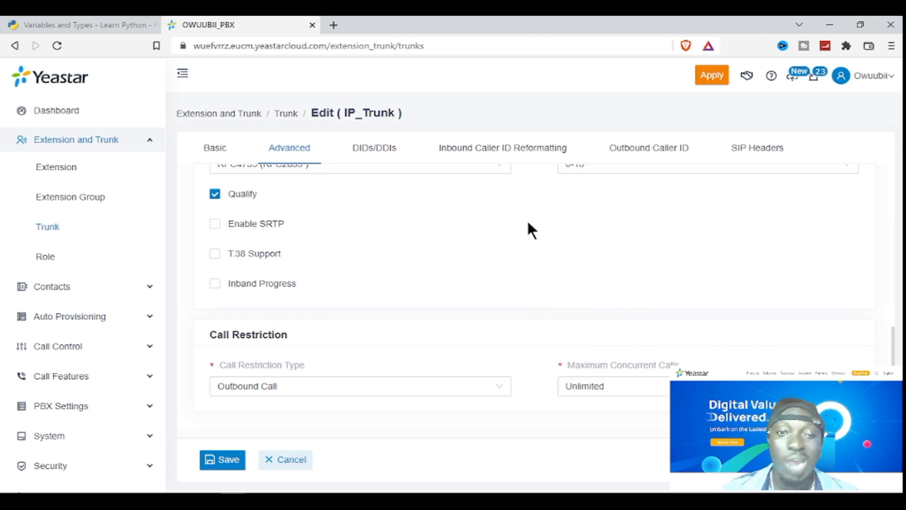
scroll(538, 217, up, 10)
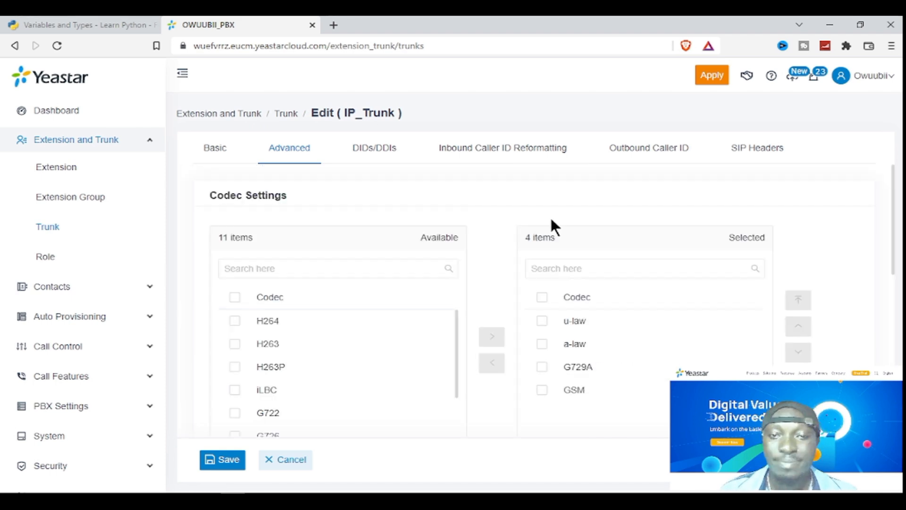
click(373, 151)
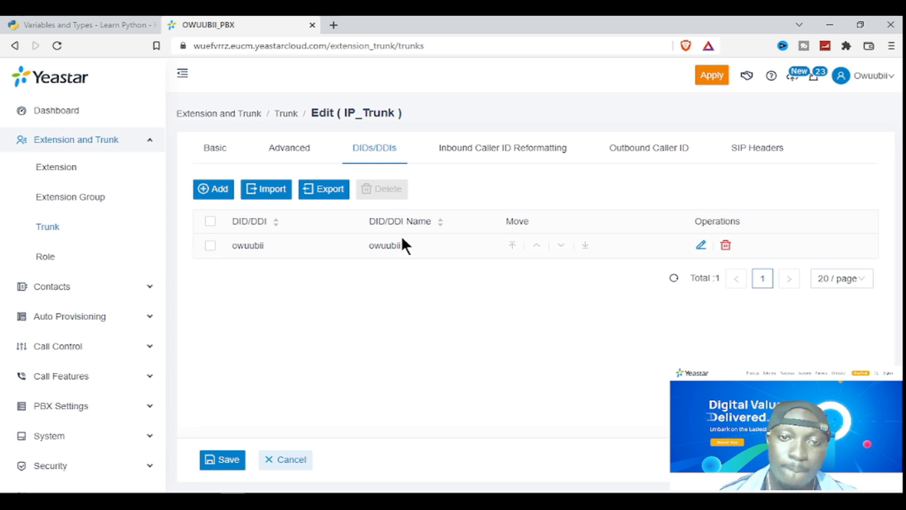
click(702, 246)
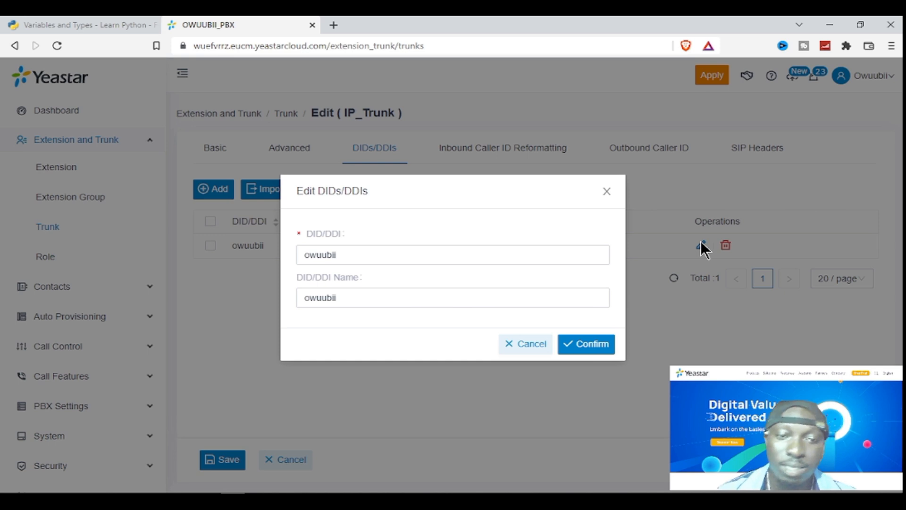
click(538, 347)
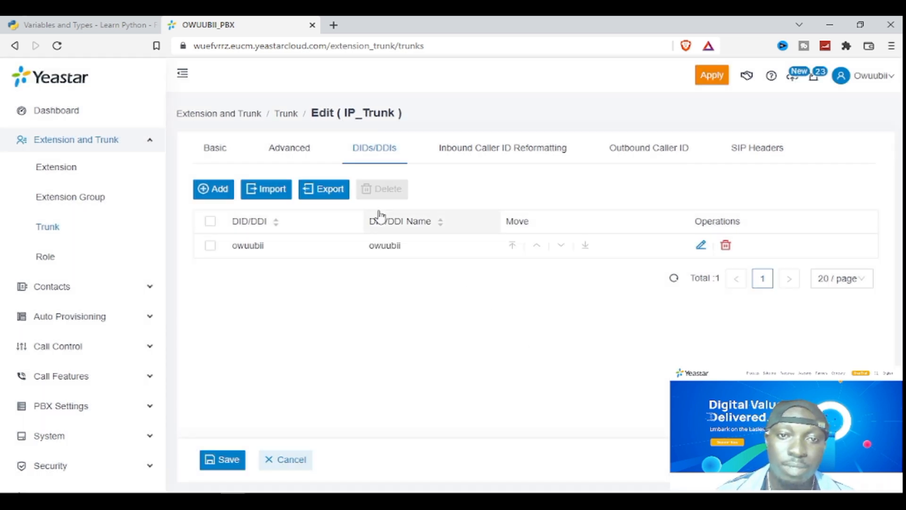
Enter the account username as both the general Outbound Caller ID and Outbound Caller ID Name.
click(498, 151)
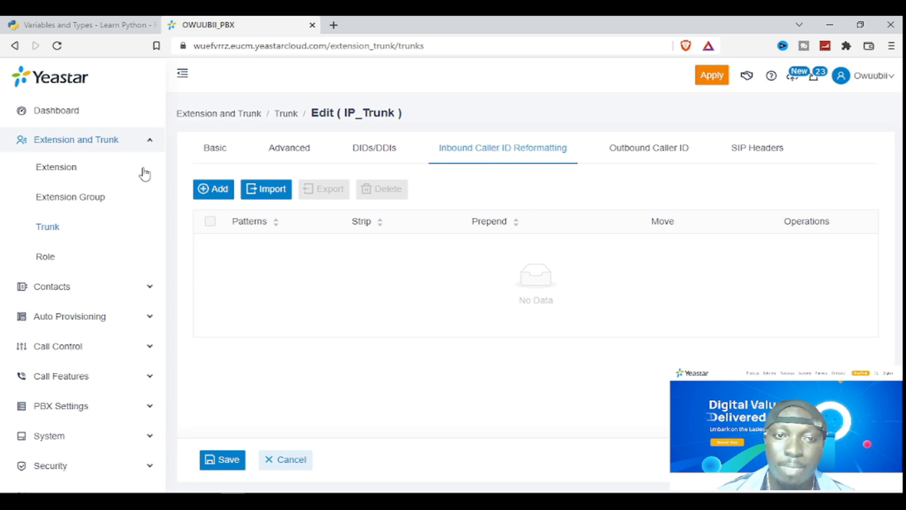
click(210, 190)
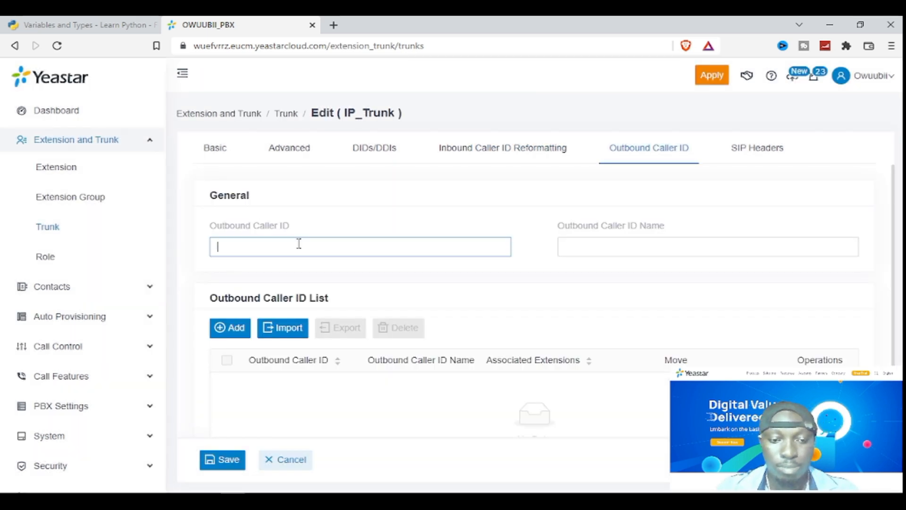
text(owuubii)
key(Tab)
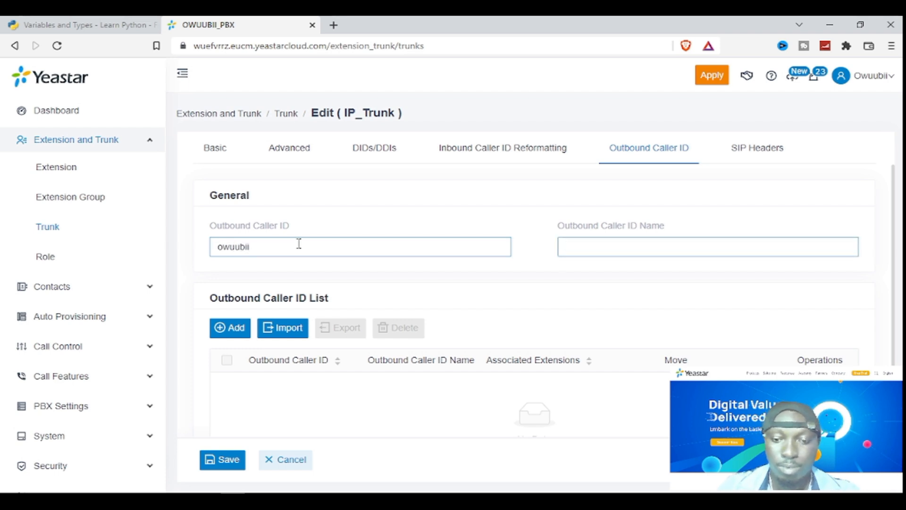
text(owuubii)
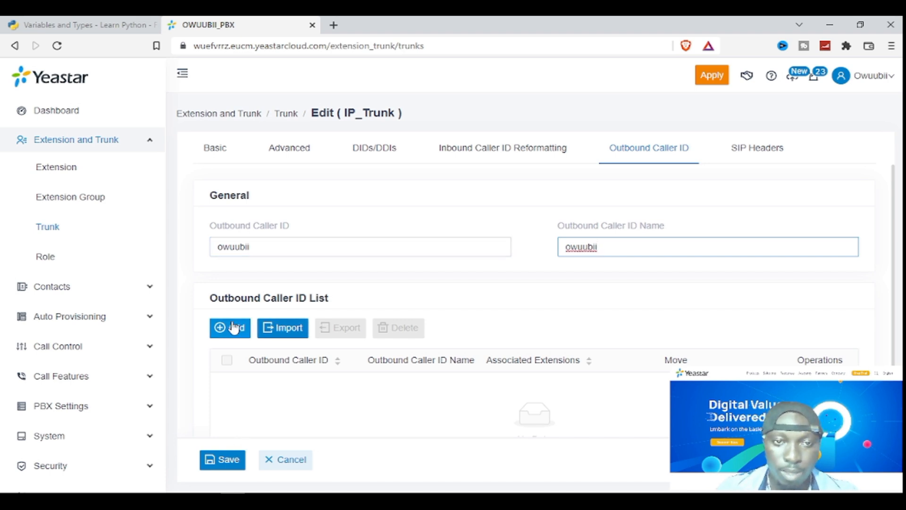
Save IP_Trunk, then reopen it at its still-empty Outbound Caller ID list.
click(223, 460)
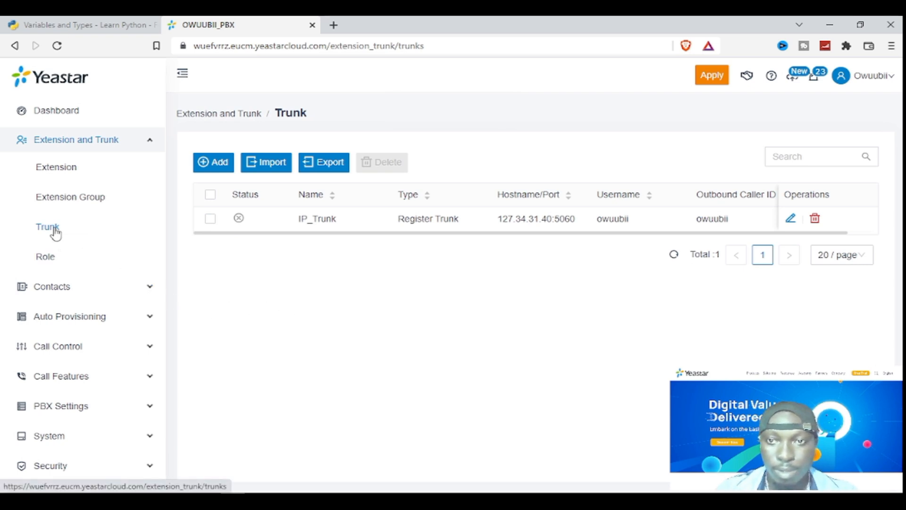
click(626, 215)
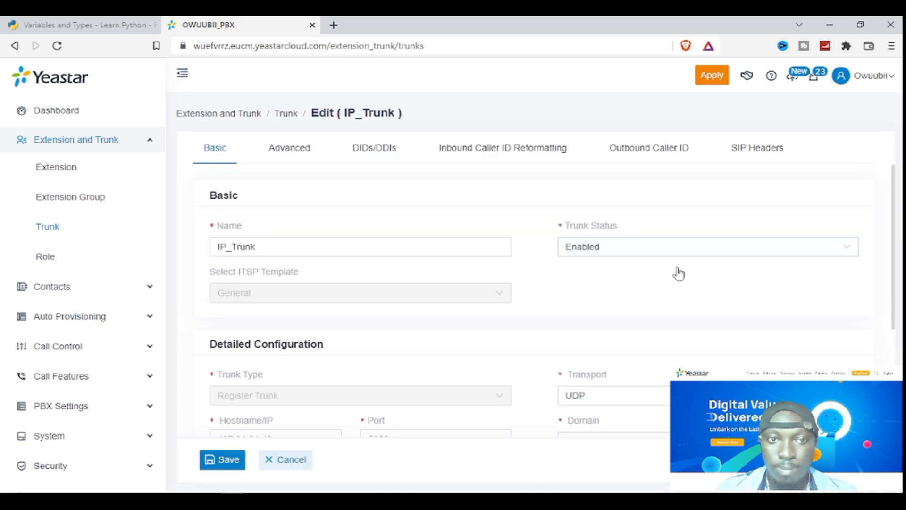
click(643, 149)
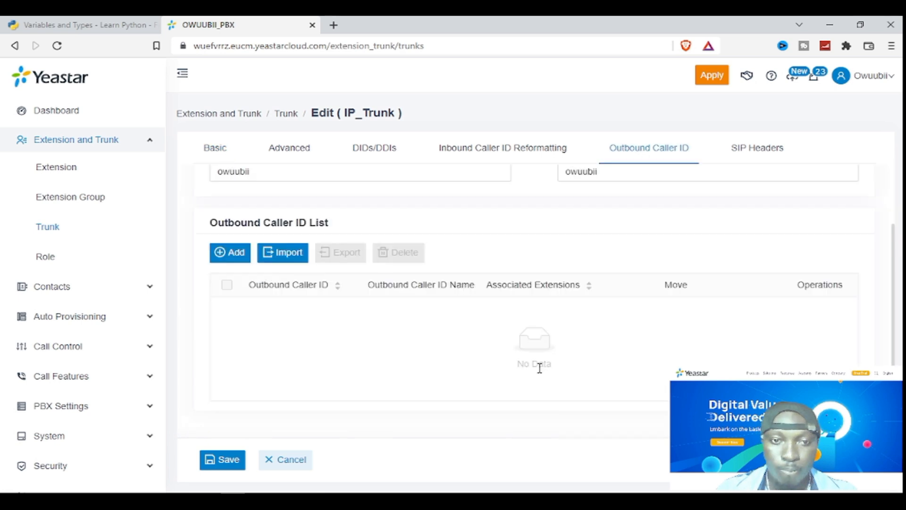
scroll(539, 368, up, 1)
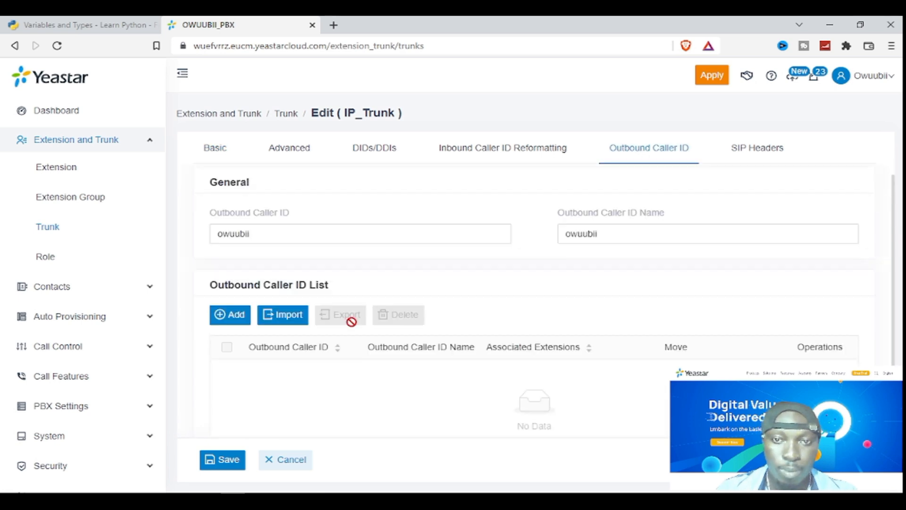
Open the Add Outbound Caller ID form, keeping Shared Outbound Caller ID, and browse Associated Extensions.
click(234, 319)
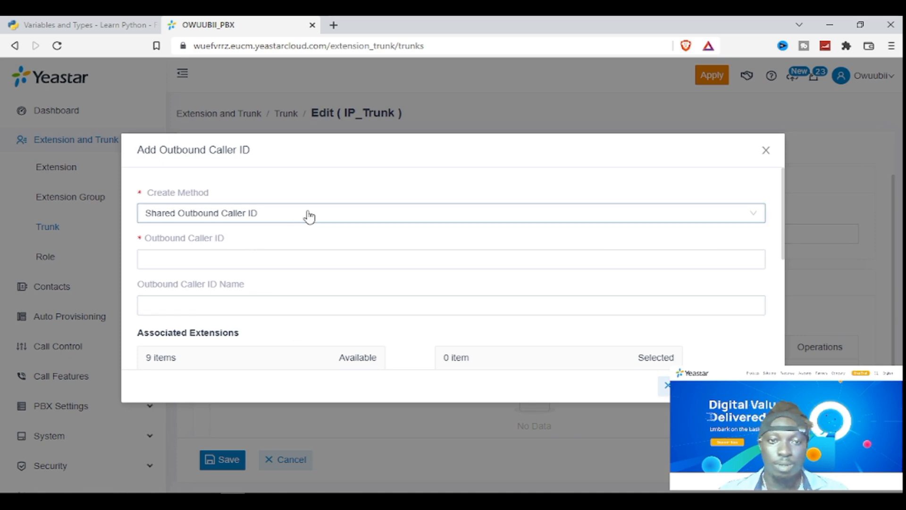
mouse_move(185, 193)
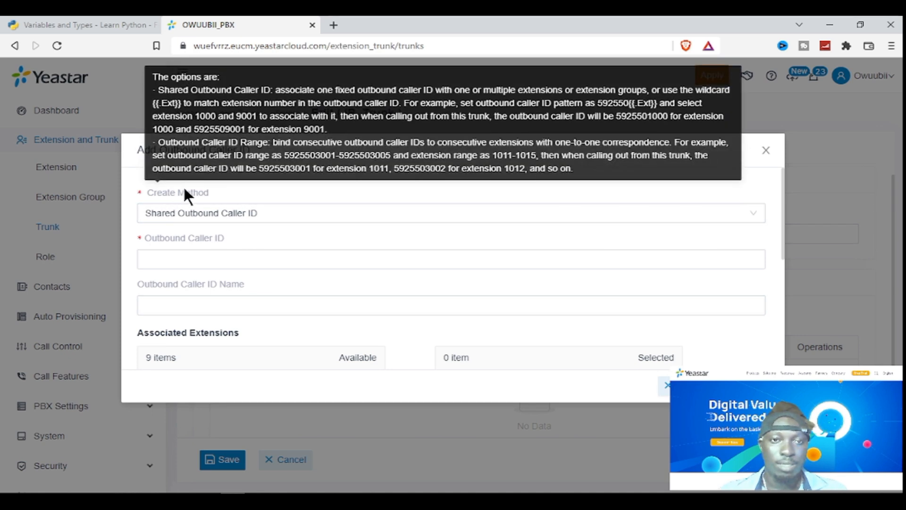
click(301, 218)
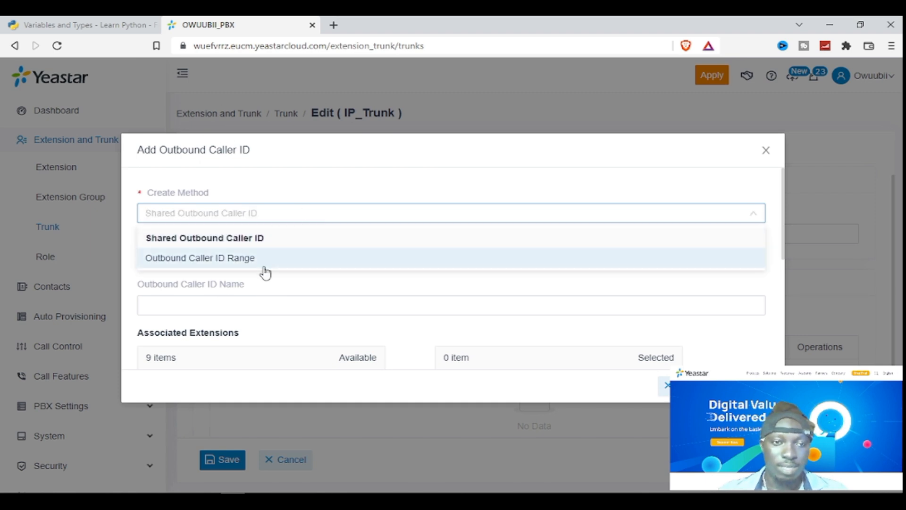
click(319, 207)
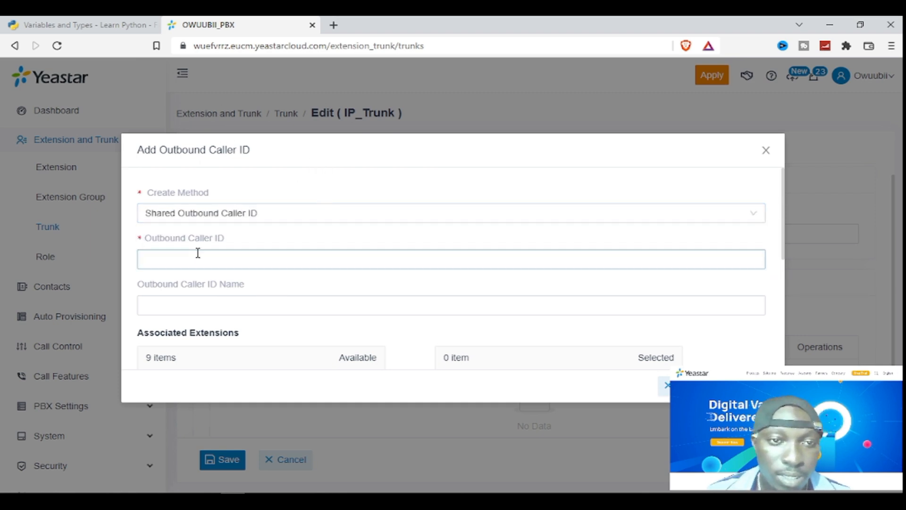
click(325, 258)
scroll(340, 267, down, 1)
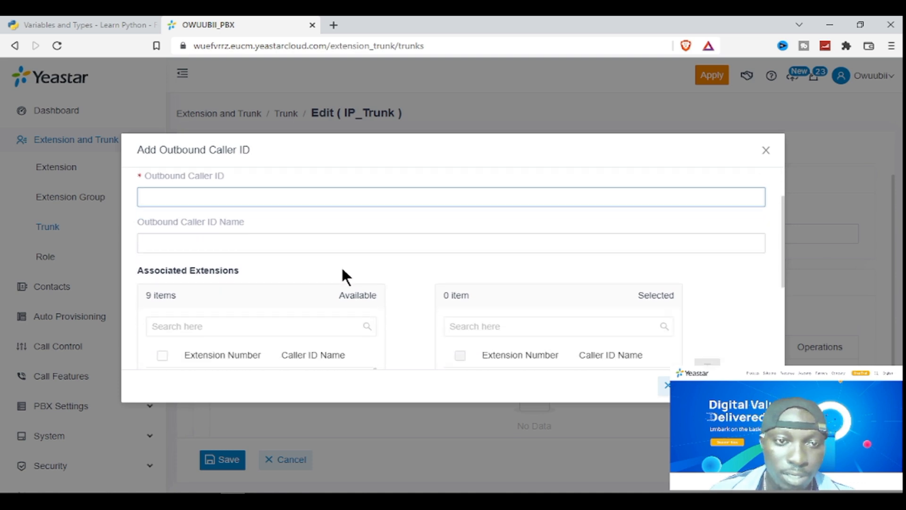
scroll(342, 270, down, 3)
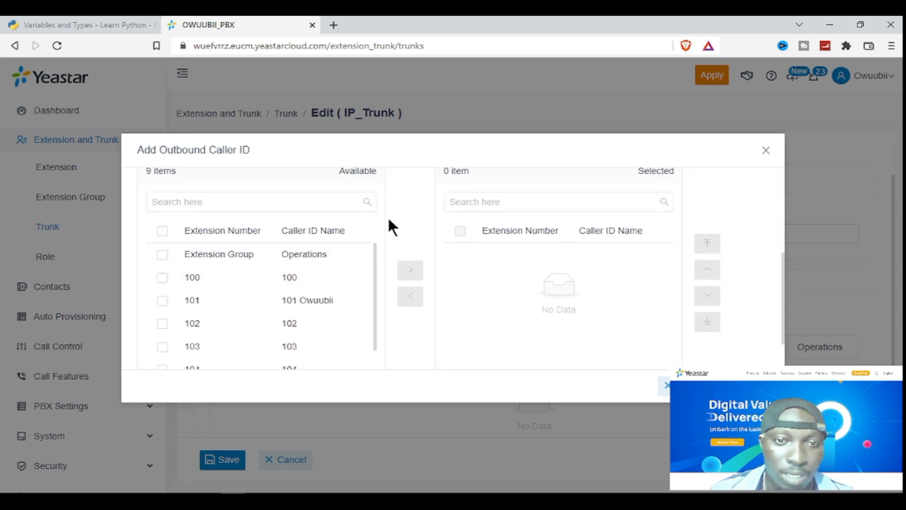
scroll(390, 224, up, 4)
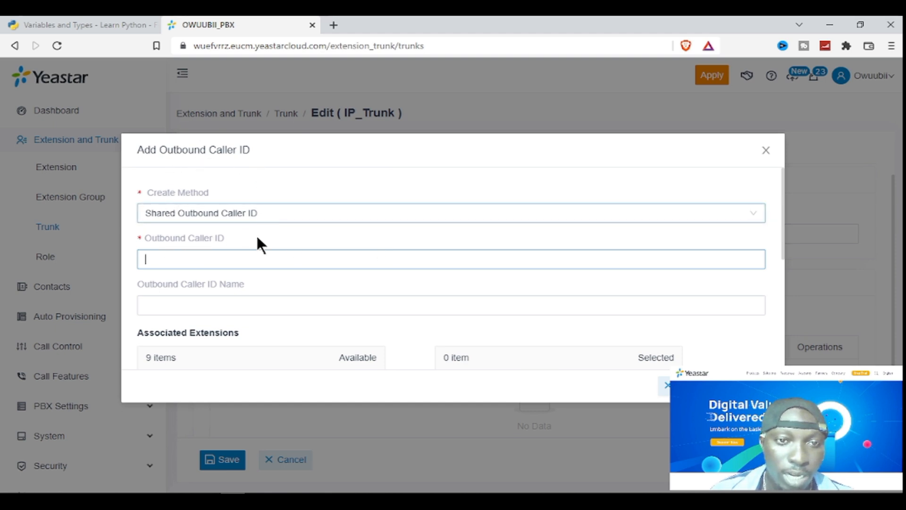
scroll(278, 302, down, 3)
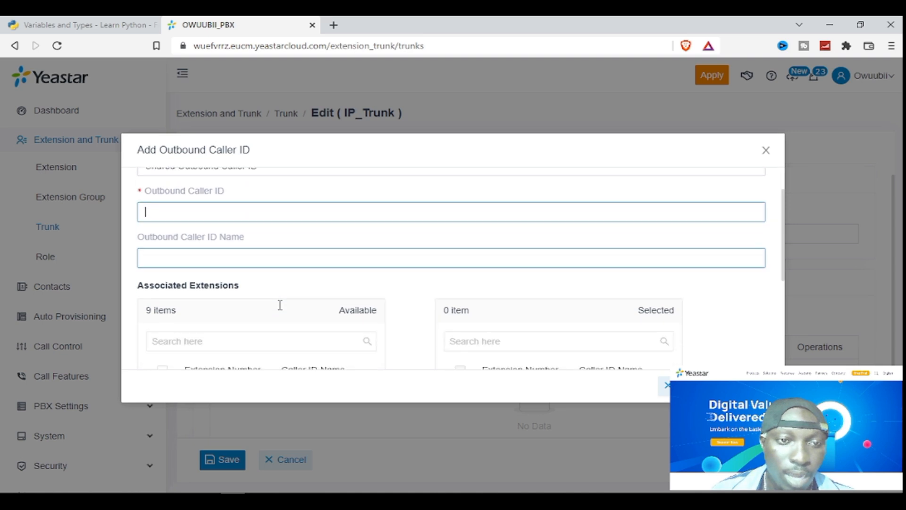
click(413, 214)
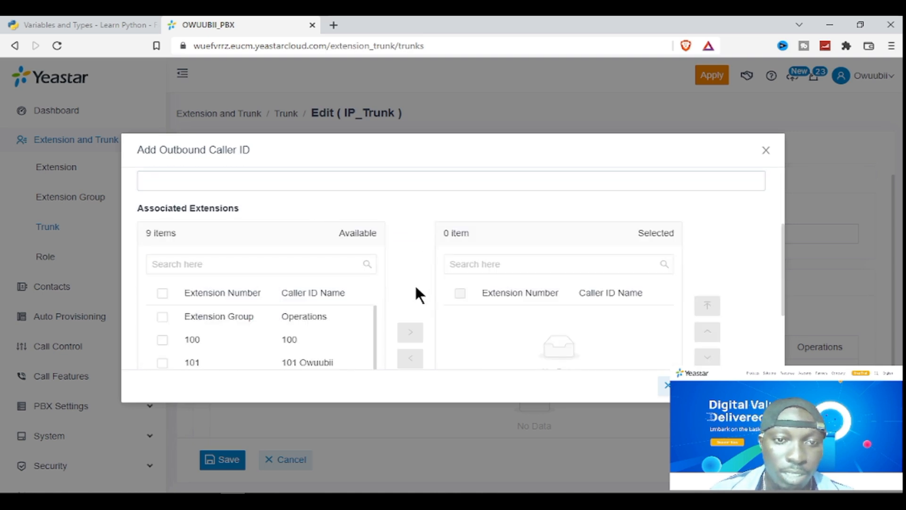
scroll(419, 295, down, 2)
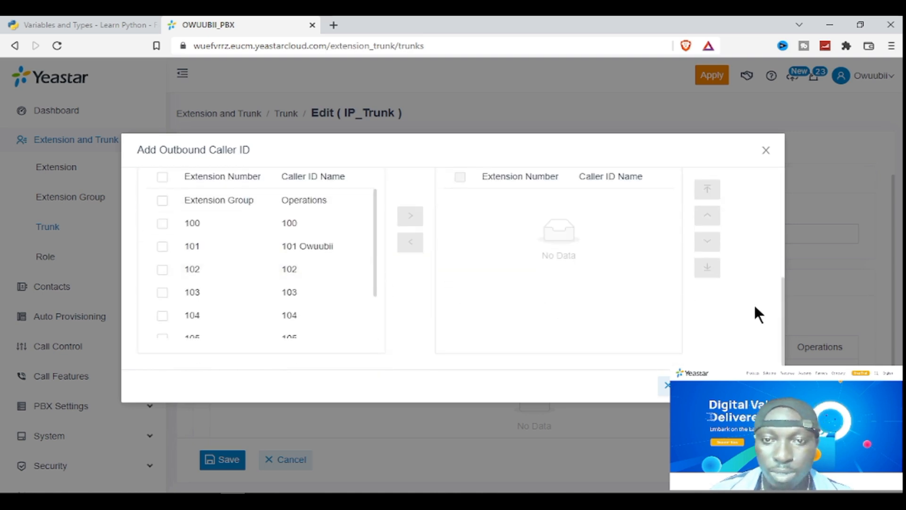
scroll(756, 307, up, 5)
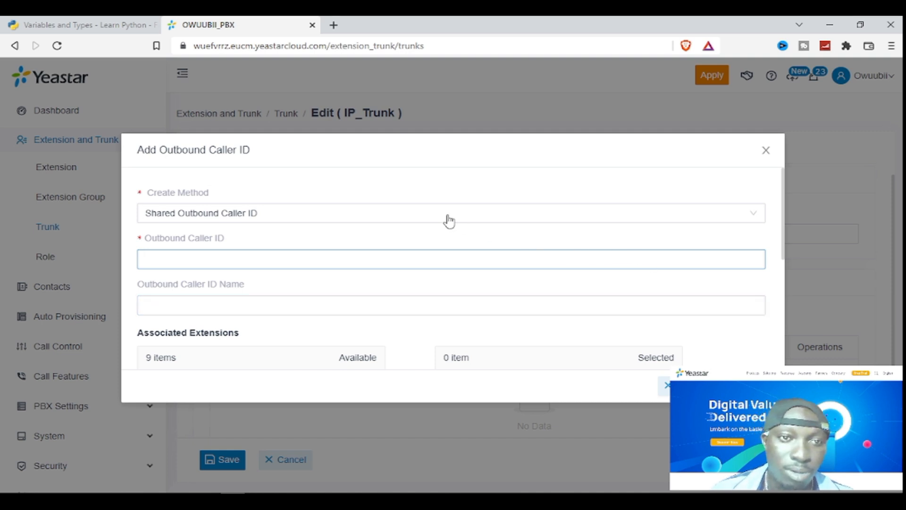
Close the form without adding a caller ID and move to the SIP Headers settings.
click(748, 344)
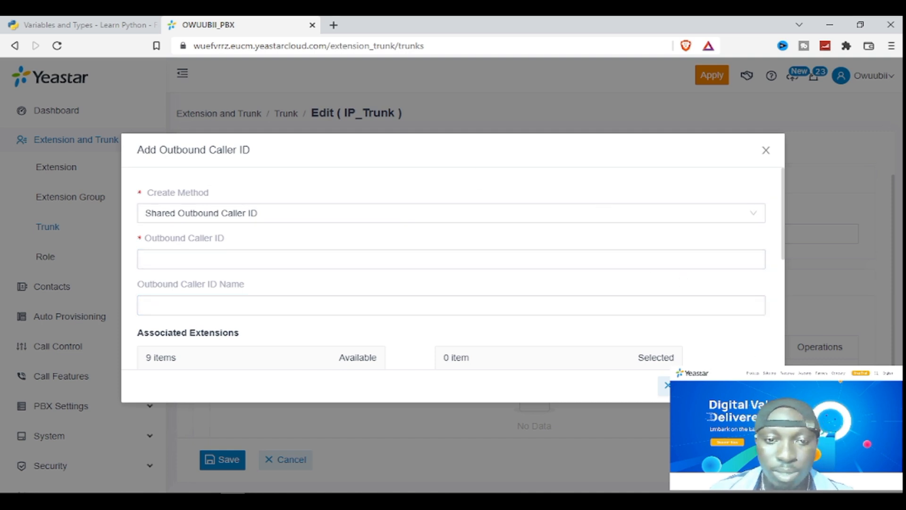
click(767, 150)
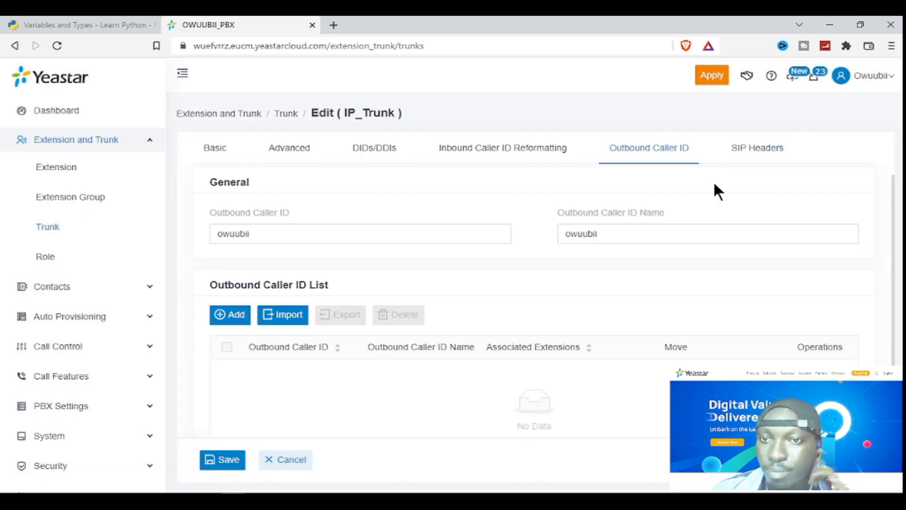
scroll(757, 263, down, 1)
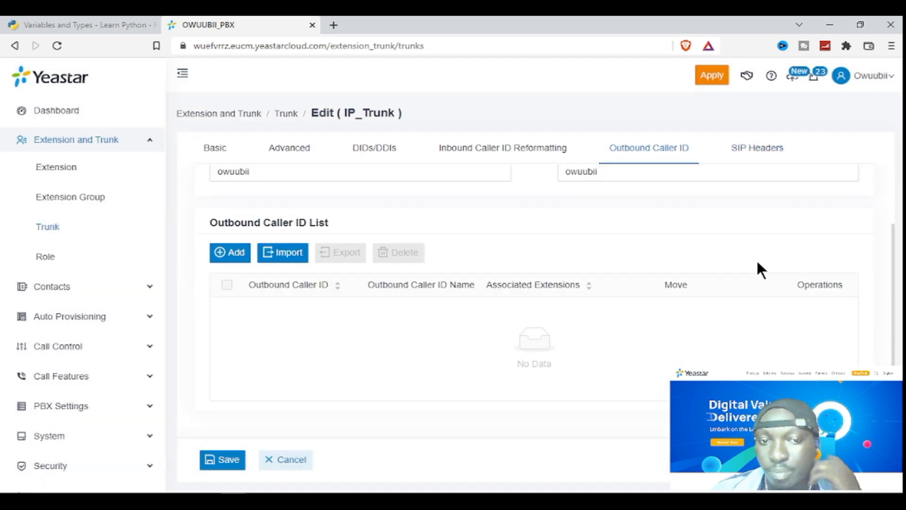
click(760, 149)
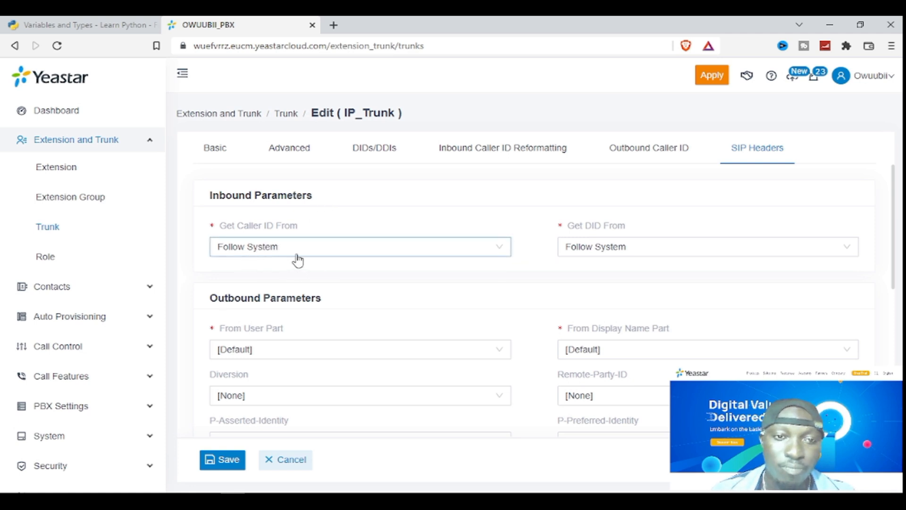
Check the Get Caller ID From options, keeping Follow System.
click(320, 250)
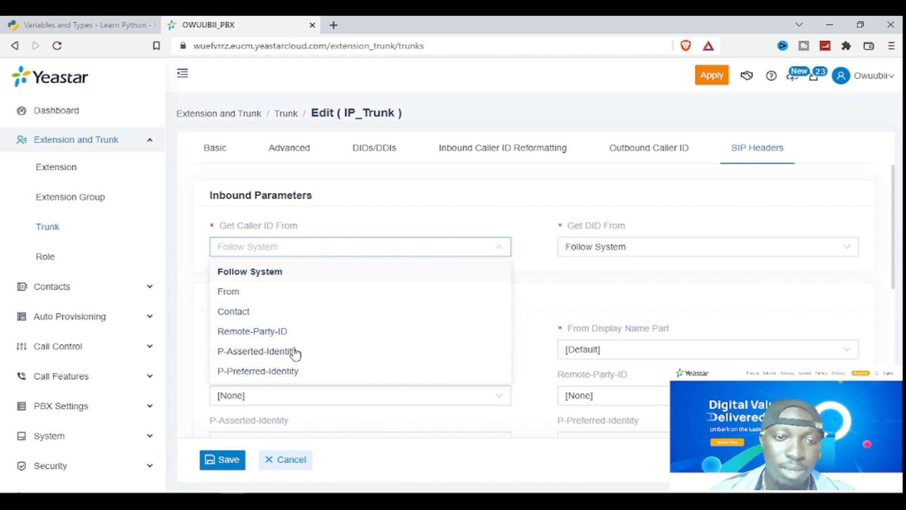
click(386, 195)
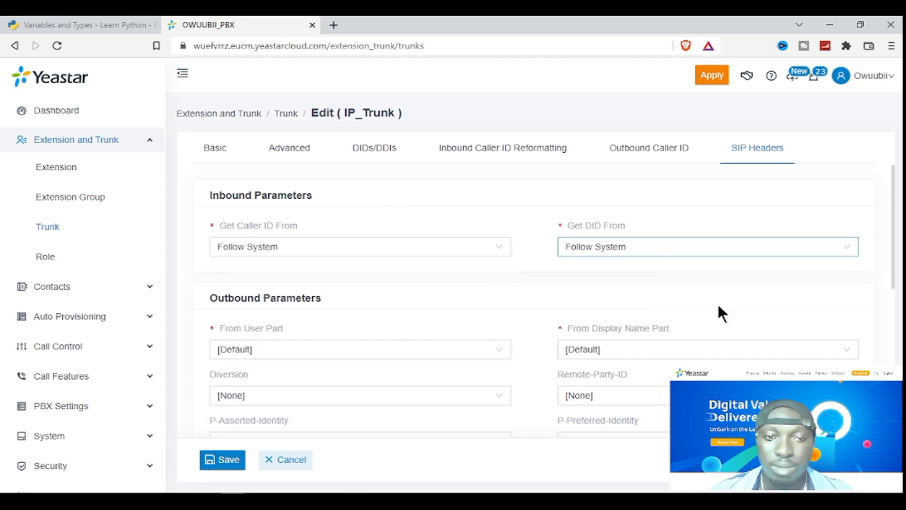
scroll(718, 302, down, 3)
scroll(734, 307, down, 5)
scroll(733, 308, up, 8)
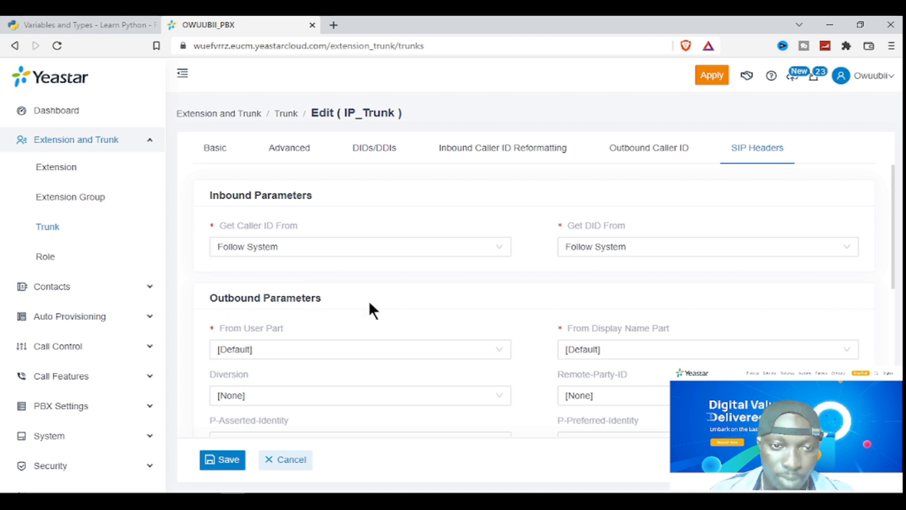
scroll(363, 311, down, 2)
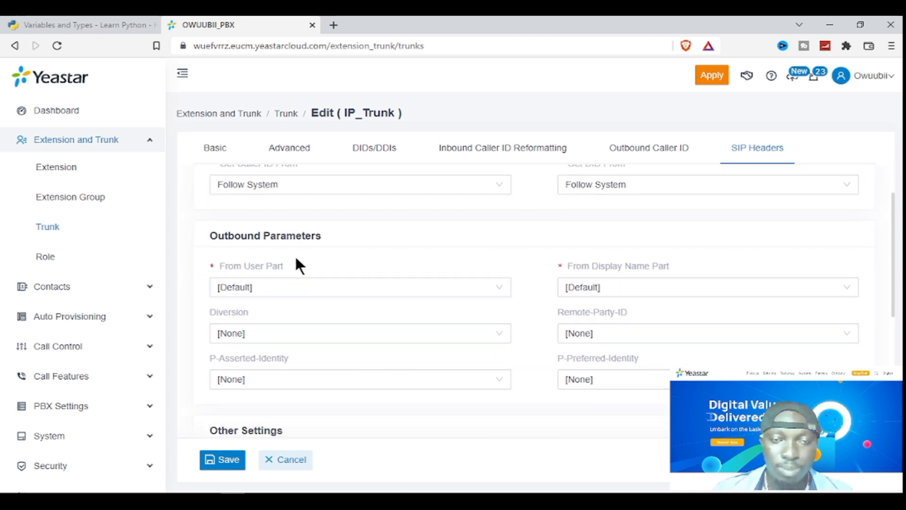
Review the From User Part and From Display Name Part options, keeping [Default].
mouse_move(289, 269)
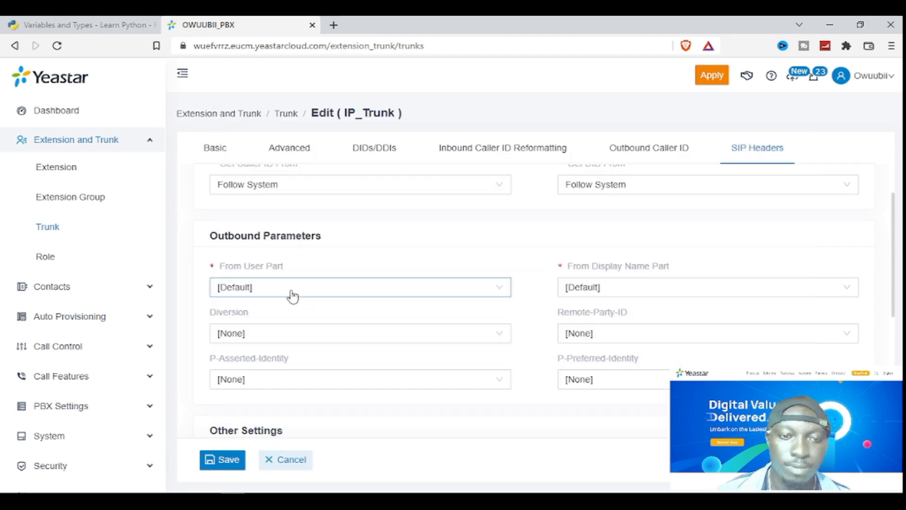
click(291, 295)
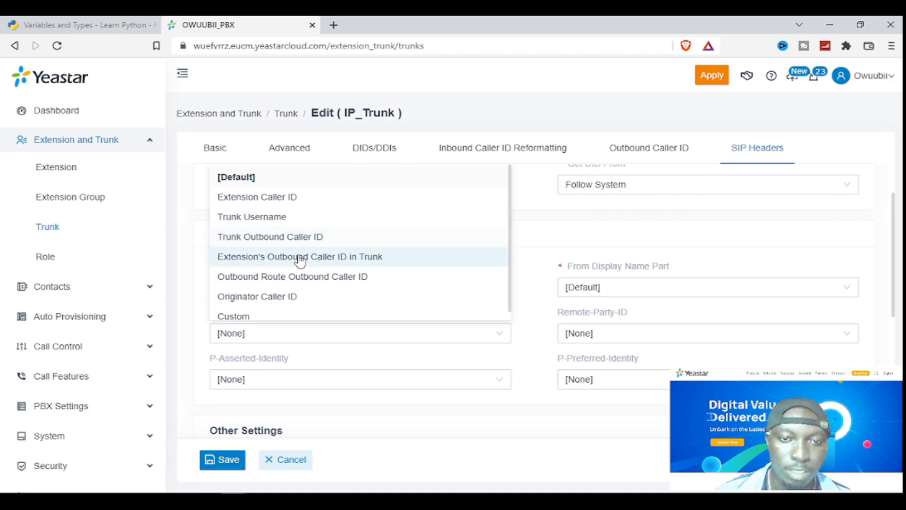
scroll(302, 311, down, 1)
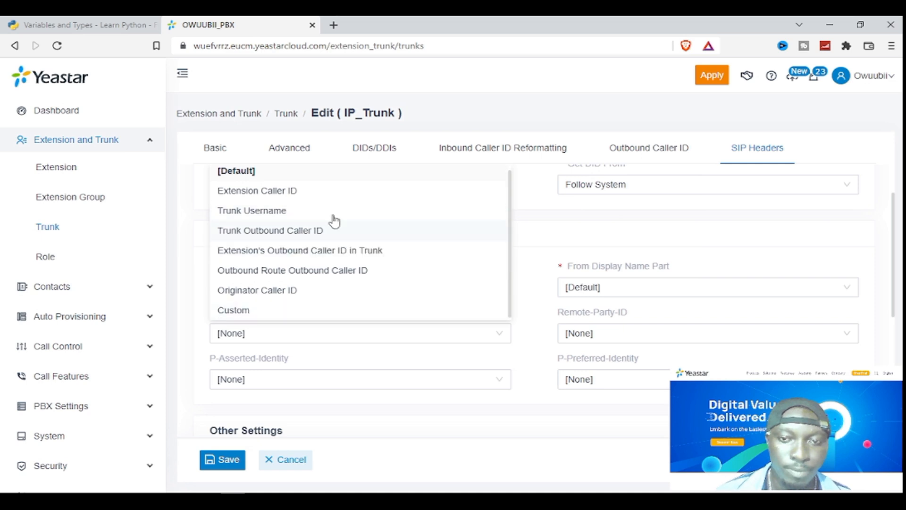
click(644, 287)
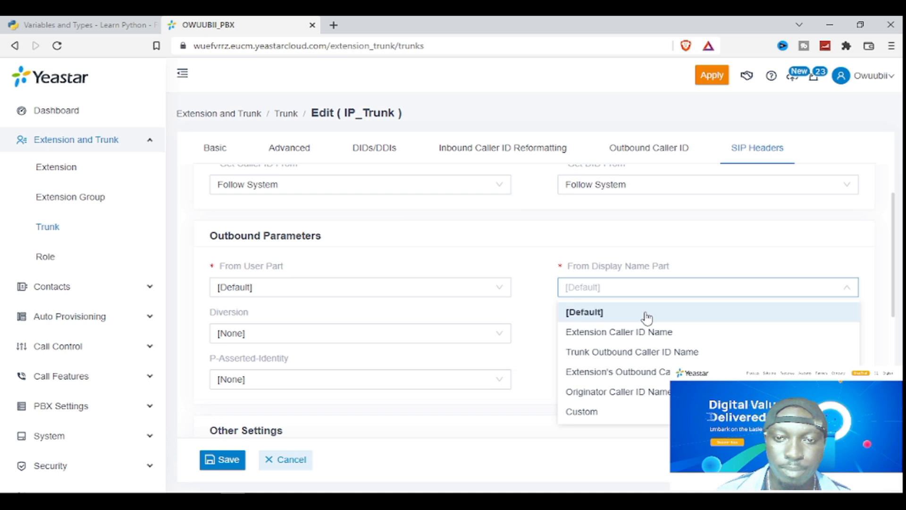
click(647, 315)
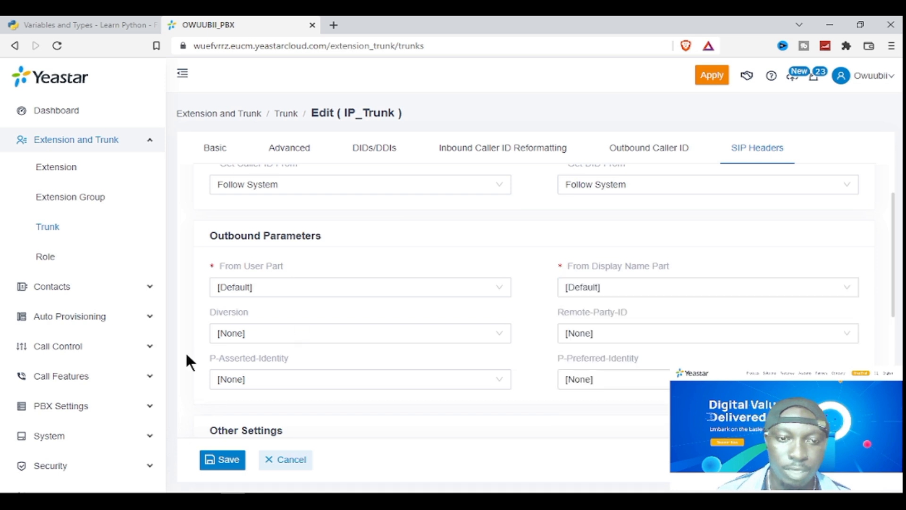
Scroll through the remaining SIP header settings and go to the Role page.
scroll(525, 406, down, 4)
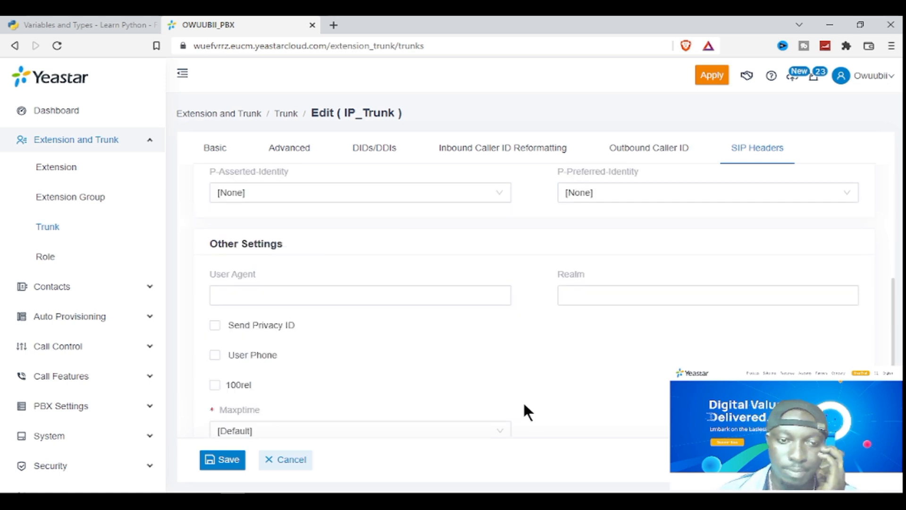
scroll(523, 400, down, 2)
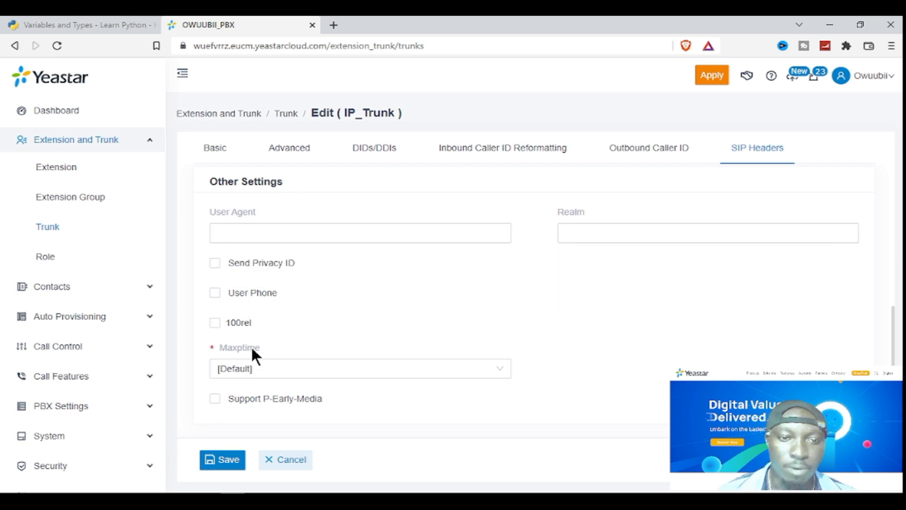
scroll(292, 364, down, 1)
scroll(350, 352, up, 5)
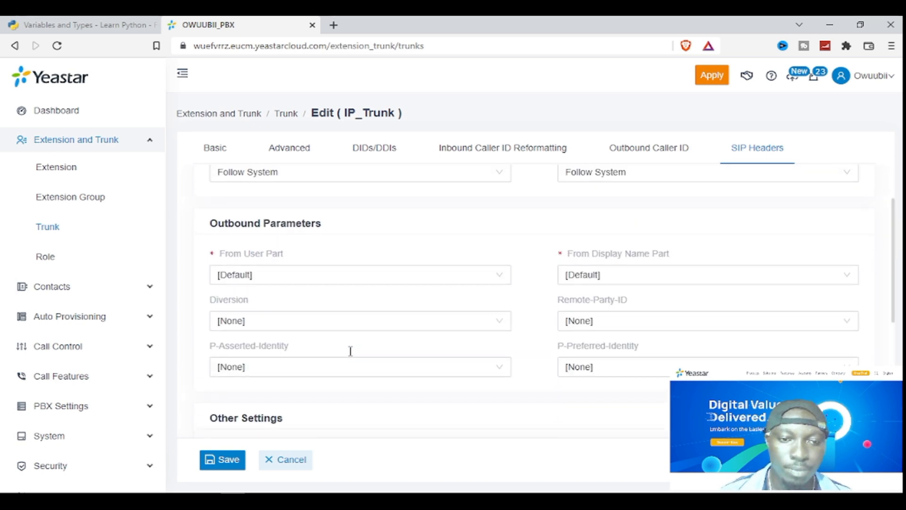
scroll(351, 351, up, 2)
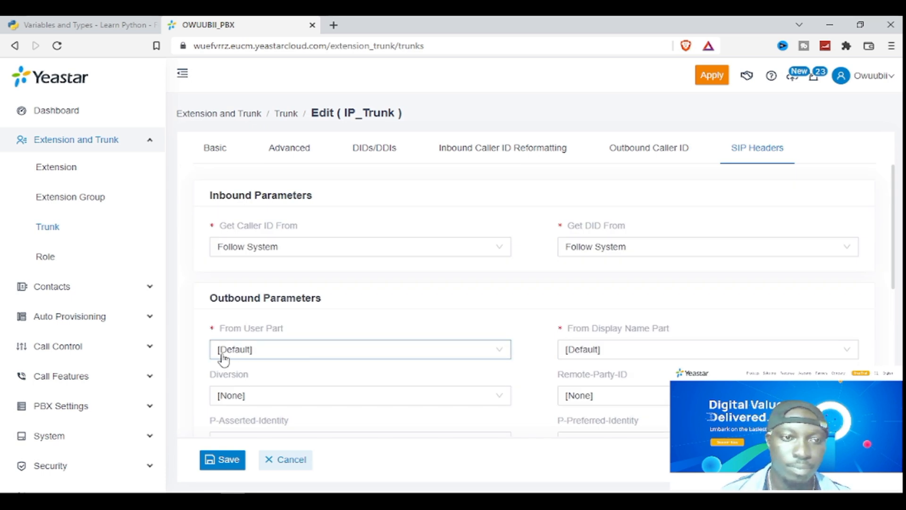
click(43, 261)
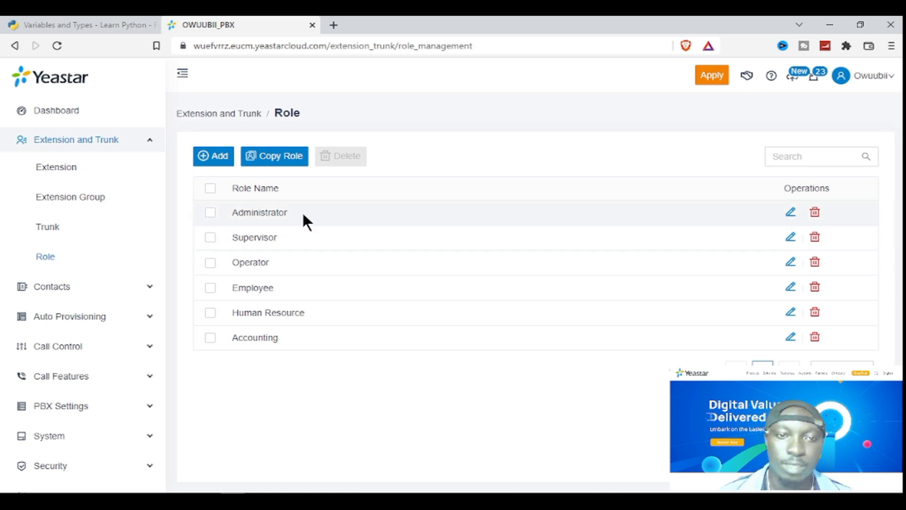
Open the Administrator role's edit page to review its Extension permission for All Extensions.
click(791, 213)
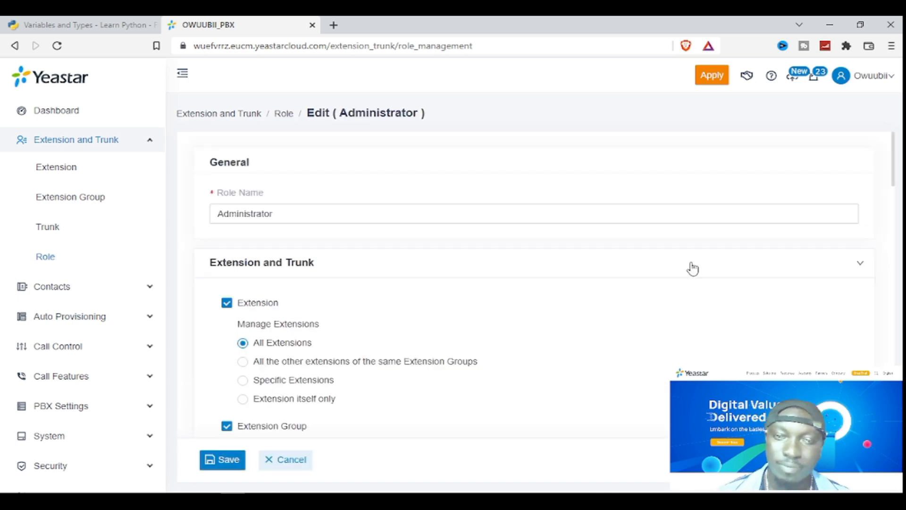
scroll(692, 268, down, 1)
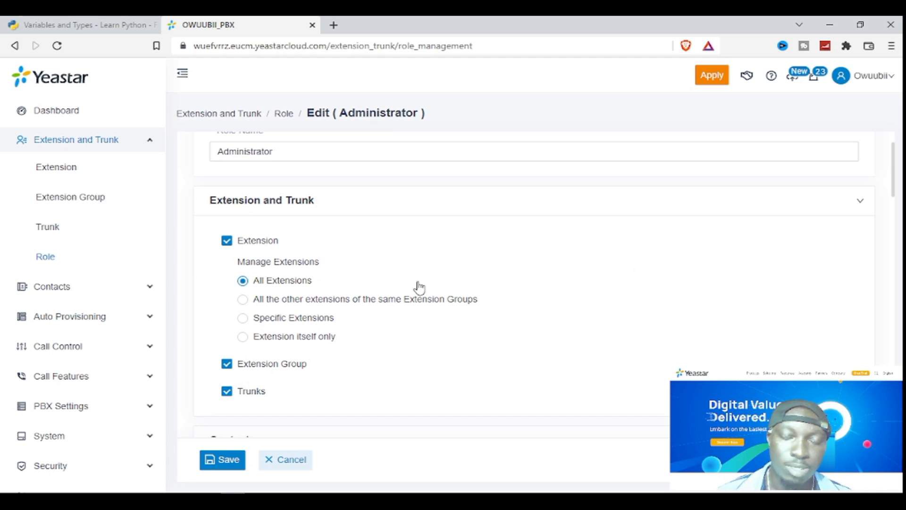
scroll(302, 263, down, 1)
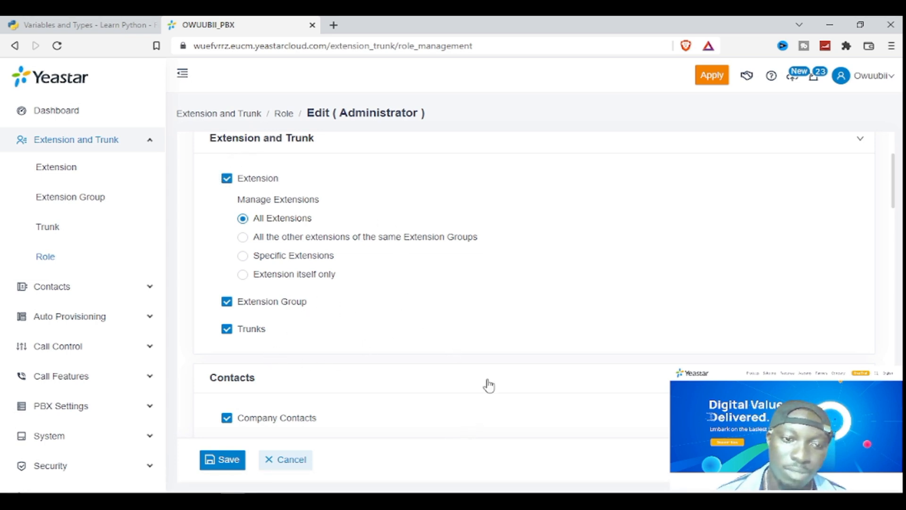
scroll(491, 373, down, 2)
scroll(493, 358, down, 1)
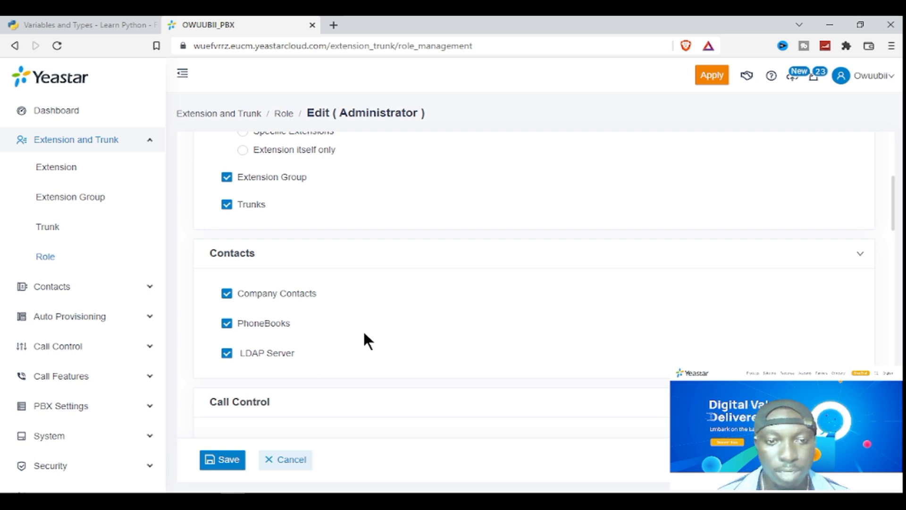
scroll(410, 326, down, 4)
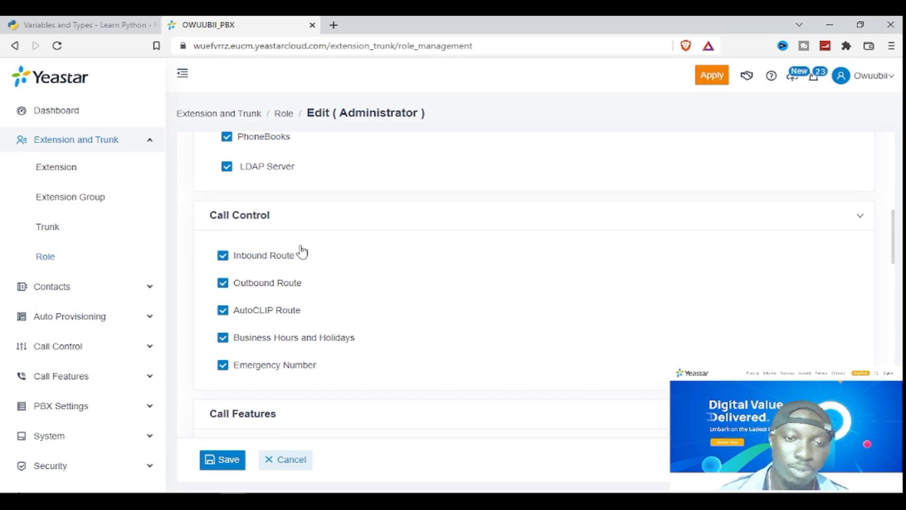
scroll(352, 332, down, 3)
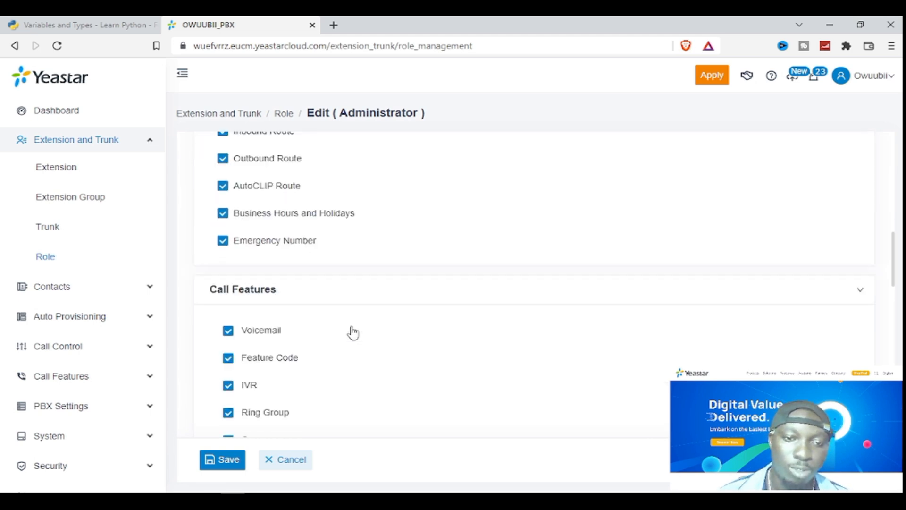
scroll(353, 332, down, 3)
scroll(340, 314, up, 1)
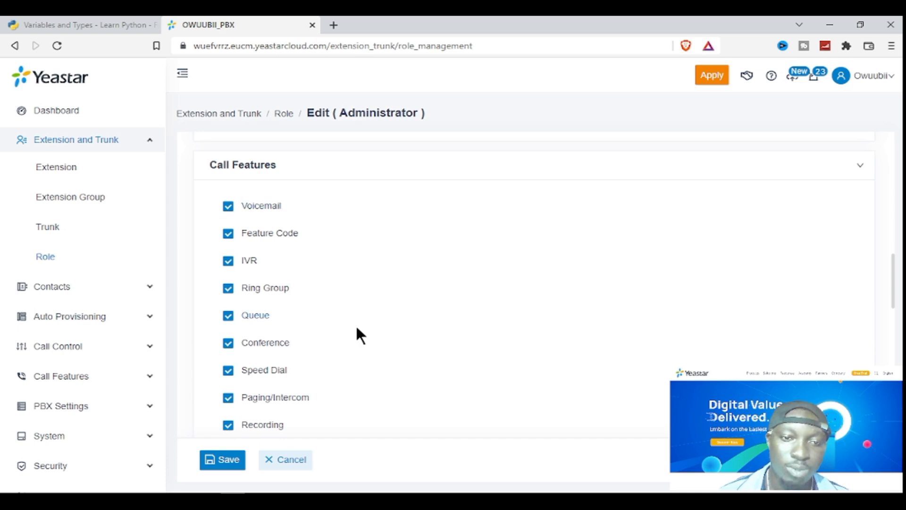
scroll(364, 360, down, 4)
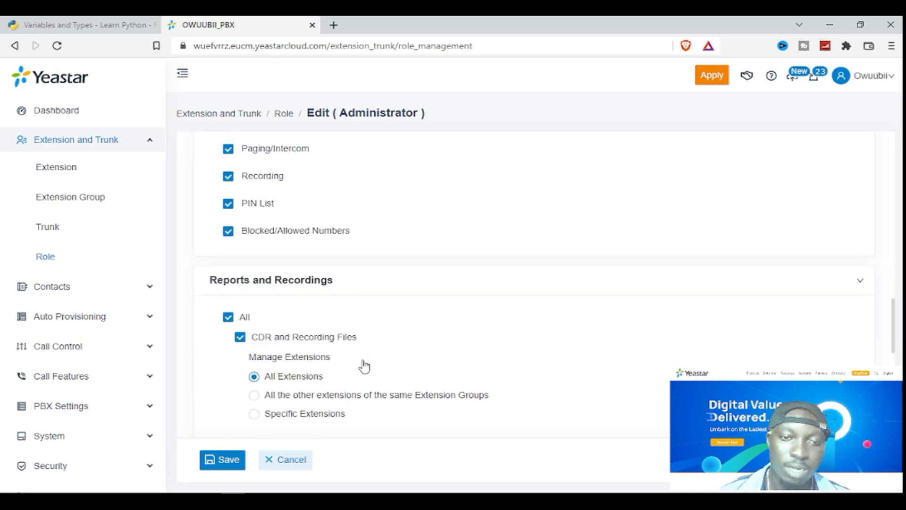
scroll(381, 348, down, 2)
scroll(383, 348, down, 4)
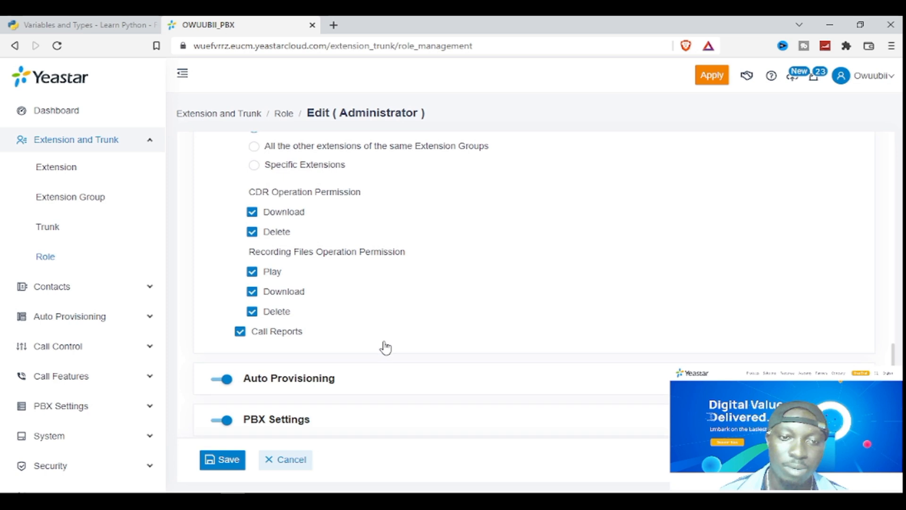
scroll(384, 344, down, 2)
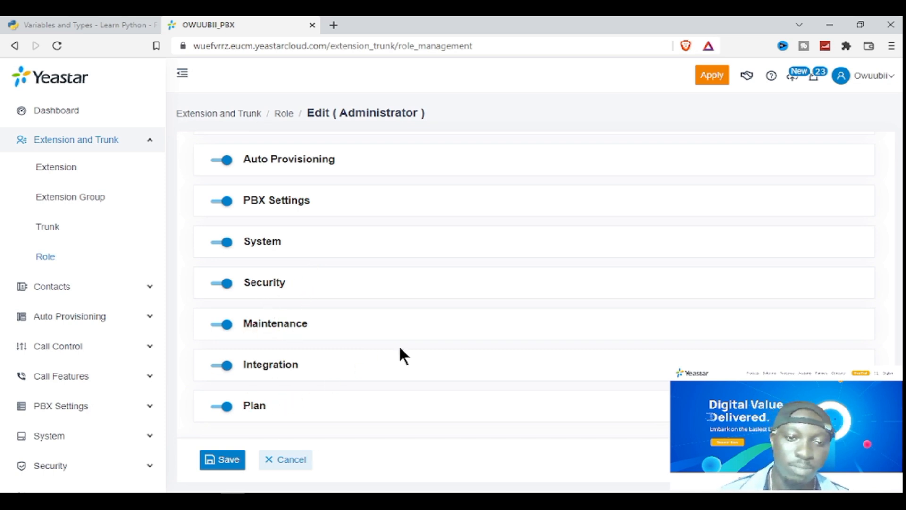
scroll(402, 349, up, 10)
scroll(402, 342, up, 10)
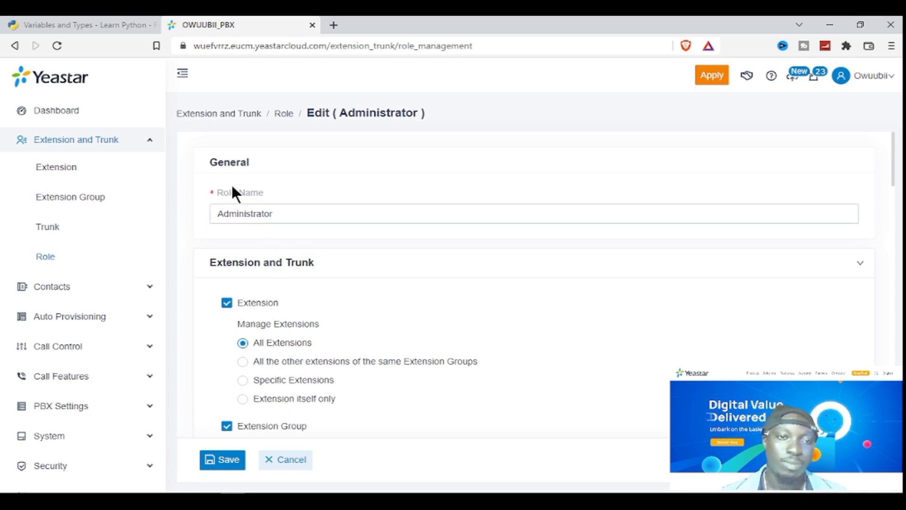
From the Role list, open the Employee role and scroll through its unticked permissions without saving.
click(53, 259)
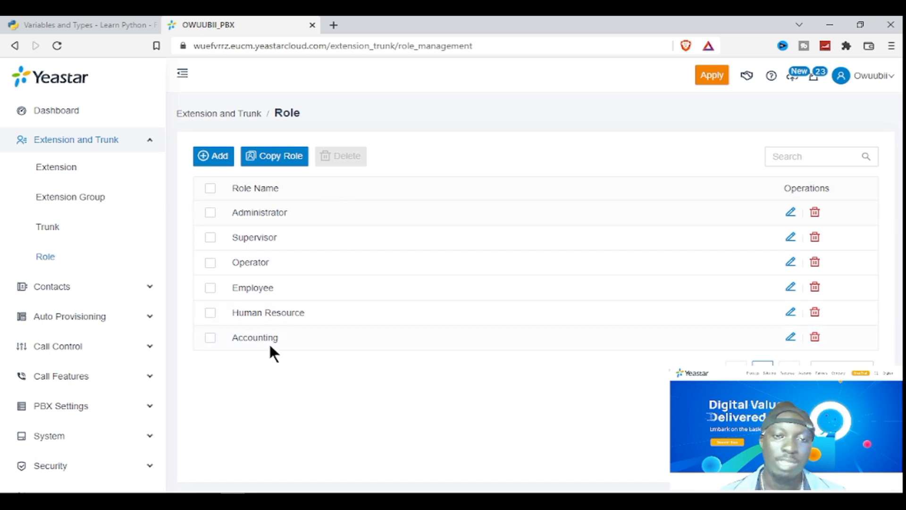
click(790, 288)
scroll(530, 303, down, 4)
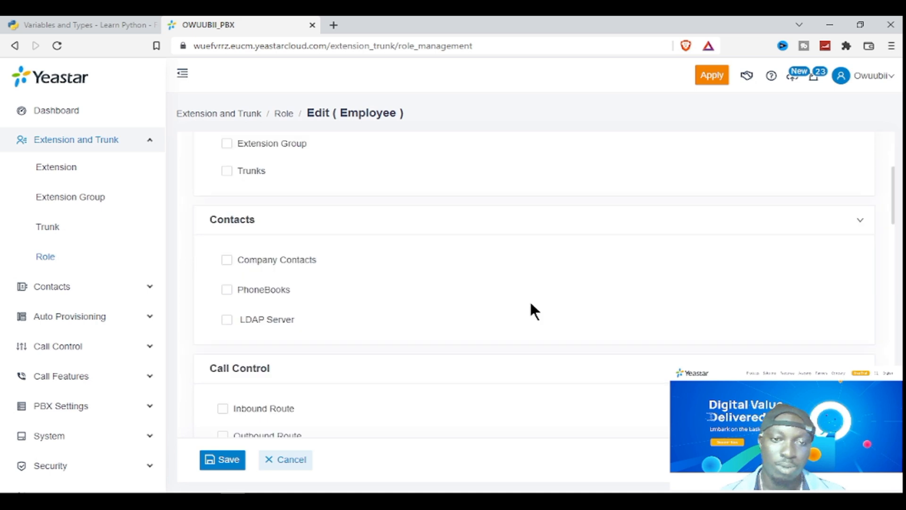
scroll(531, 304, up, 4)
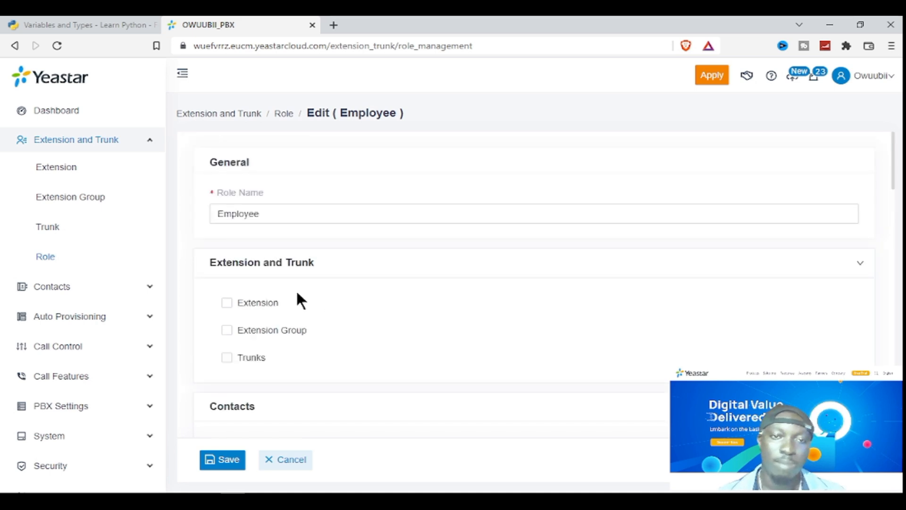
scroll(281, 297, down, 10)
scroll(283, 298, down, 15)
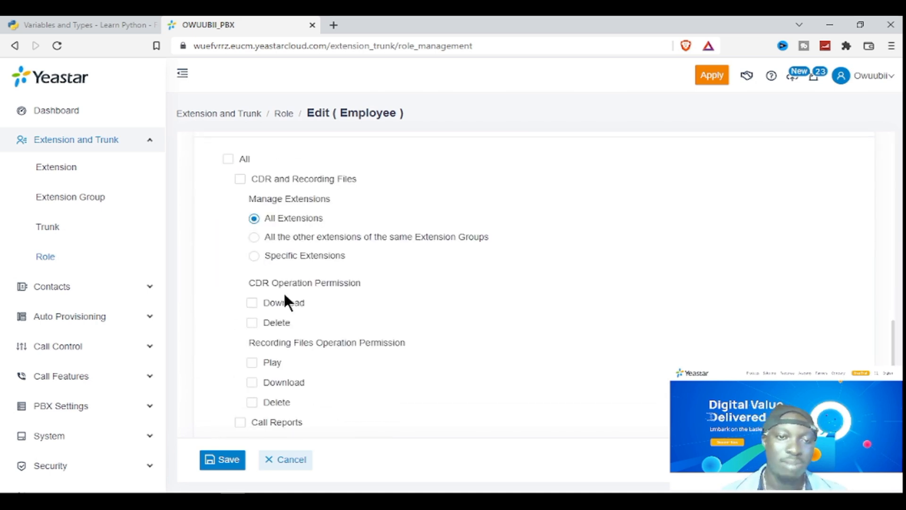
scroll(401, 273, up, 10)
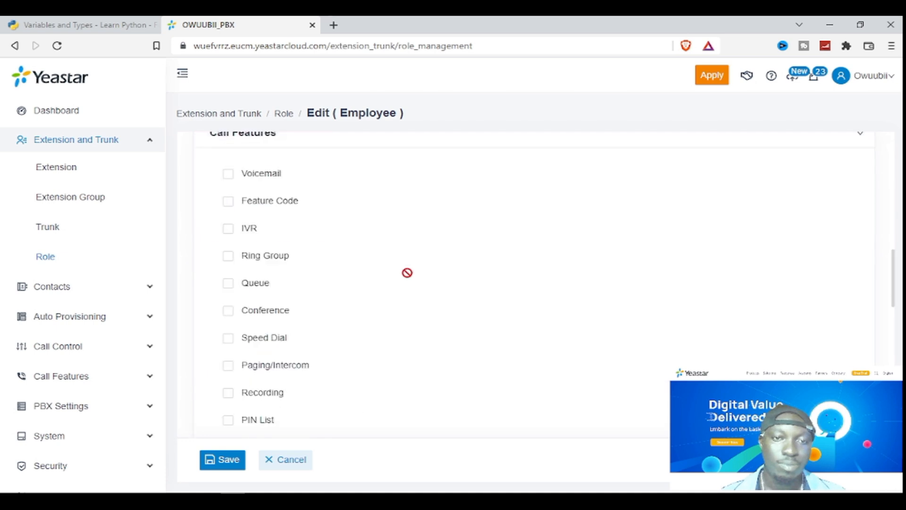
scroll(407, 272, down, 5)
scroll(406, 277, up, 10)
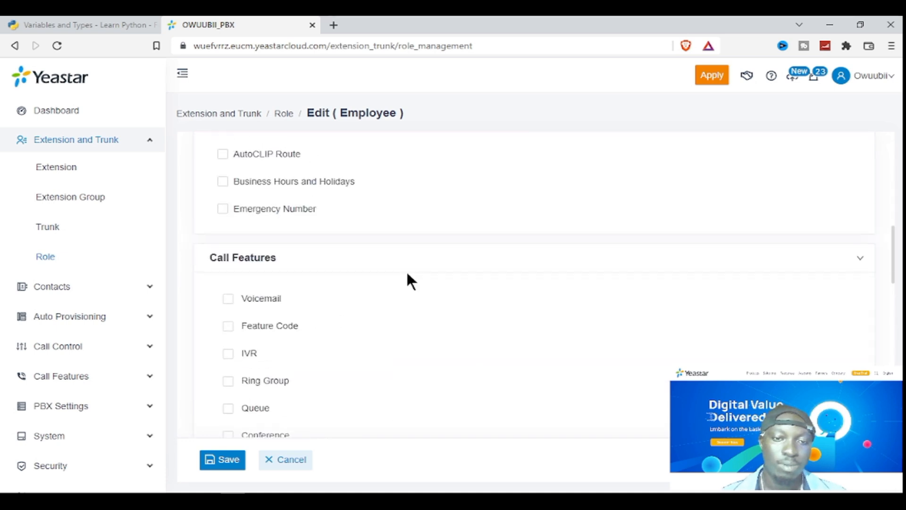
scroll(407, 275, up, 4)
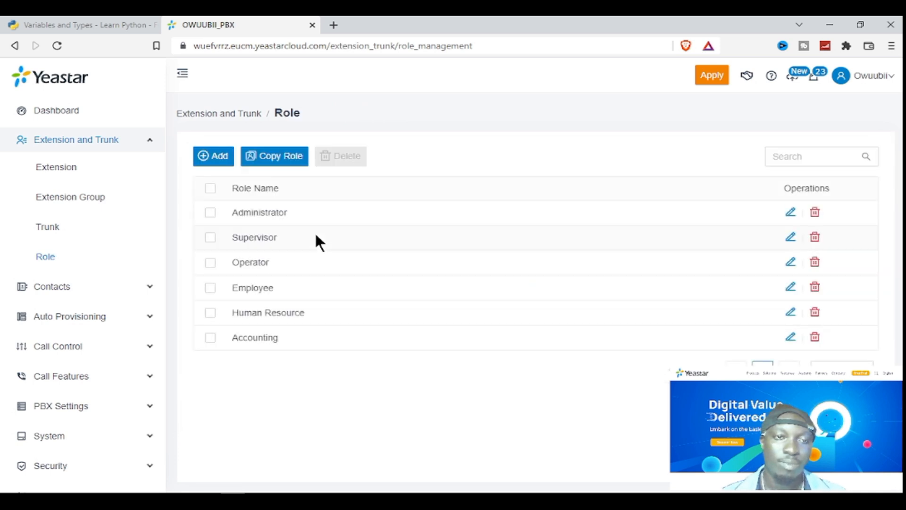
click(66, 140)
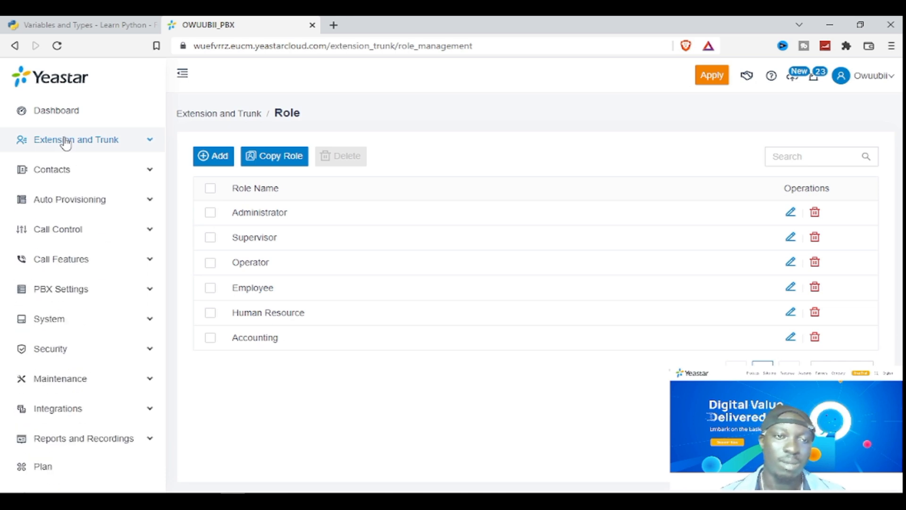
click(65, 113)
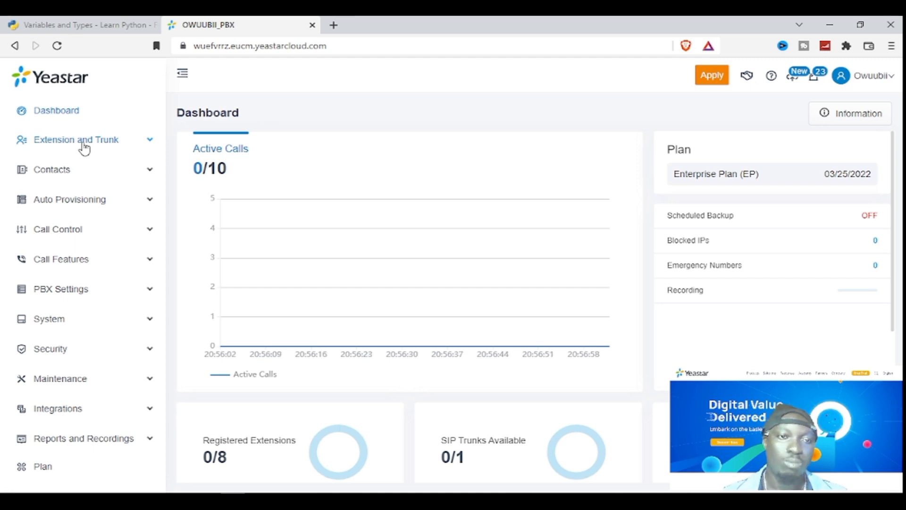
click(85, 144)
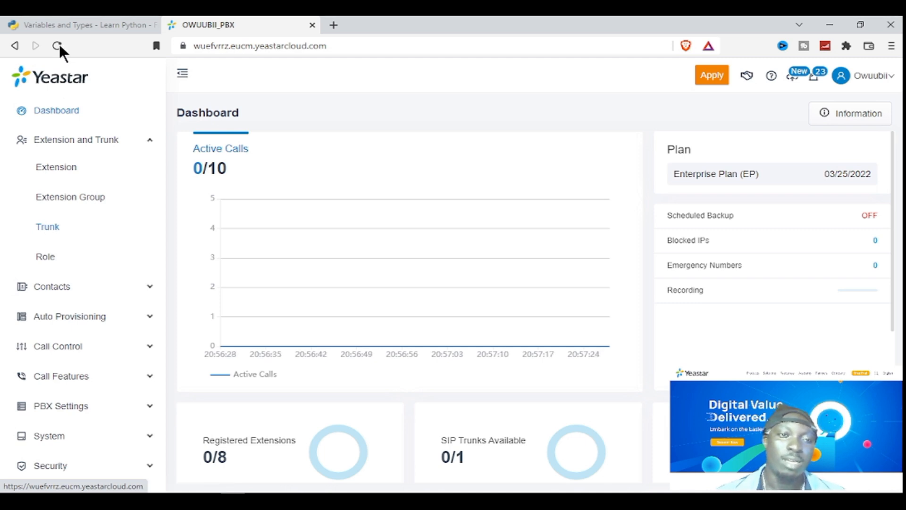
click(63, 143)
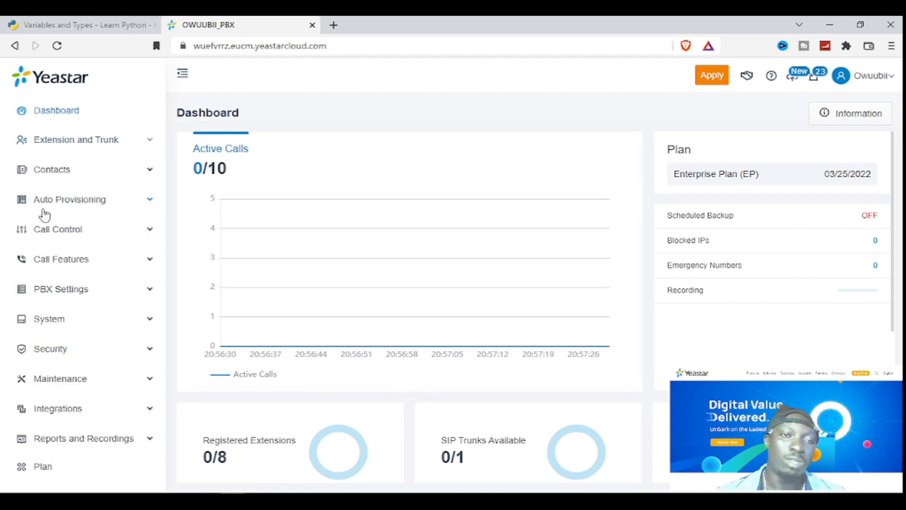
click(83, 147)
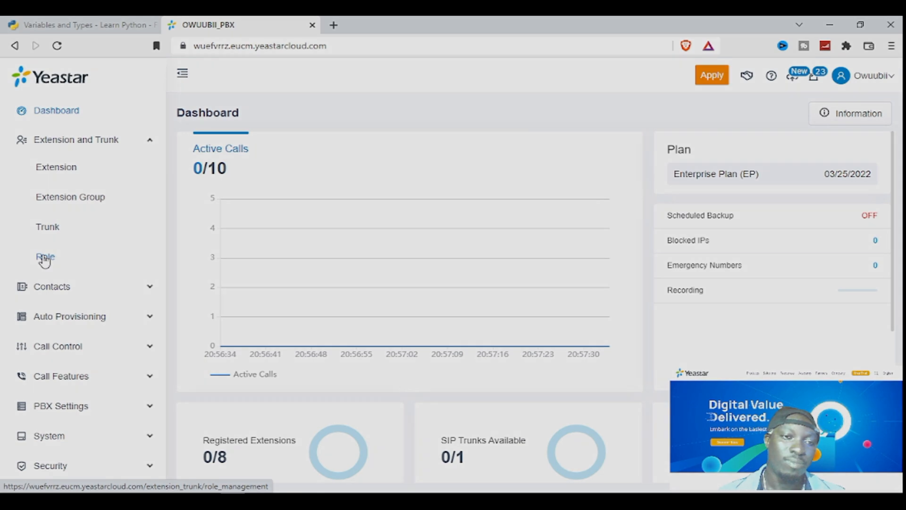
click(45, 257)
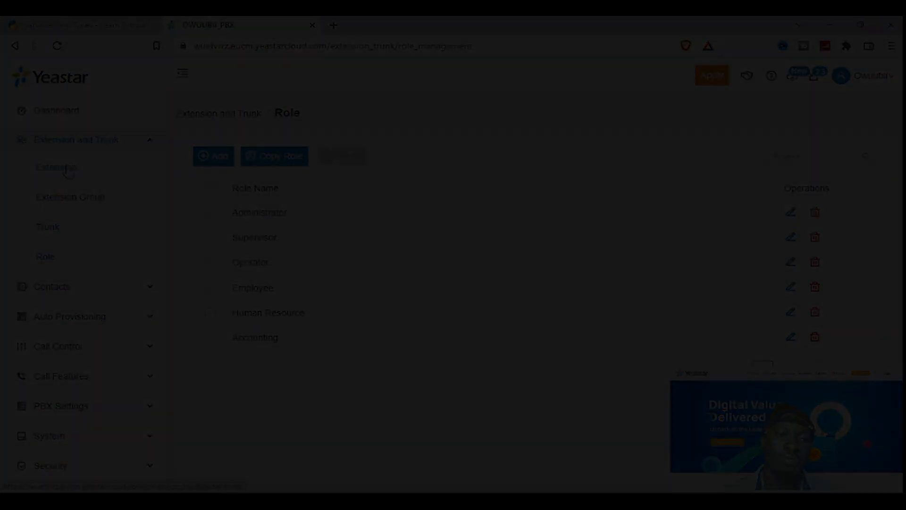